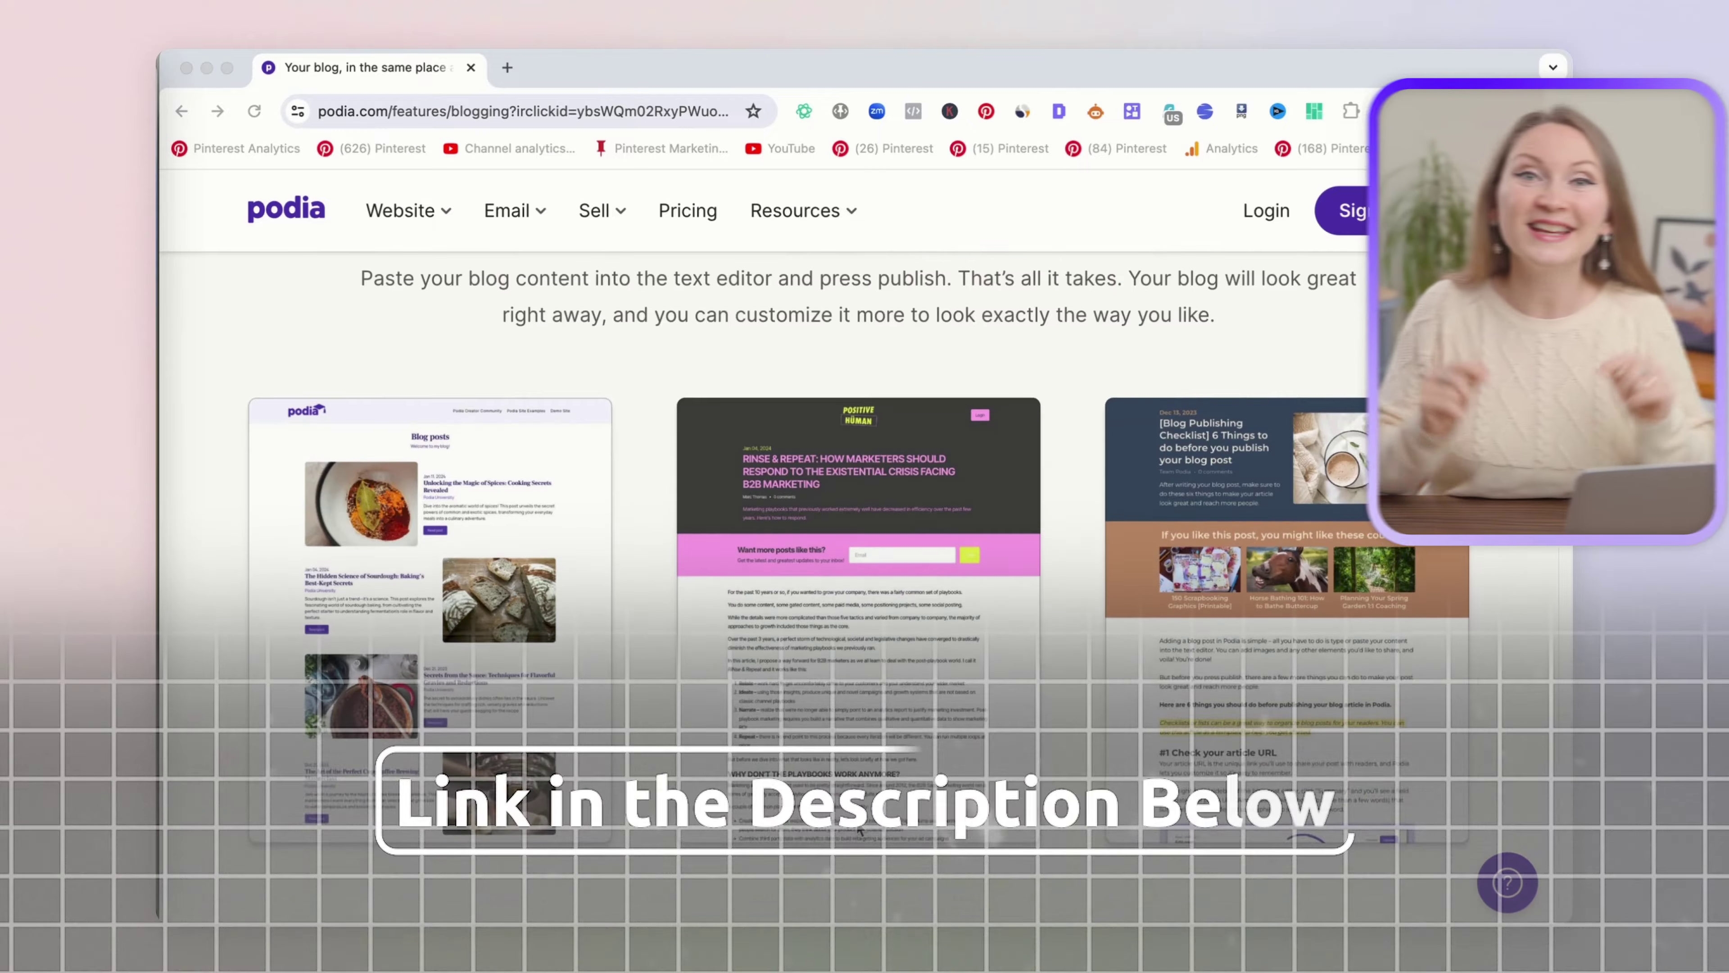
# Browse the blogging features page and start signing up for a free Podia account.
pyautogui.scroll(-15, 857, 823)
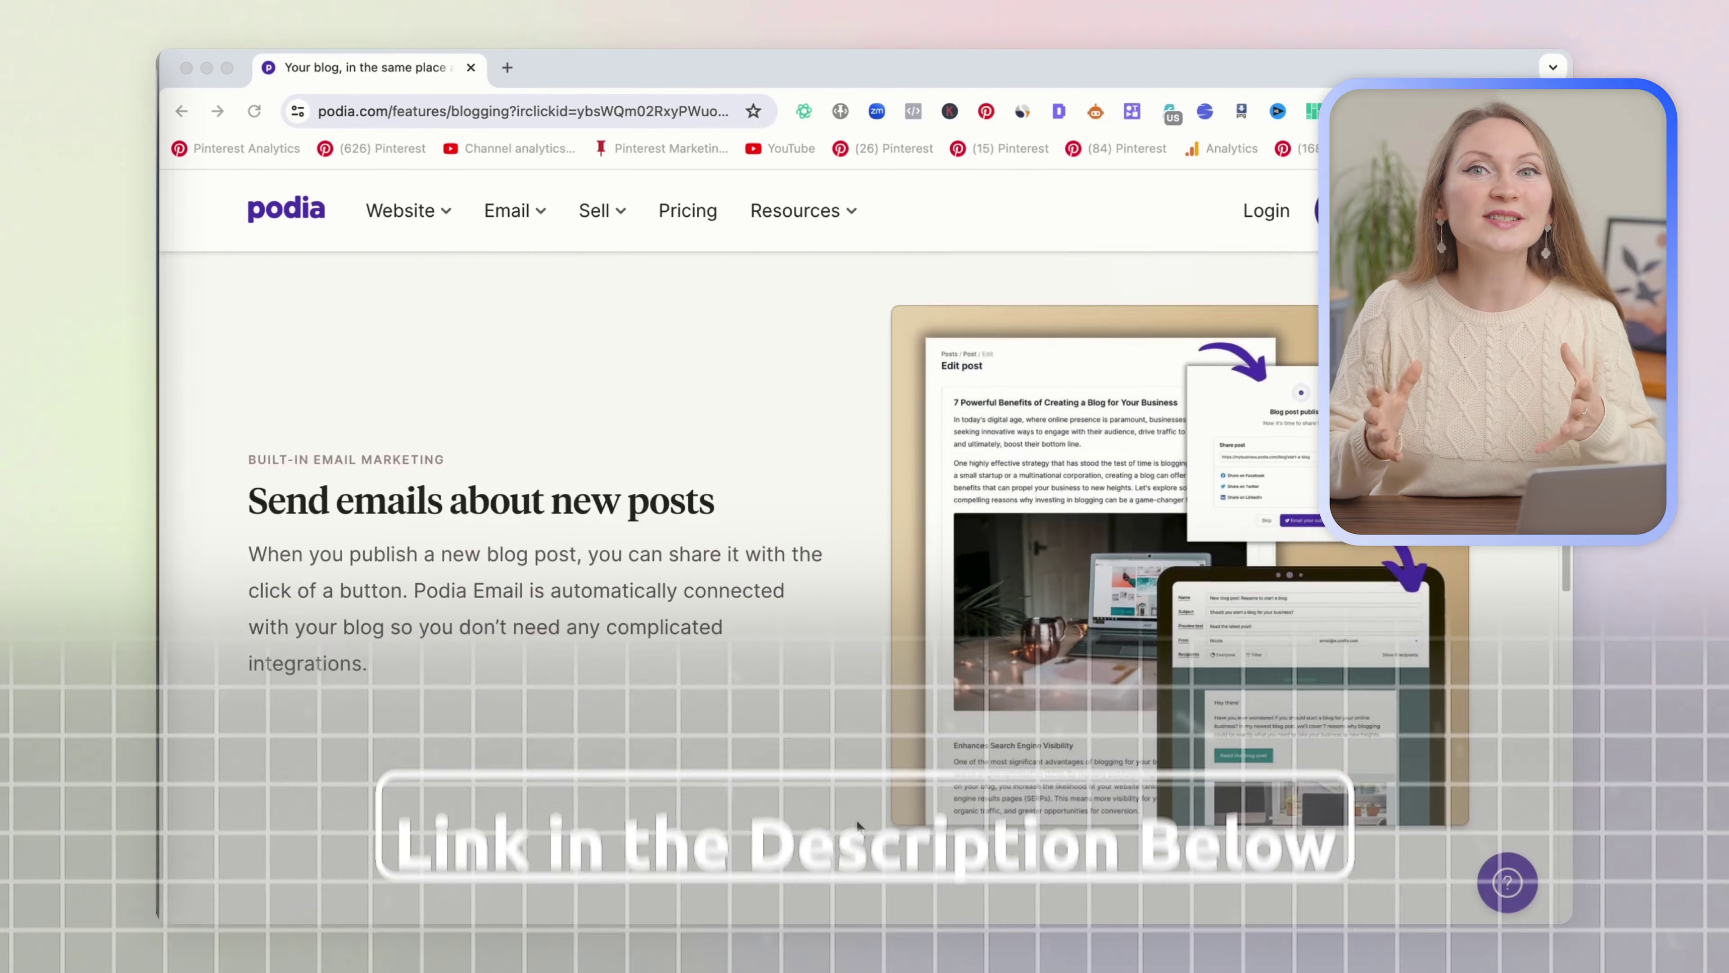
pyautogui.scroll(-10, 858, 823)
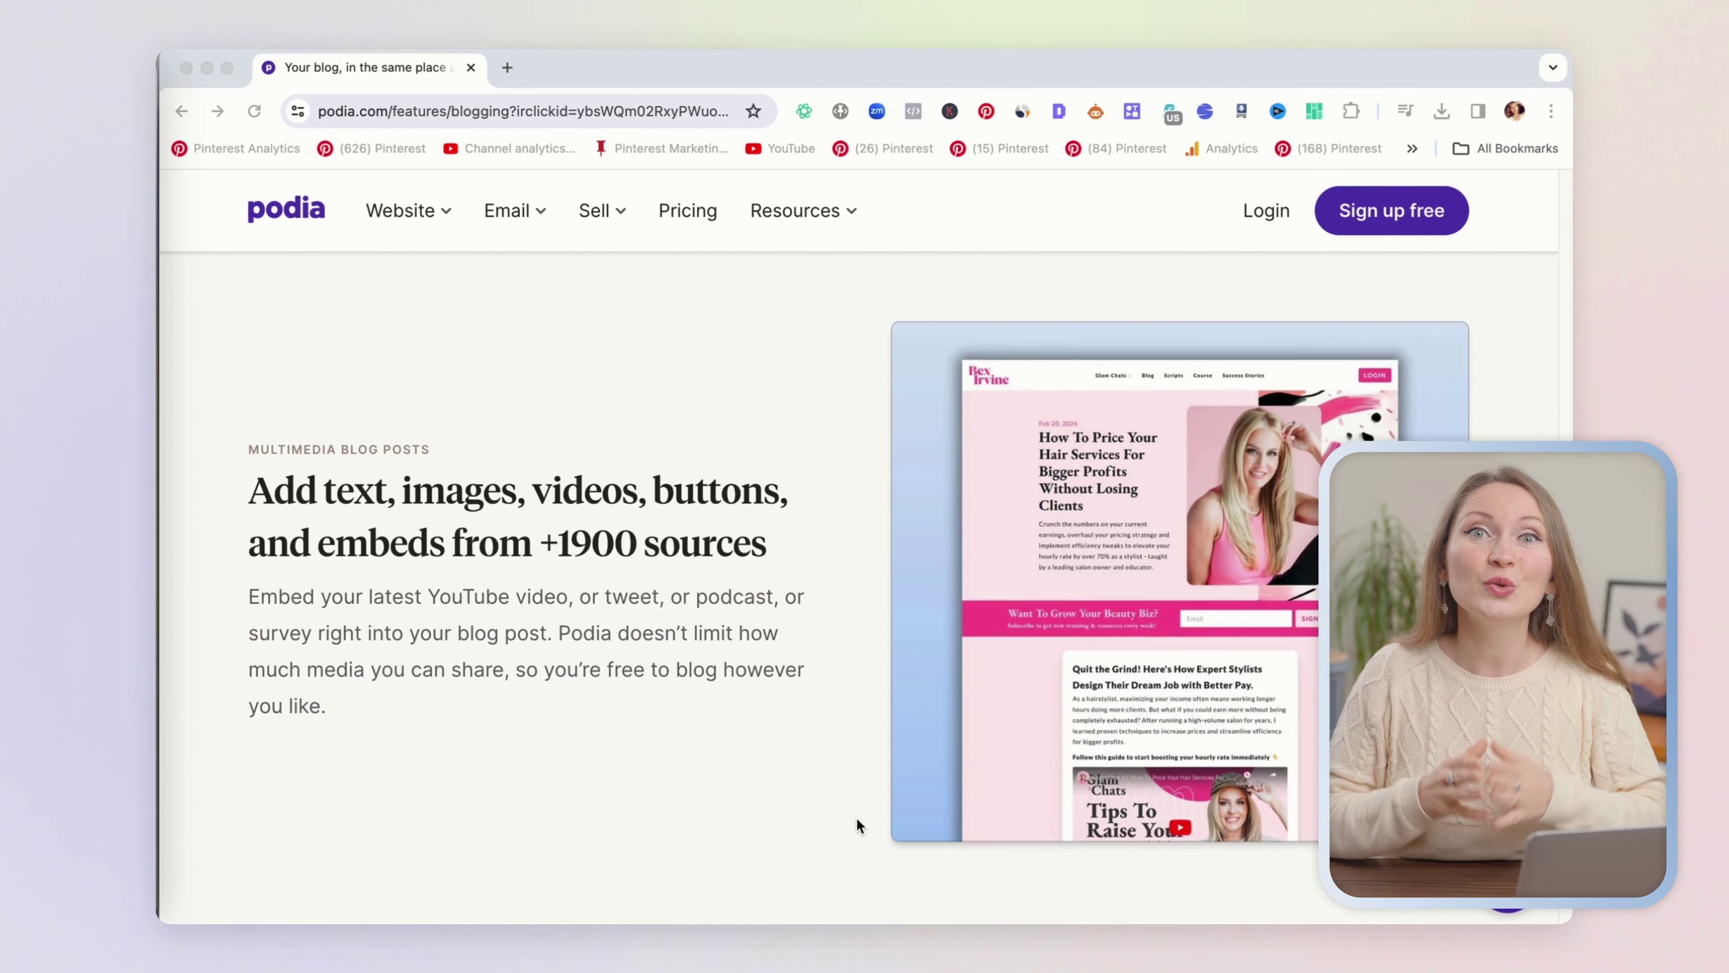
pyautogui.scroll(-20, 855, 816)
pyautogui.scroll(15, 854, 814)
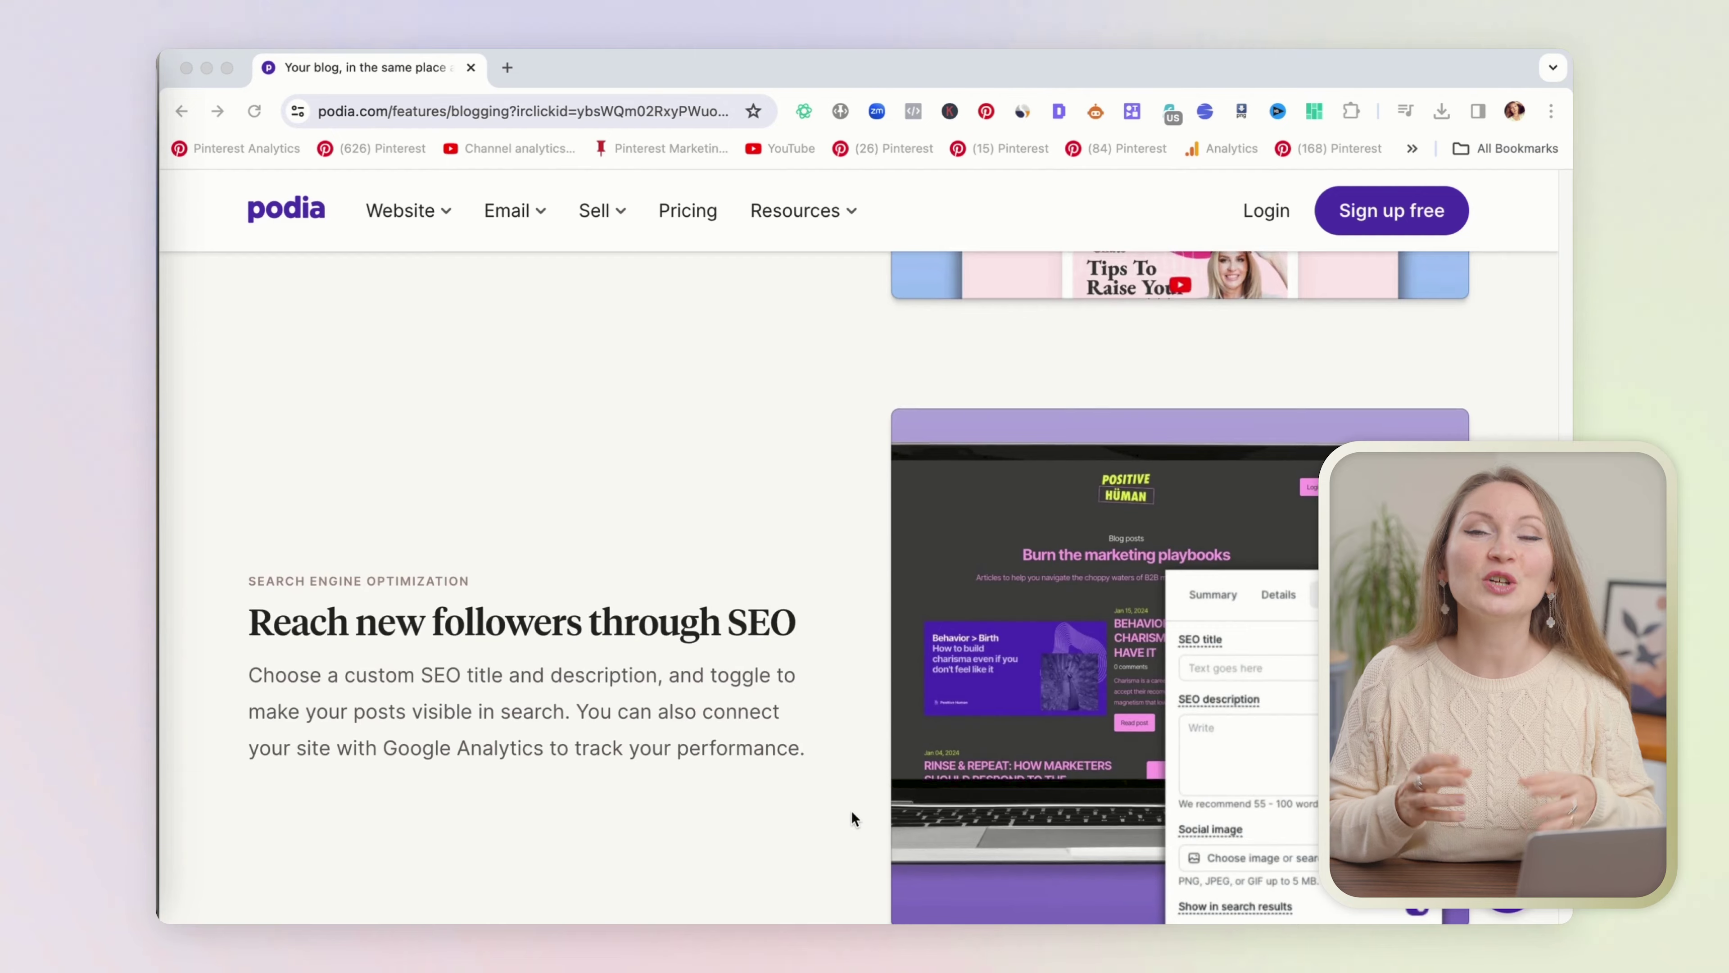
pyautogui.scroll(20, 845, 813)
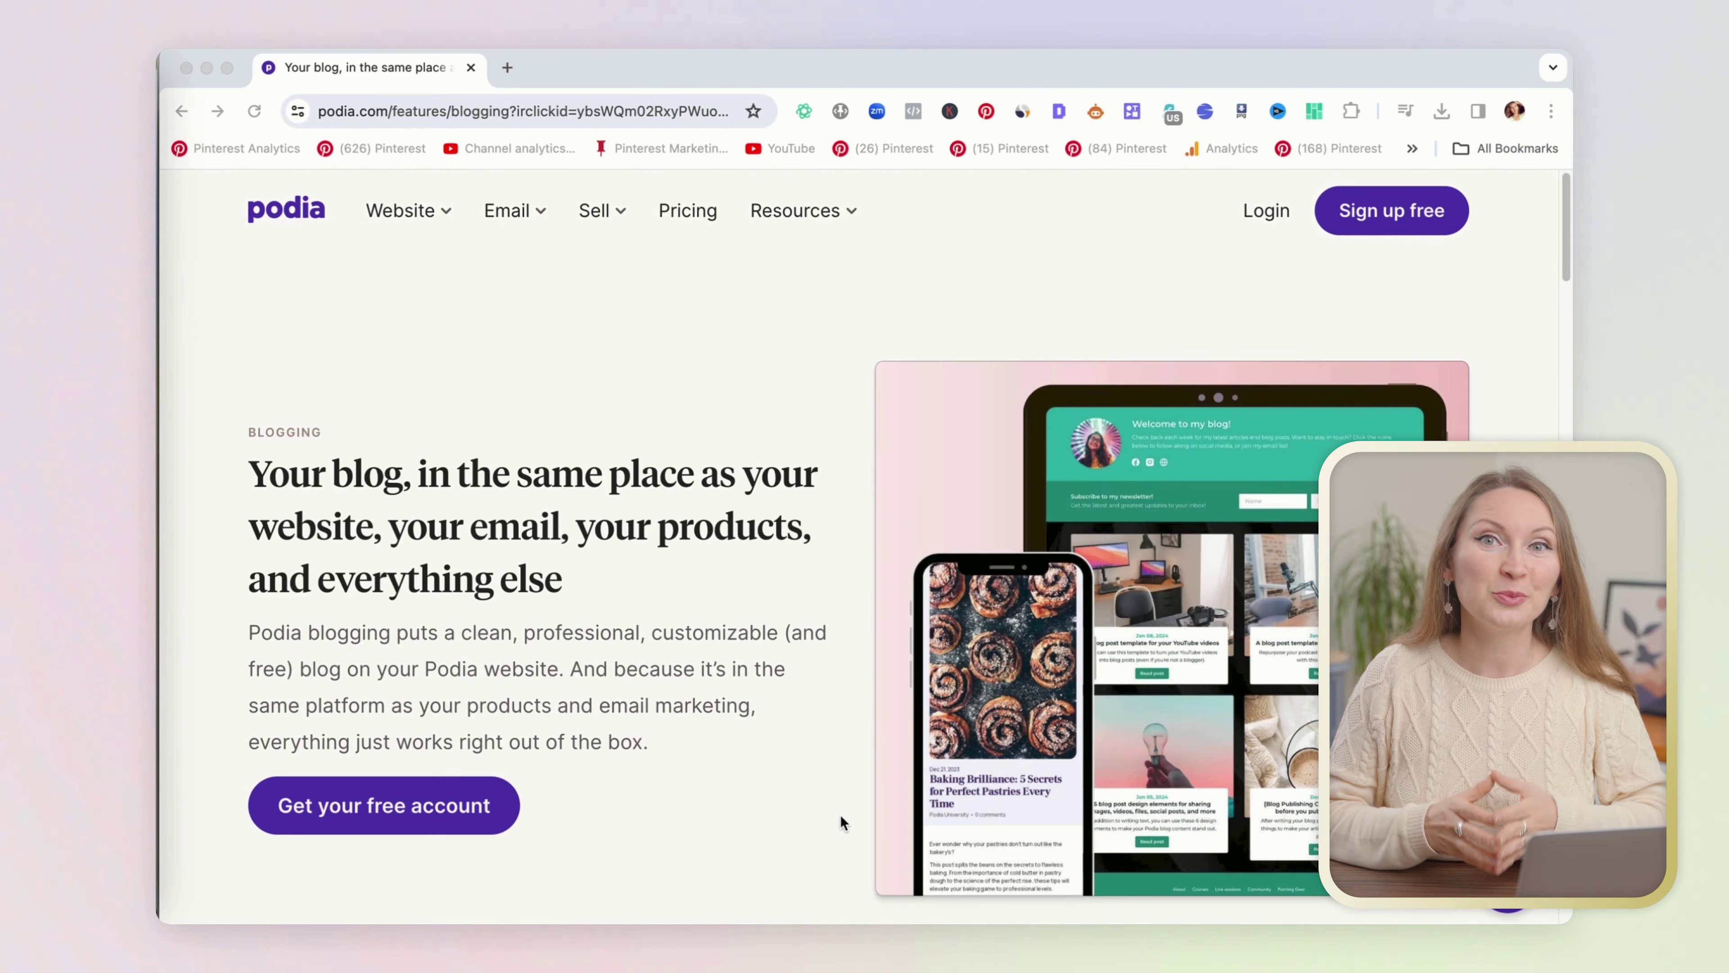
pyautogui.click(430, 814)
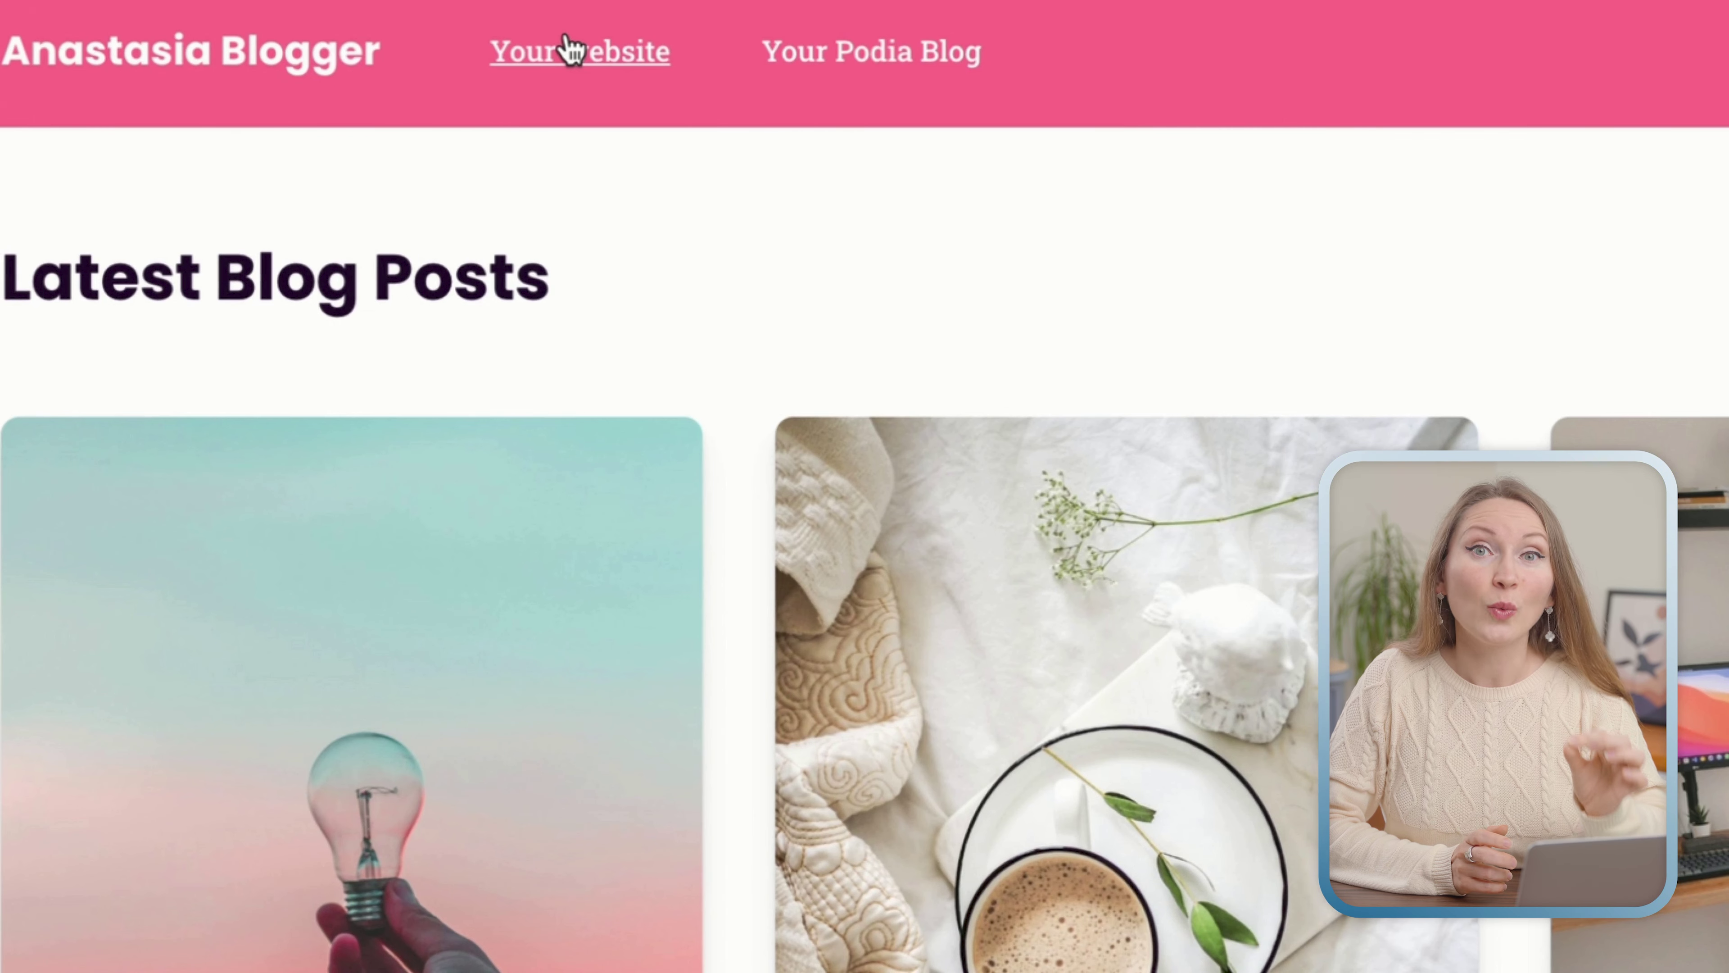
# Go from the live blog to the site's main home page.
pyautogui.click(570, 50)
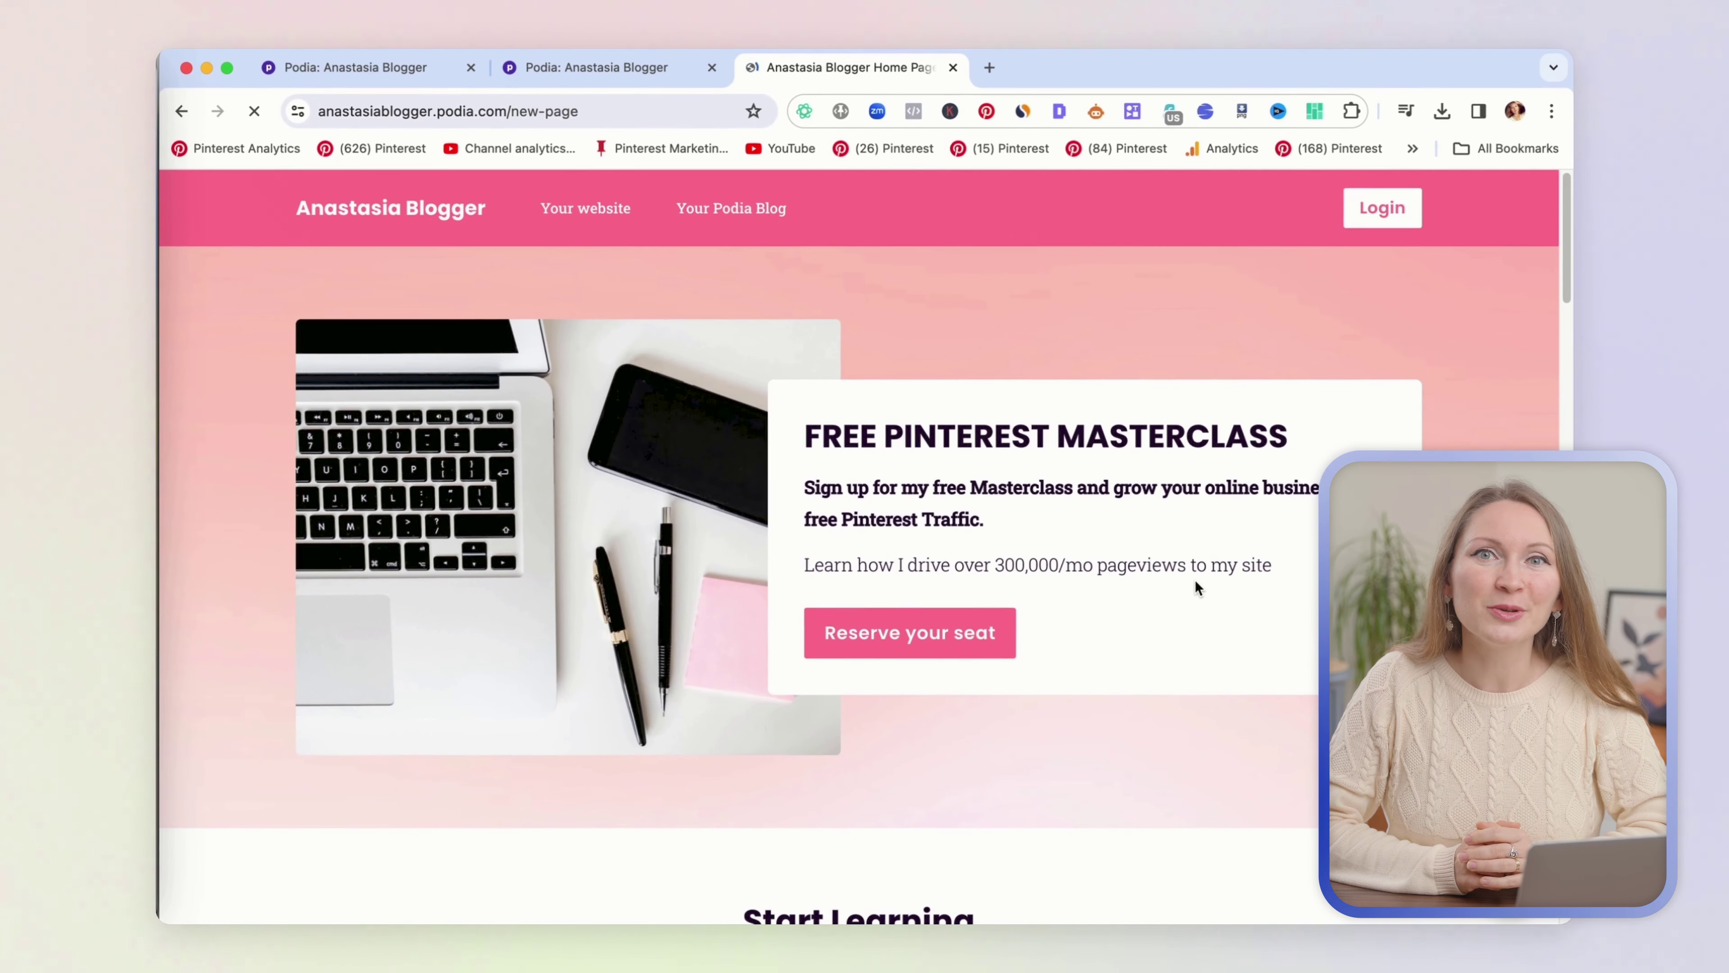
pyautogui.scroll(-6, 1195, 579)
pyautogui.scroll(-10, 1196, 579)
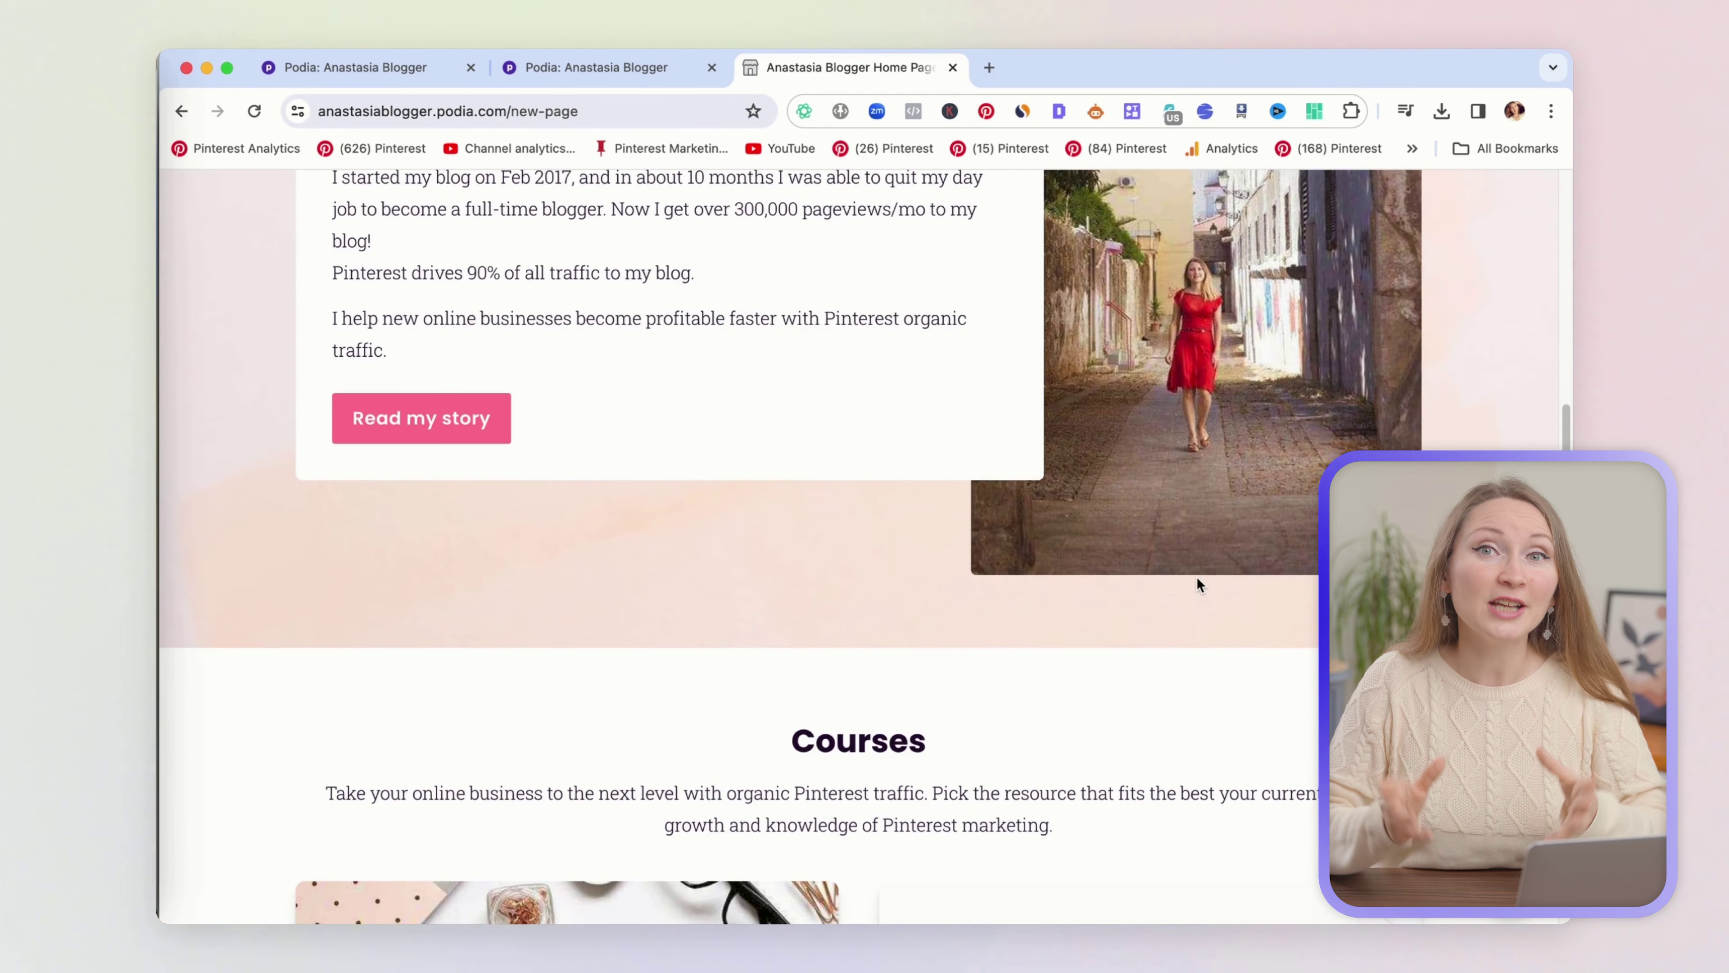
pyautogui.scroll(-8, 1196, 577)
pyautogui.scroll(-7, 1197, 575)
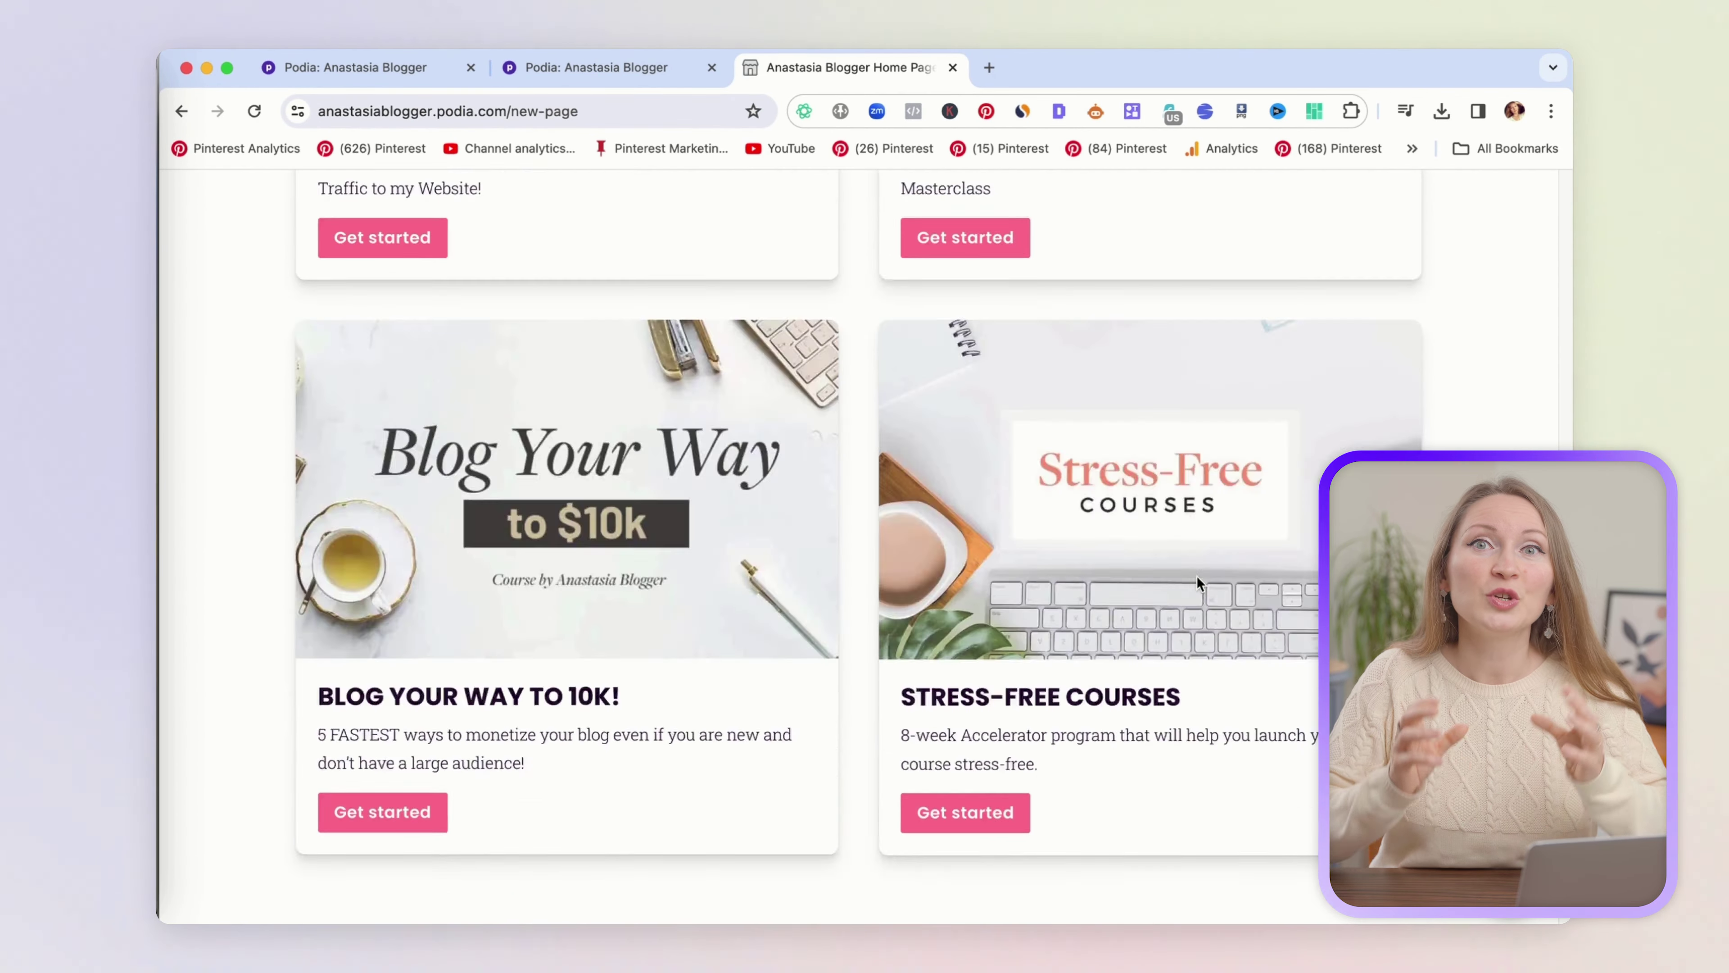
pyautogui.scroll(-5, 1197, 576)
pyautogui.scroll(-7, 1196, 576)
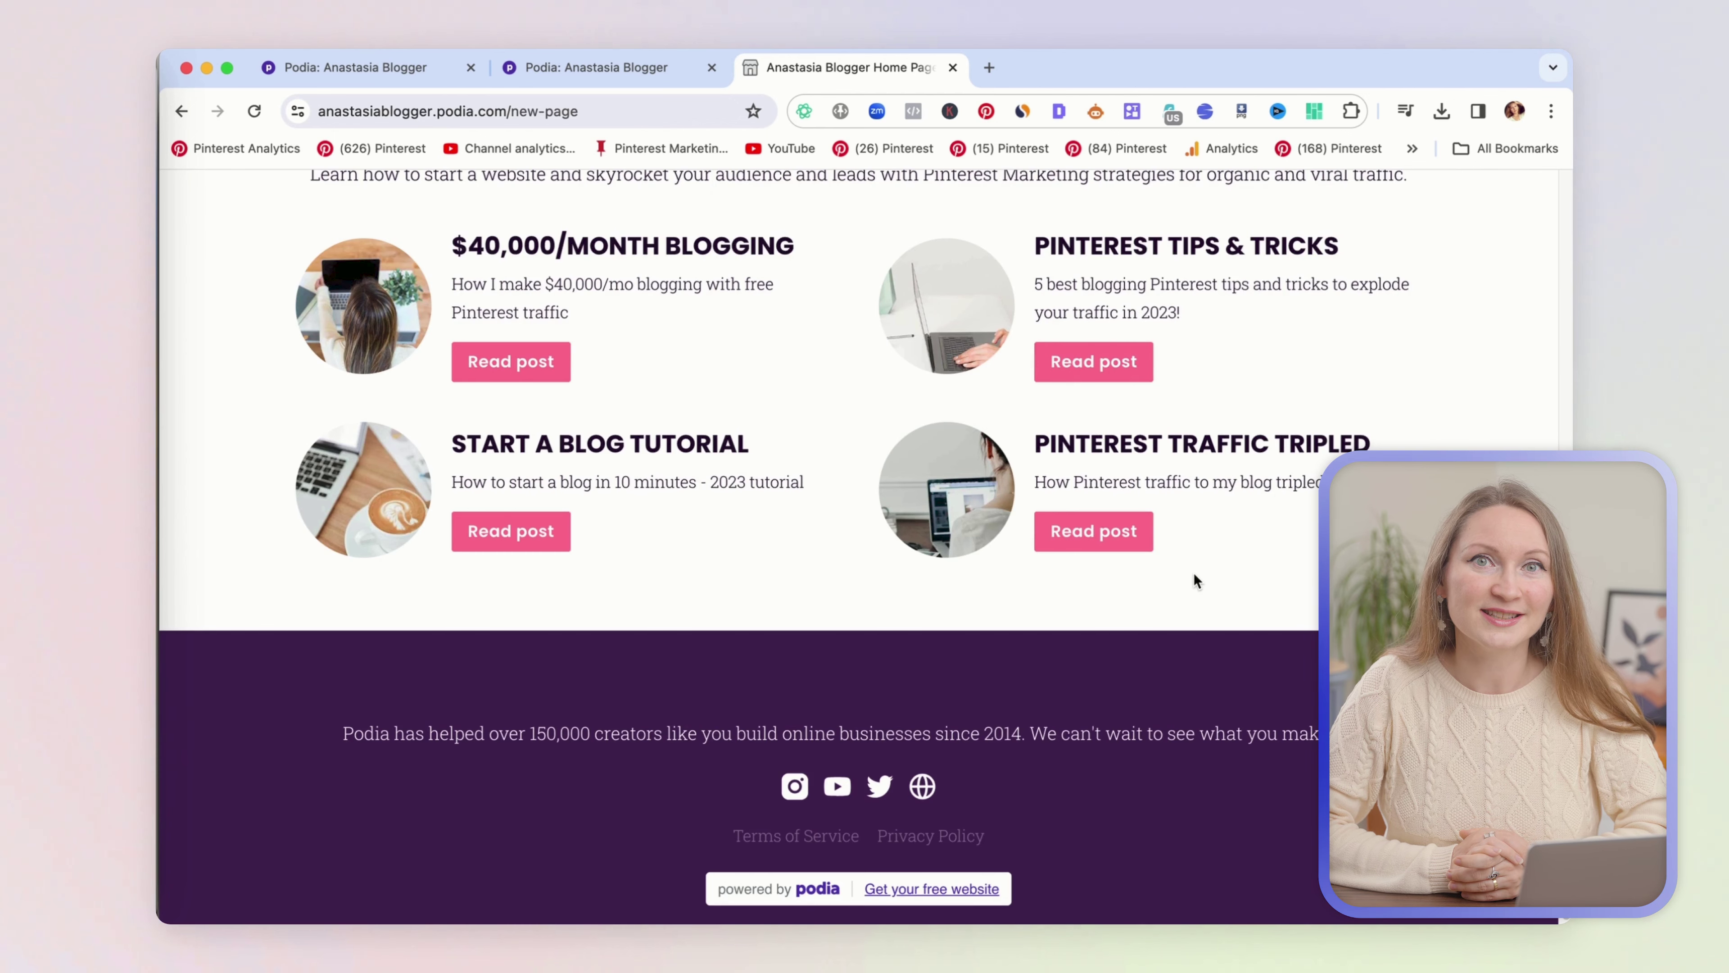
pyautogui.press('Home')
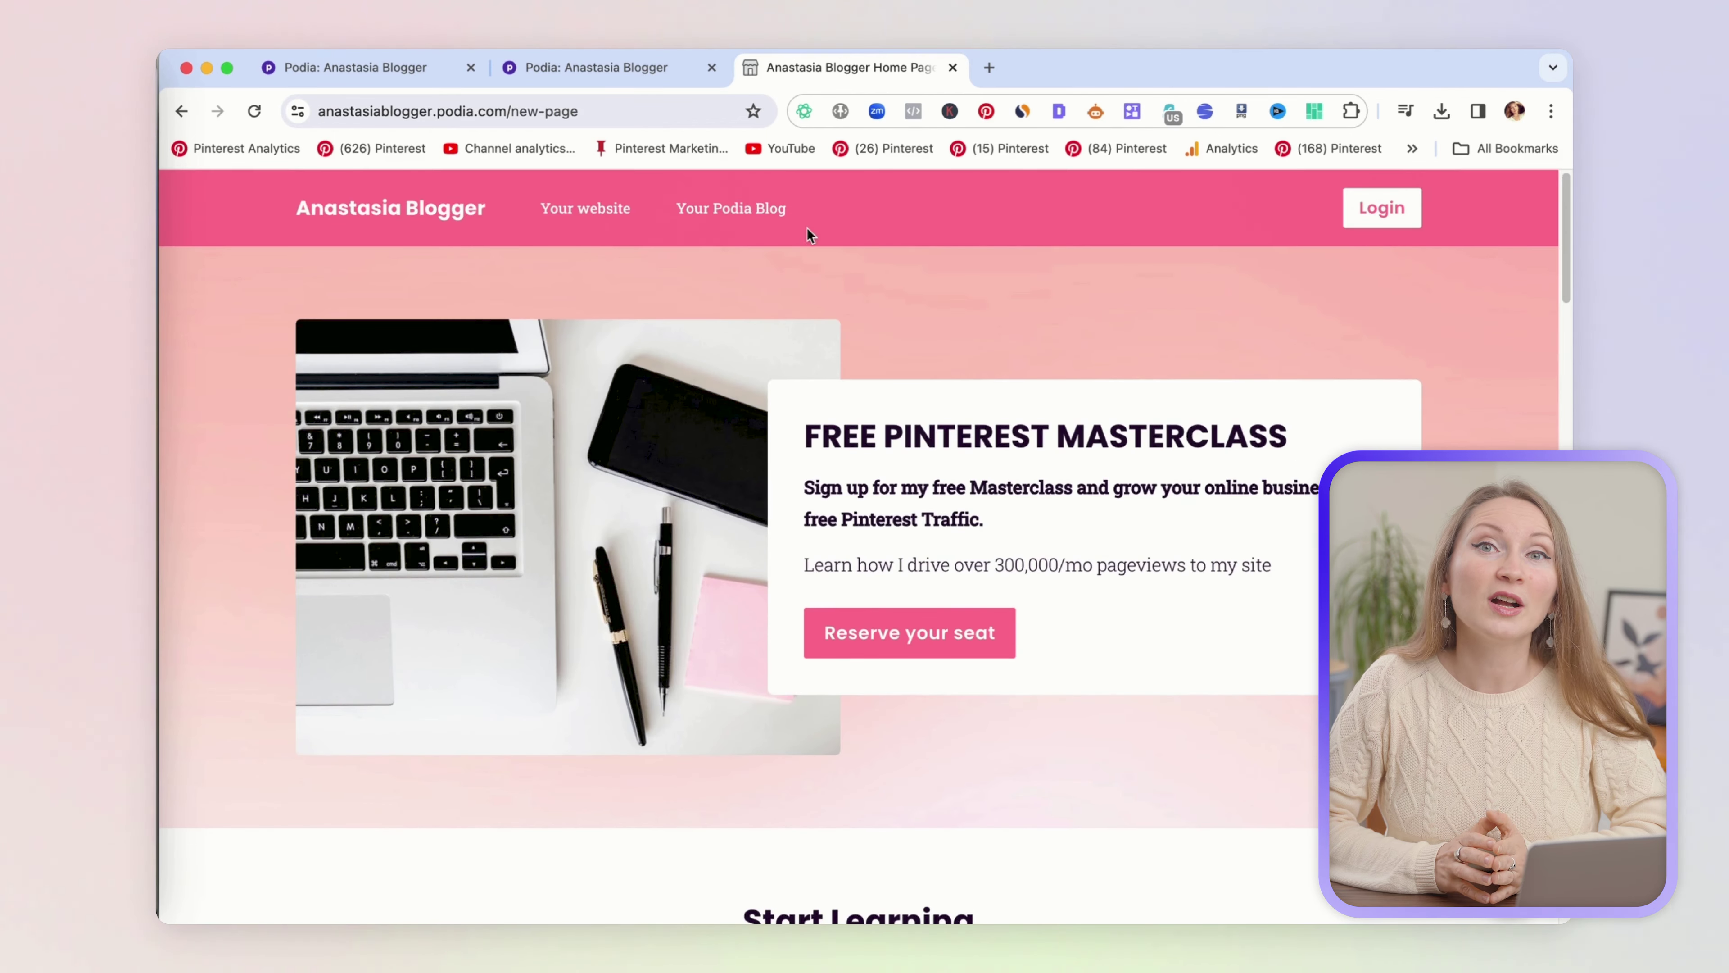
pyautogui.click(756, 210)
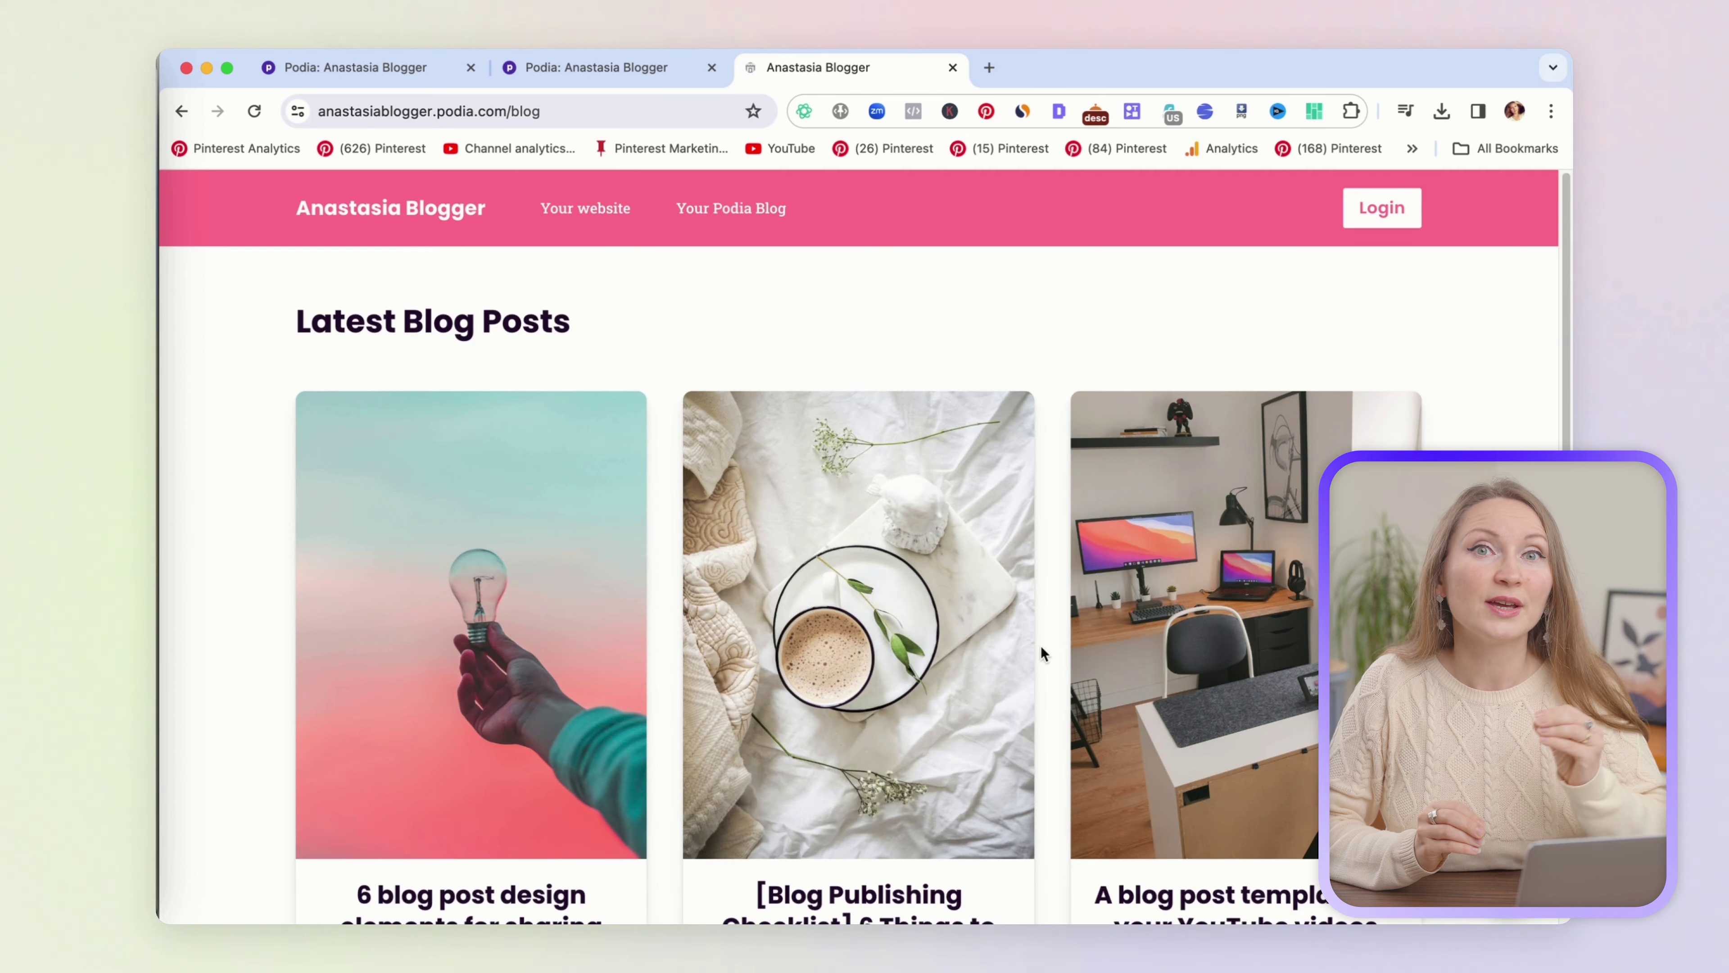
# Open the first post, '6 blog post design elements', and read through it.
pyautogui.scroll(-3, 1040, 639)
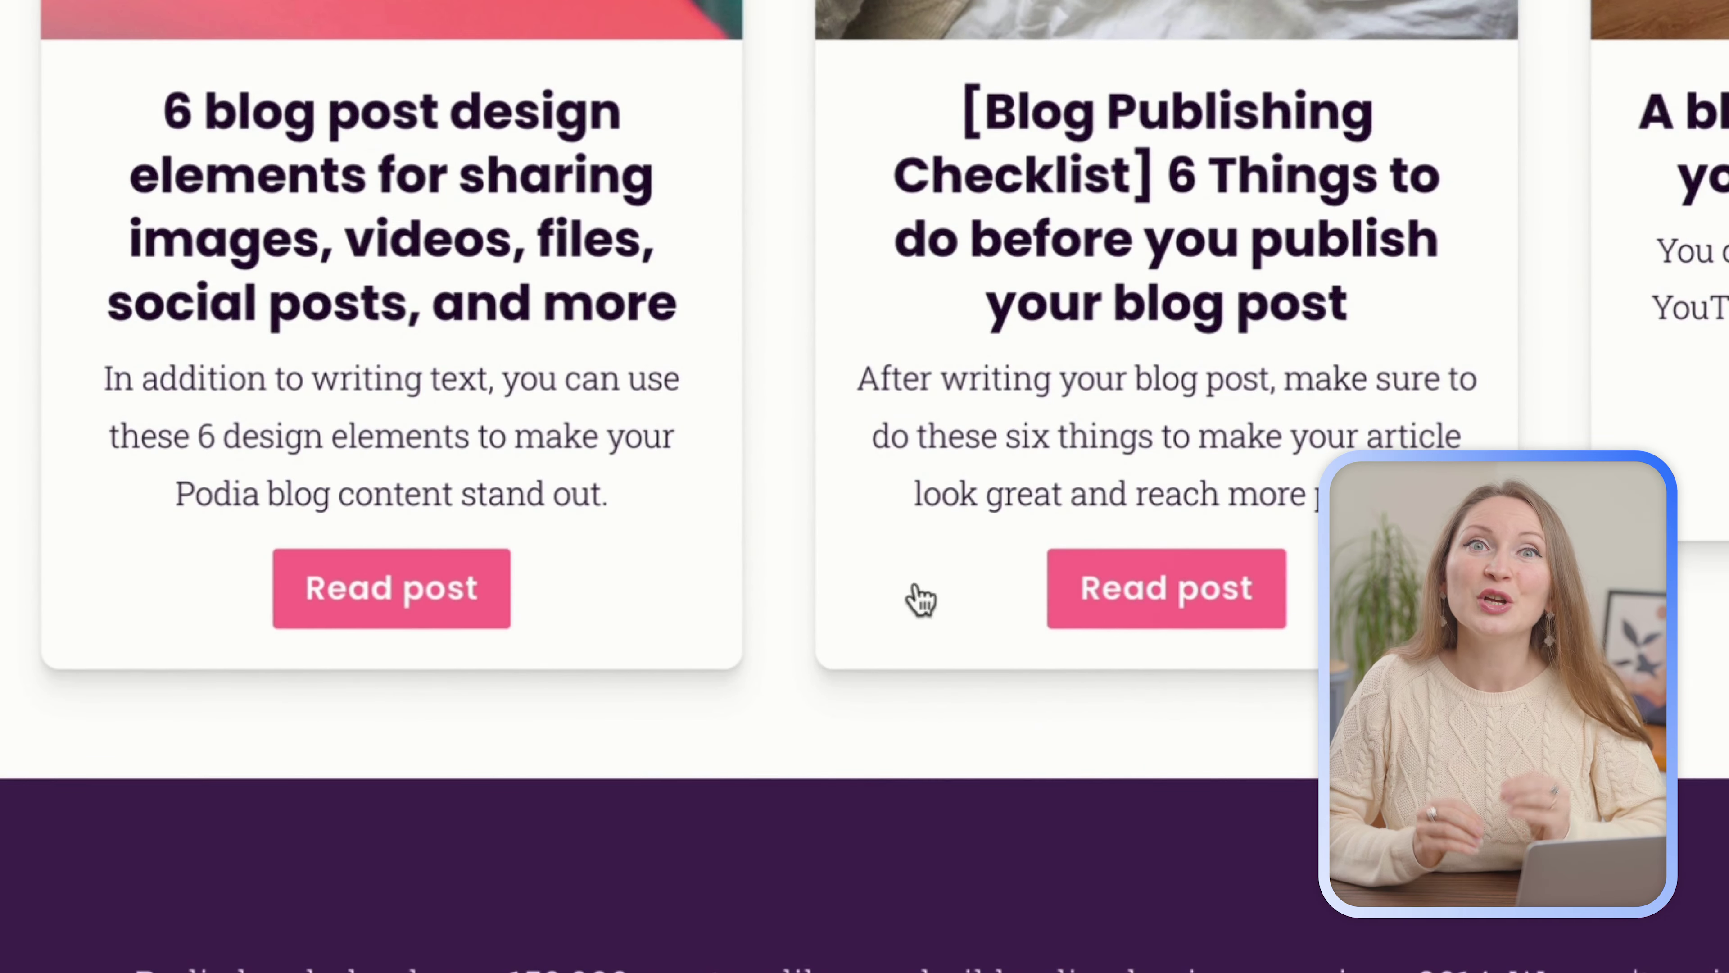
pyautogui.click(412, 599)
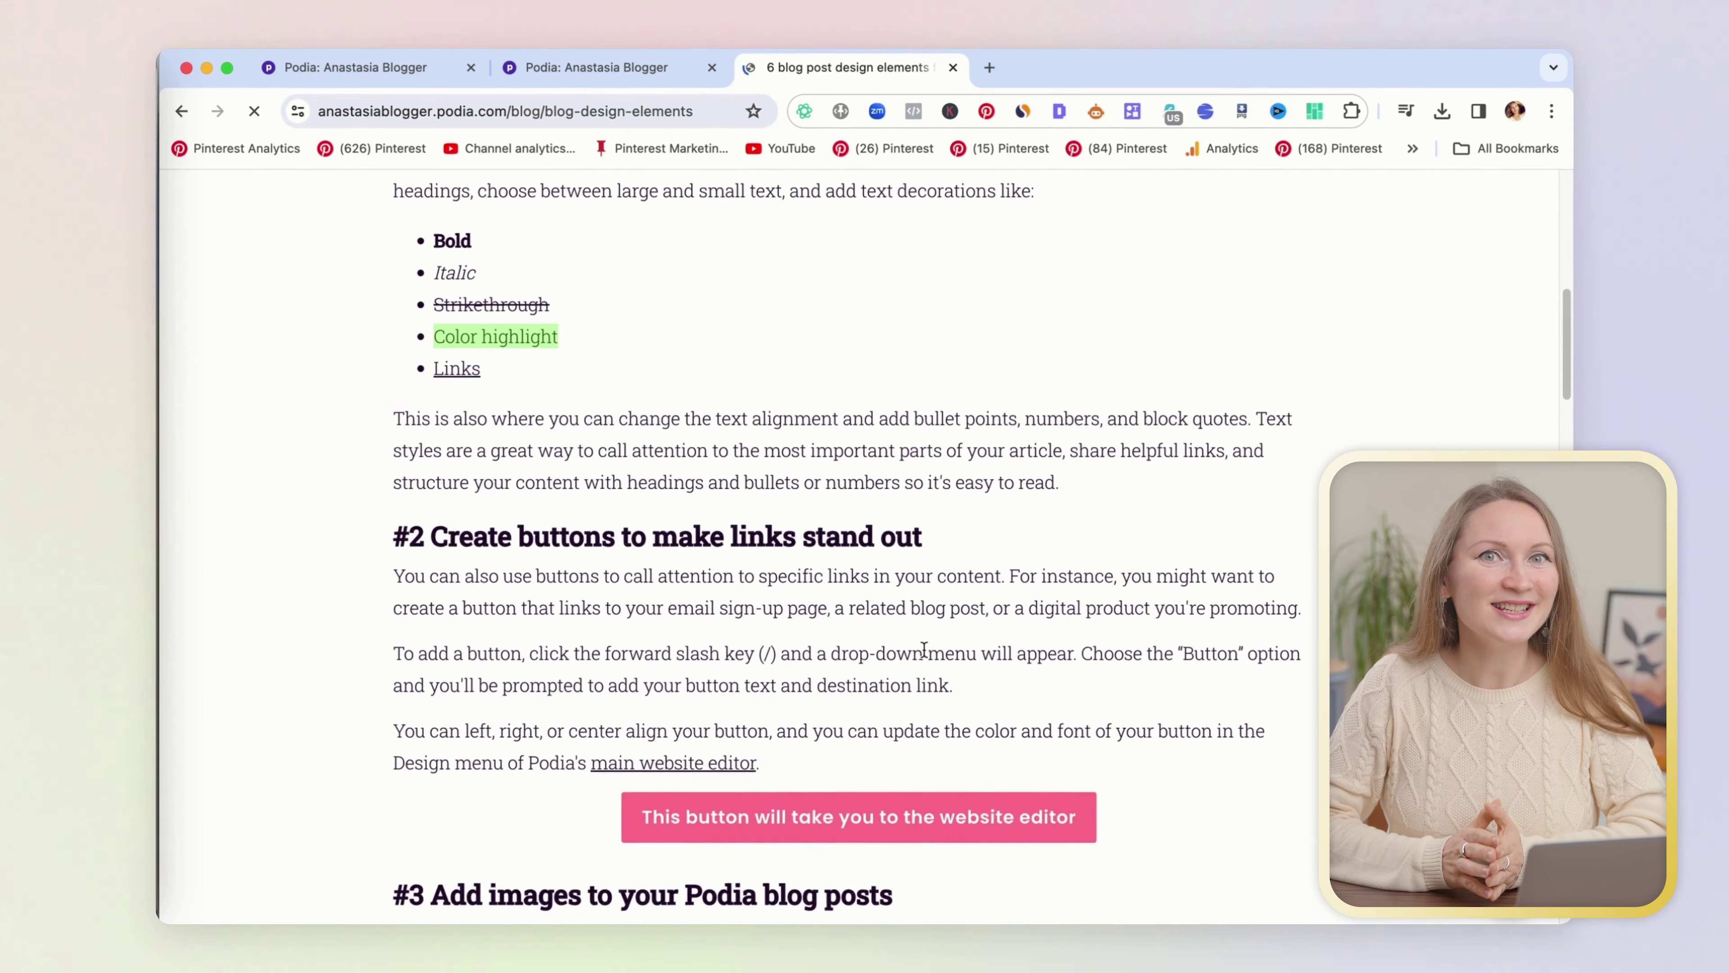
pyautogui.scroll(-20, 925, 651)
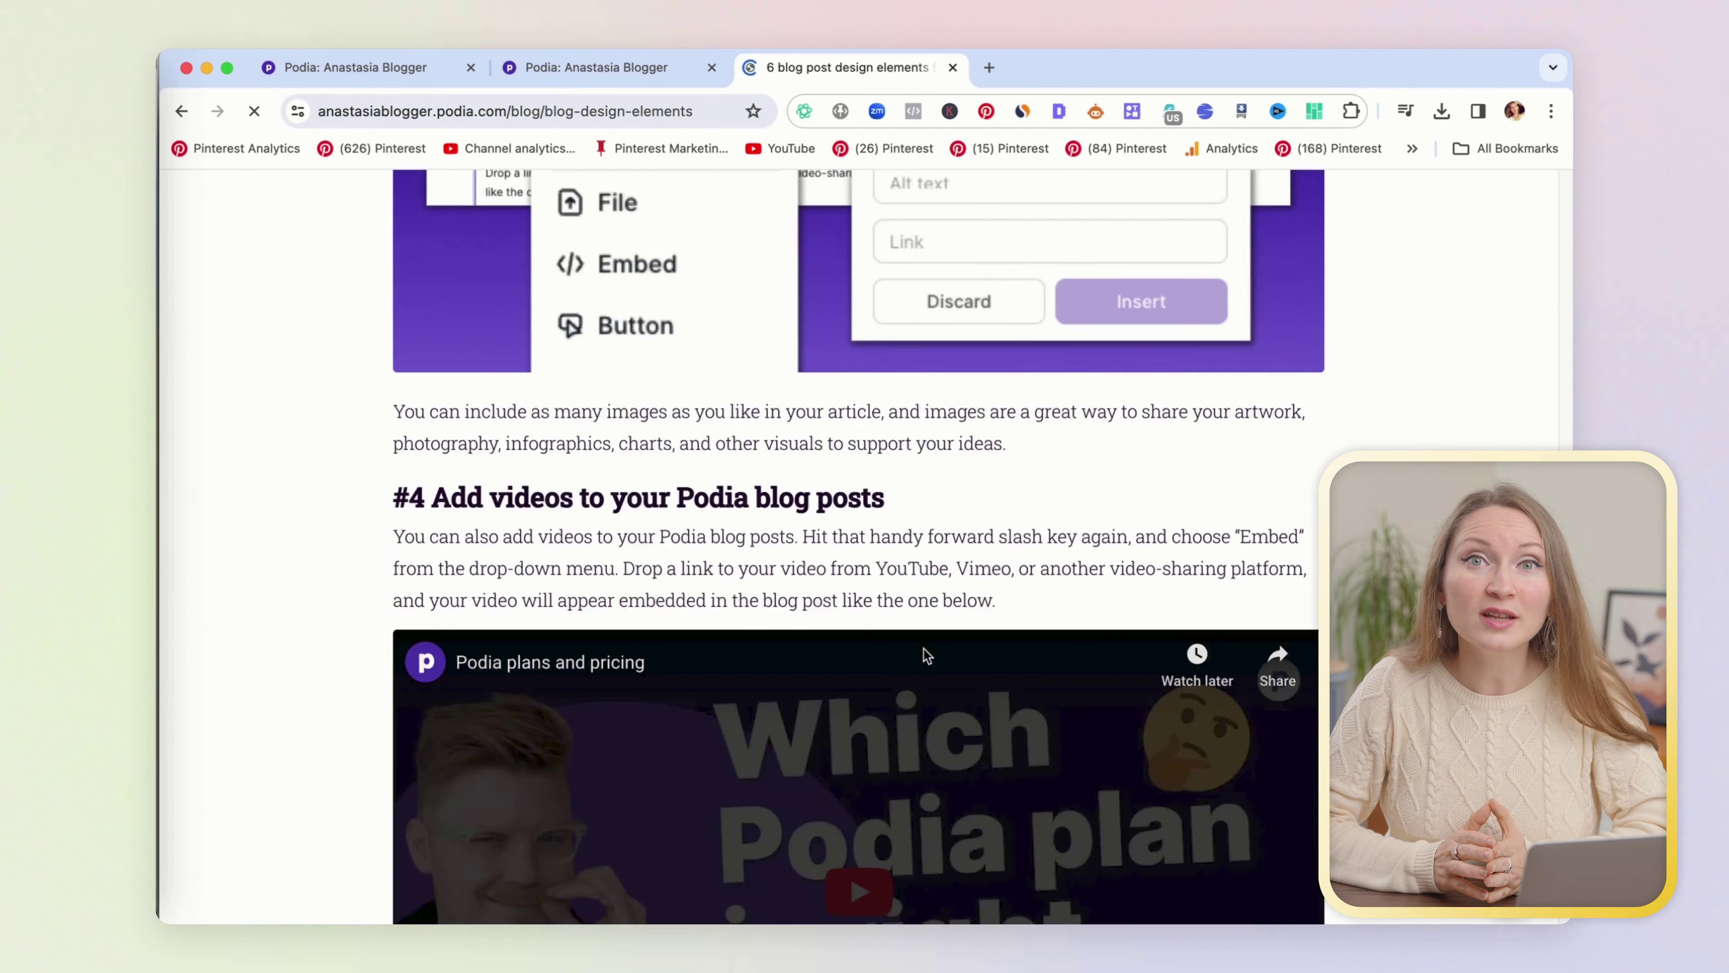
pyautogui.scroll(-10, 926, 654)
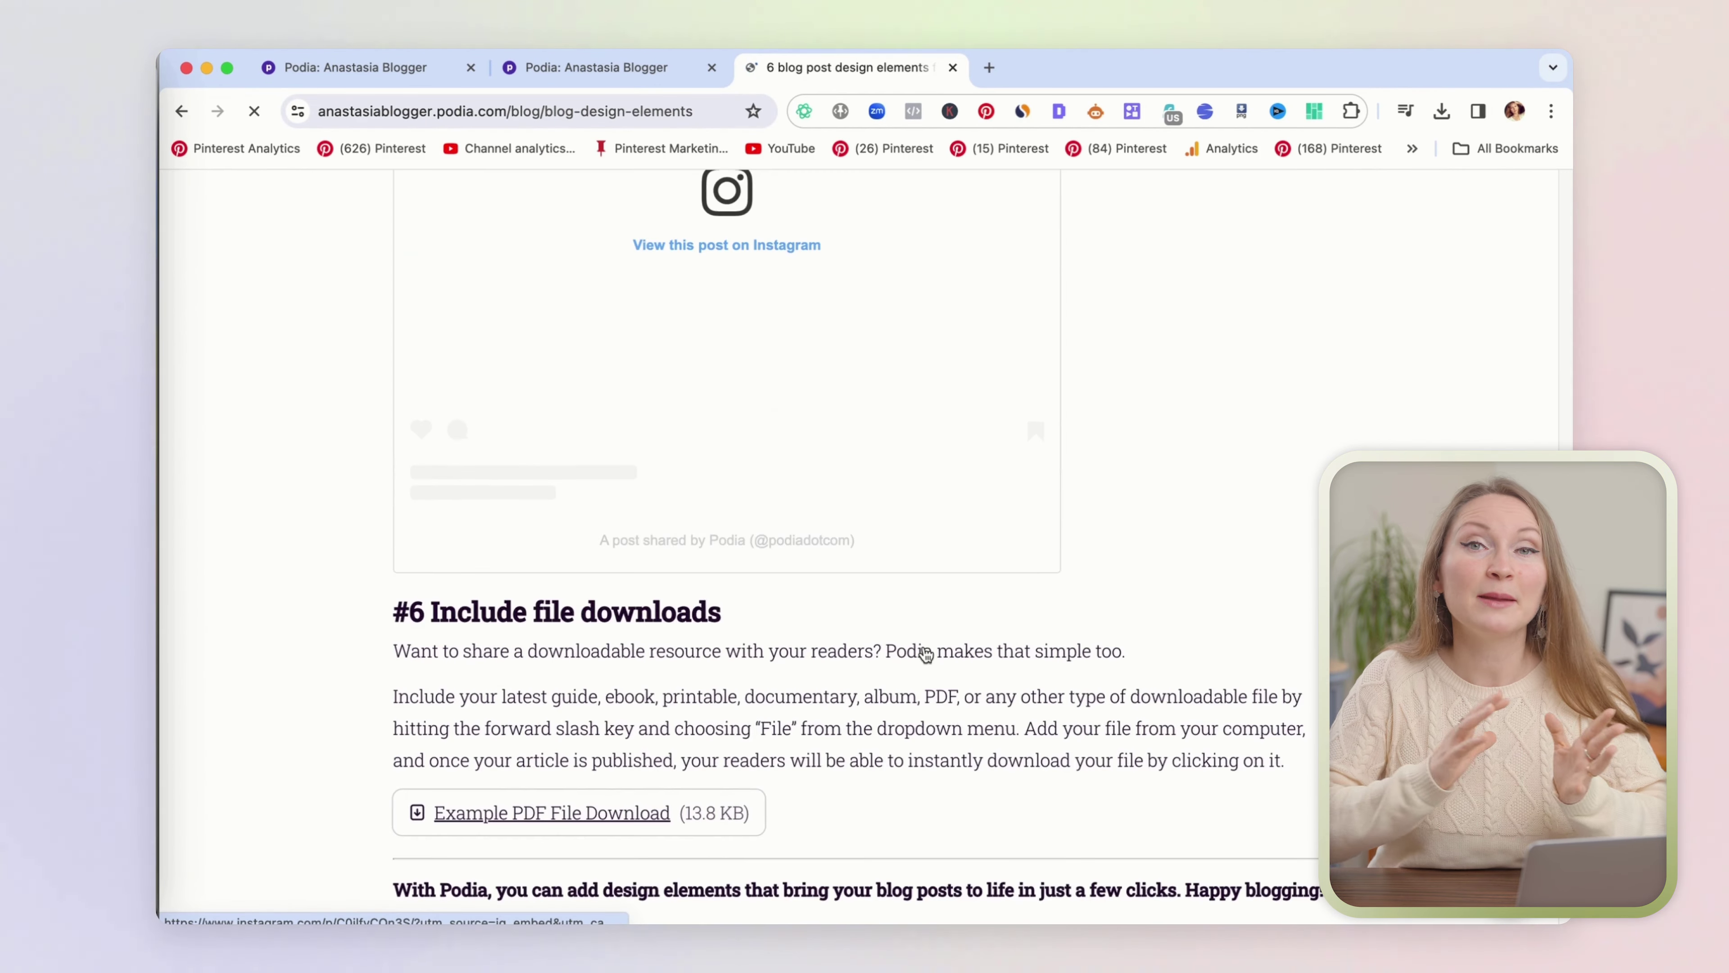
pyautogui.scroll(-8, 926, 654)
pyautogui.scroll(6, 924, 647)
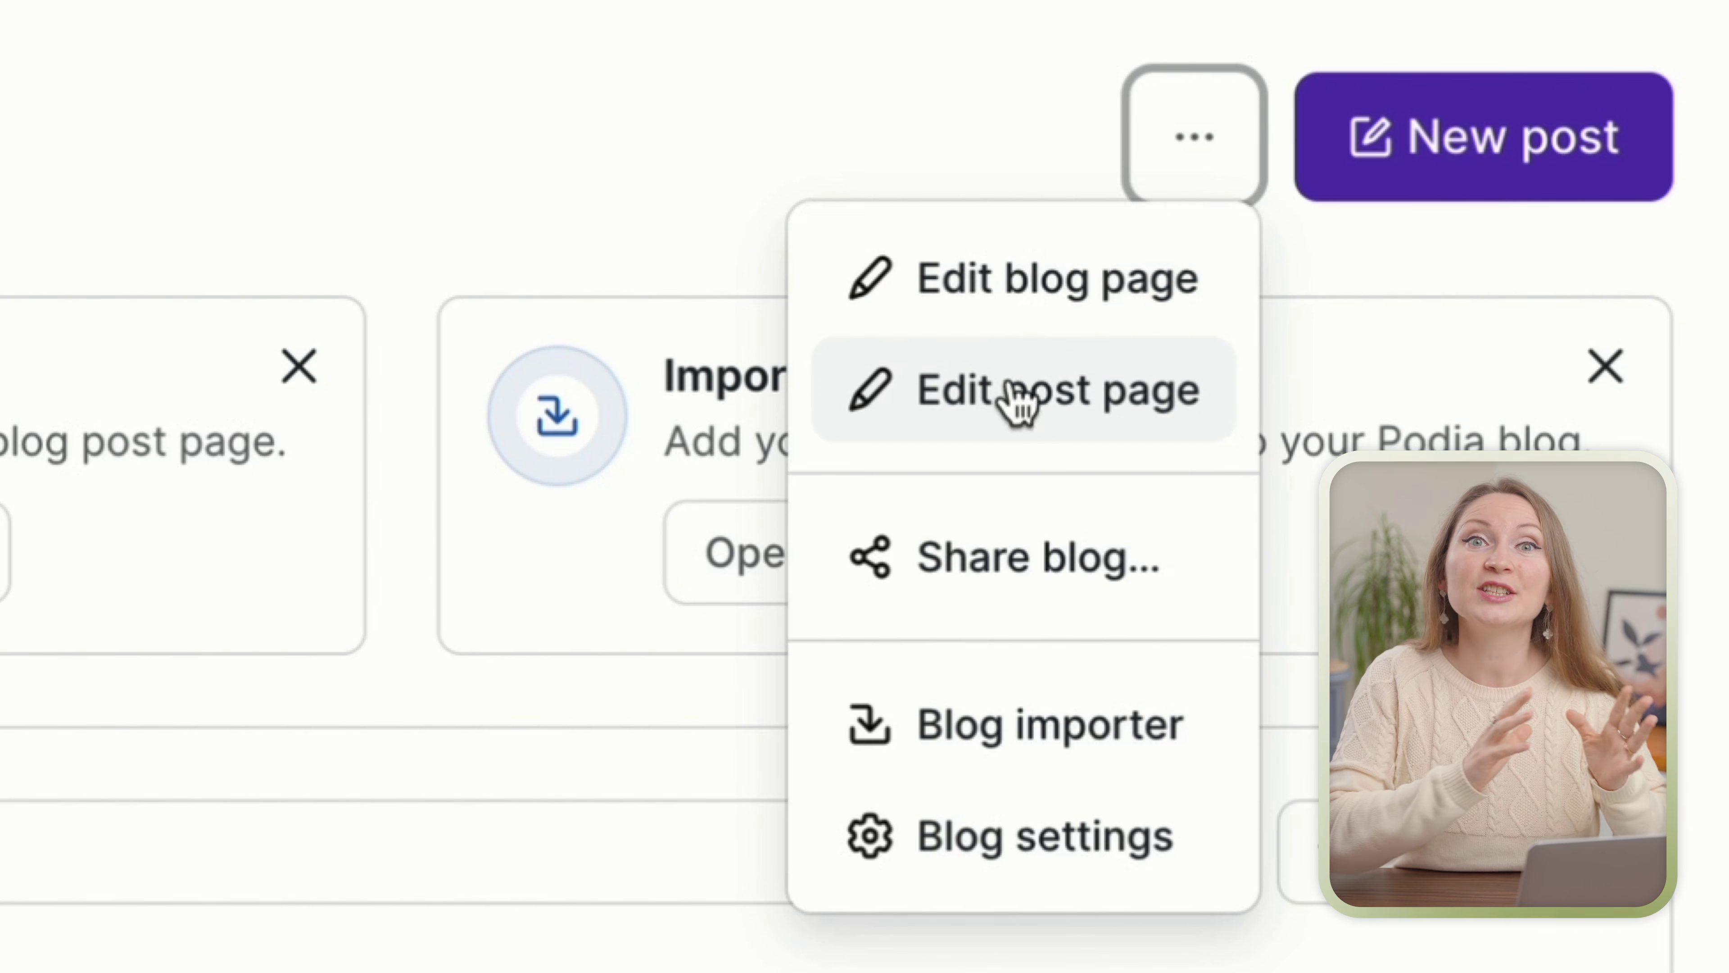
# Open the blog index page in the editor and scroll to the post cards.
pyautogui.click(810, 120)
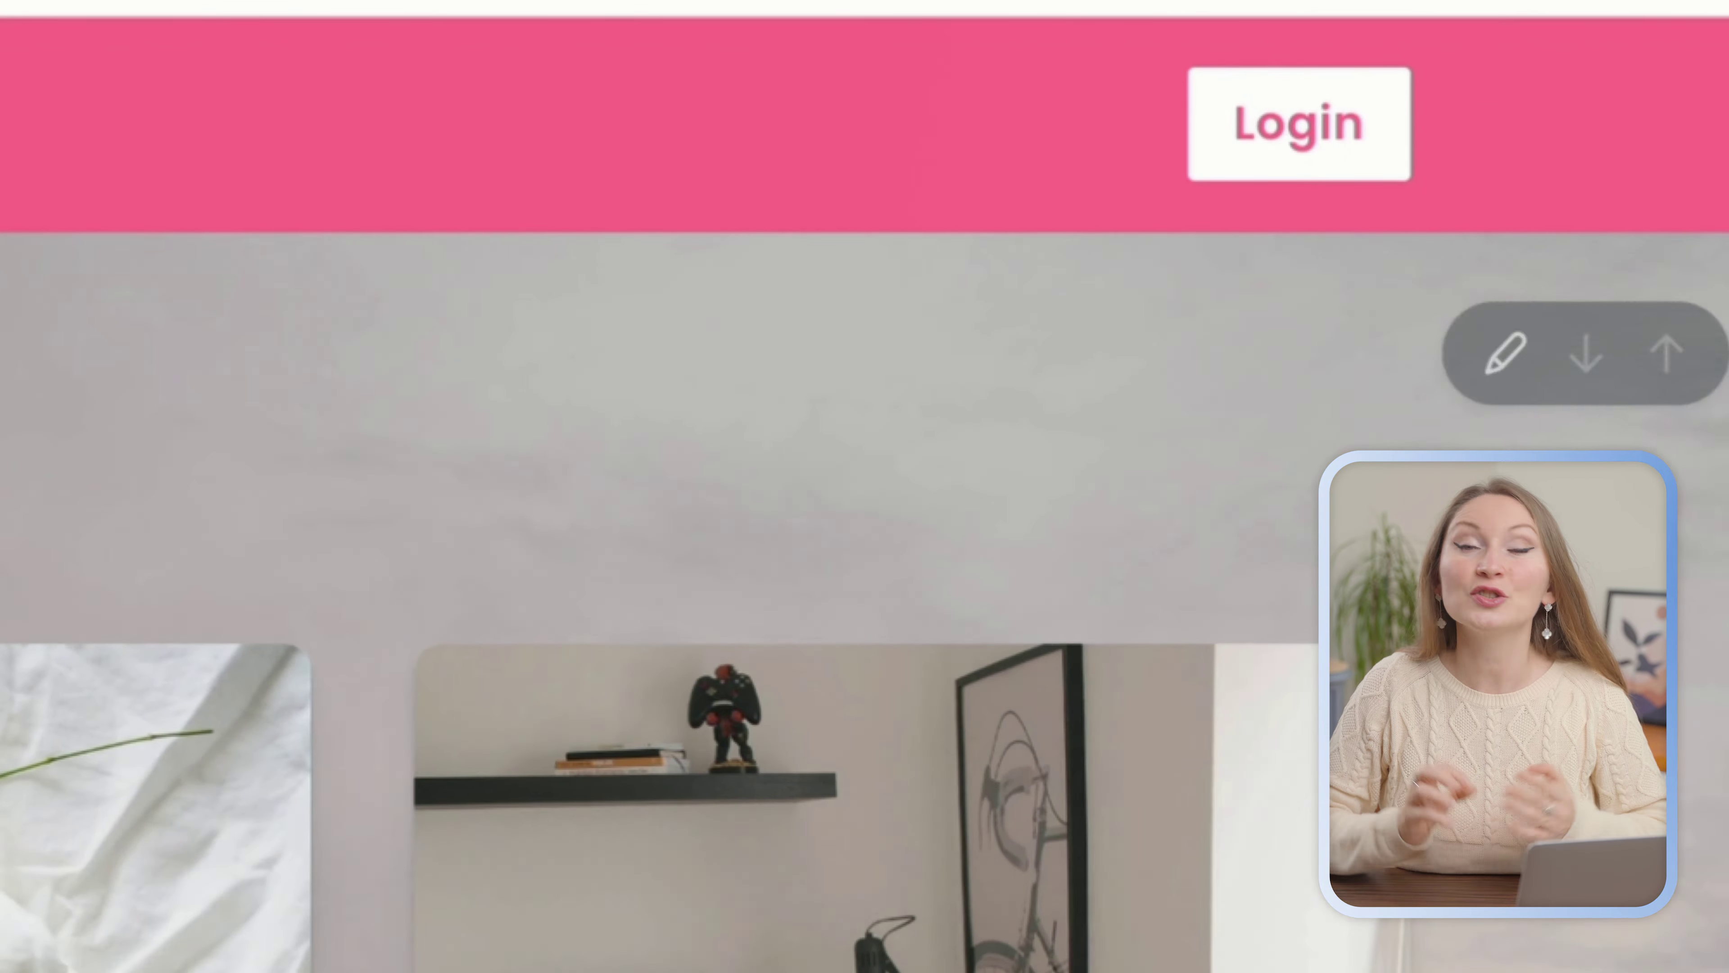
pyautogui.scroll(-10, 1505, 354)
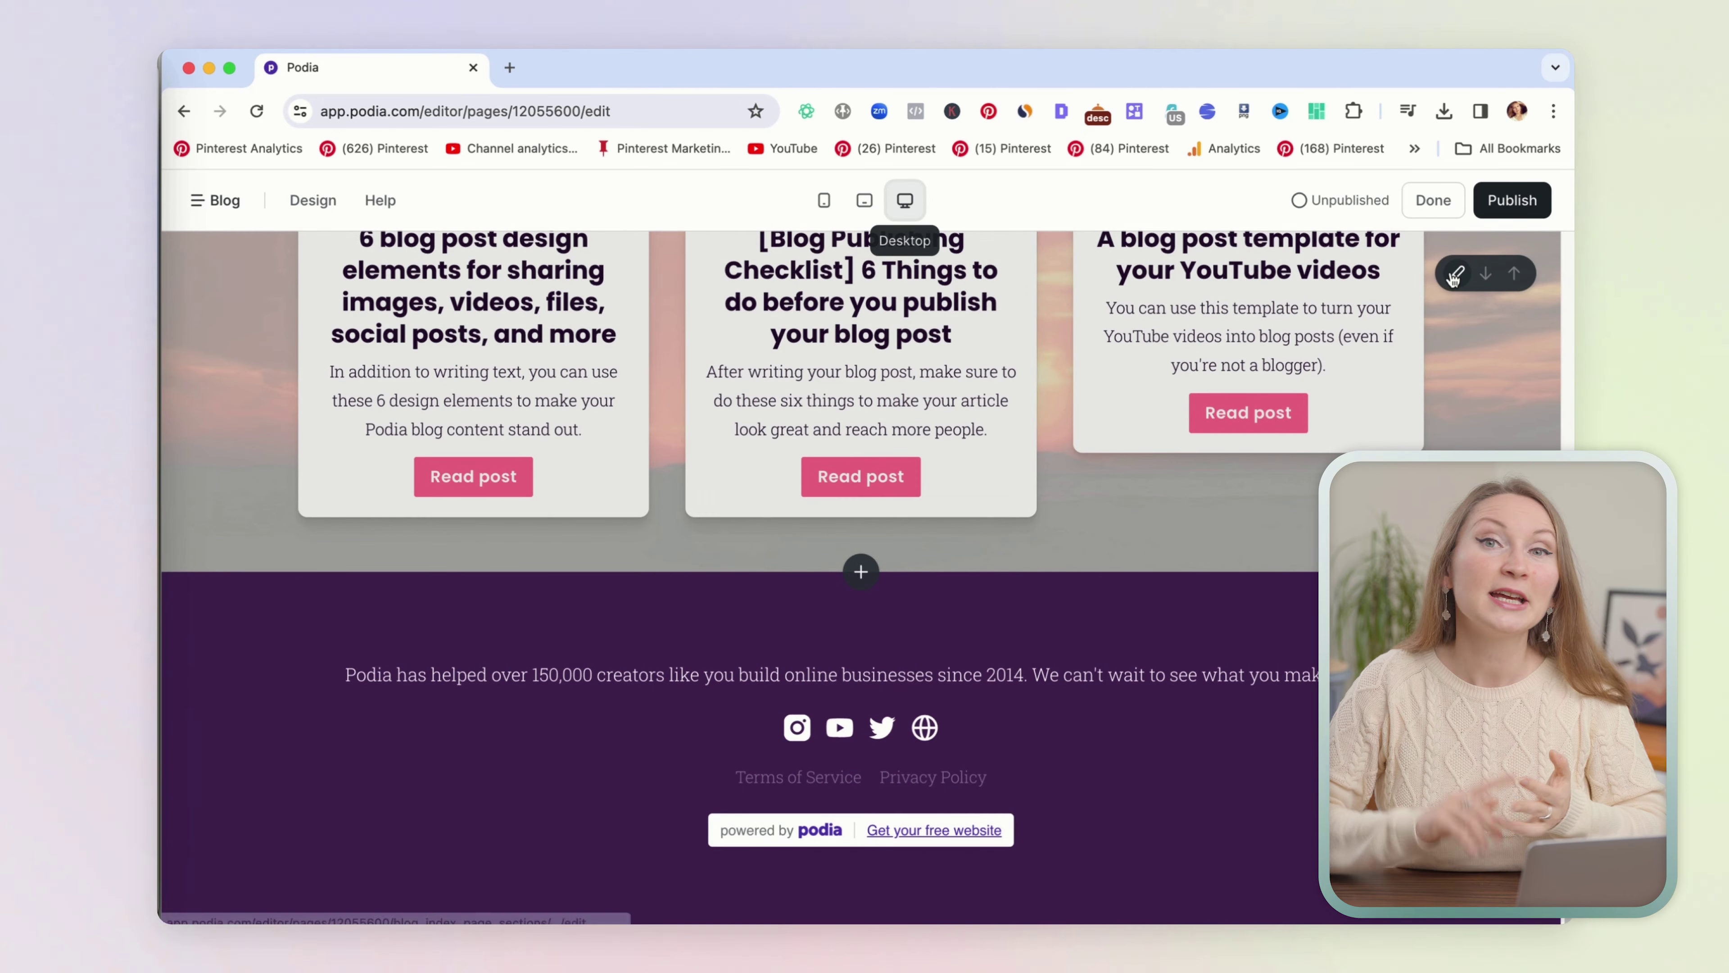
# Set the posts section's image aspect ratio to 16:9 in its Design settings.
pyautogui.click(1455, 275)
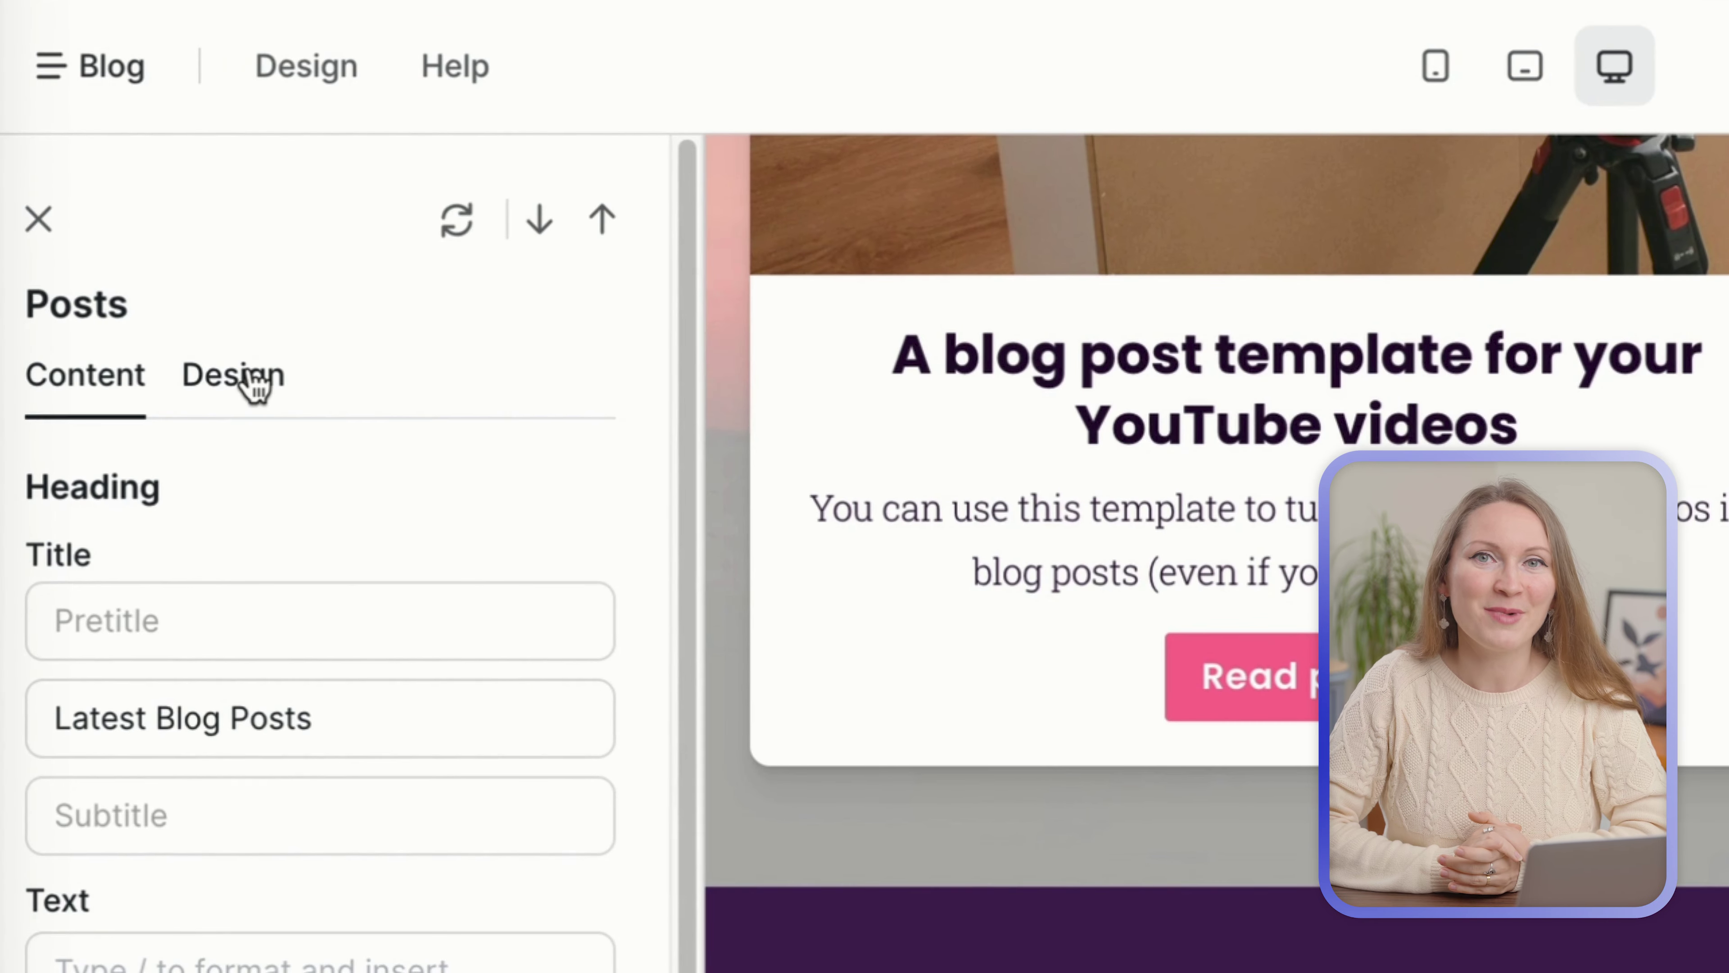
pyautogui.click(253, 382)
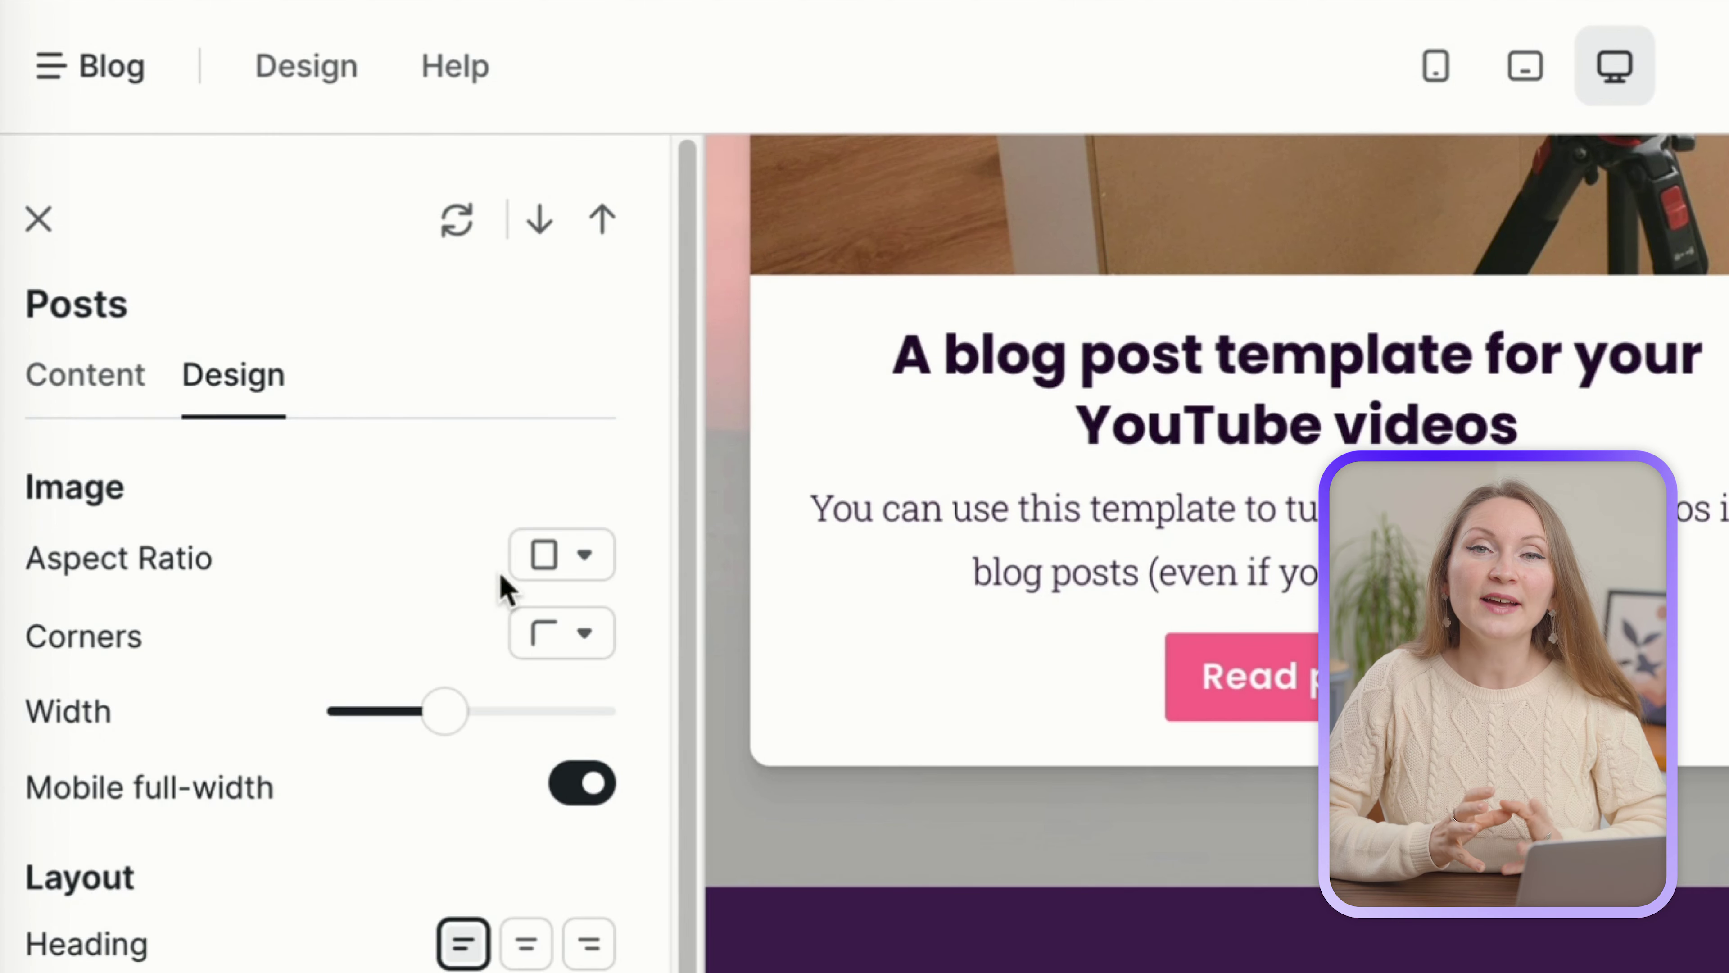
pyautogui.click(591, 565)
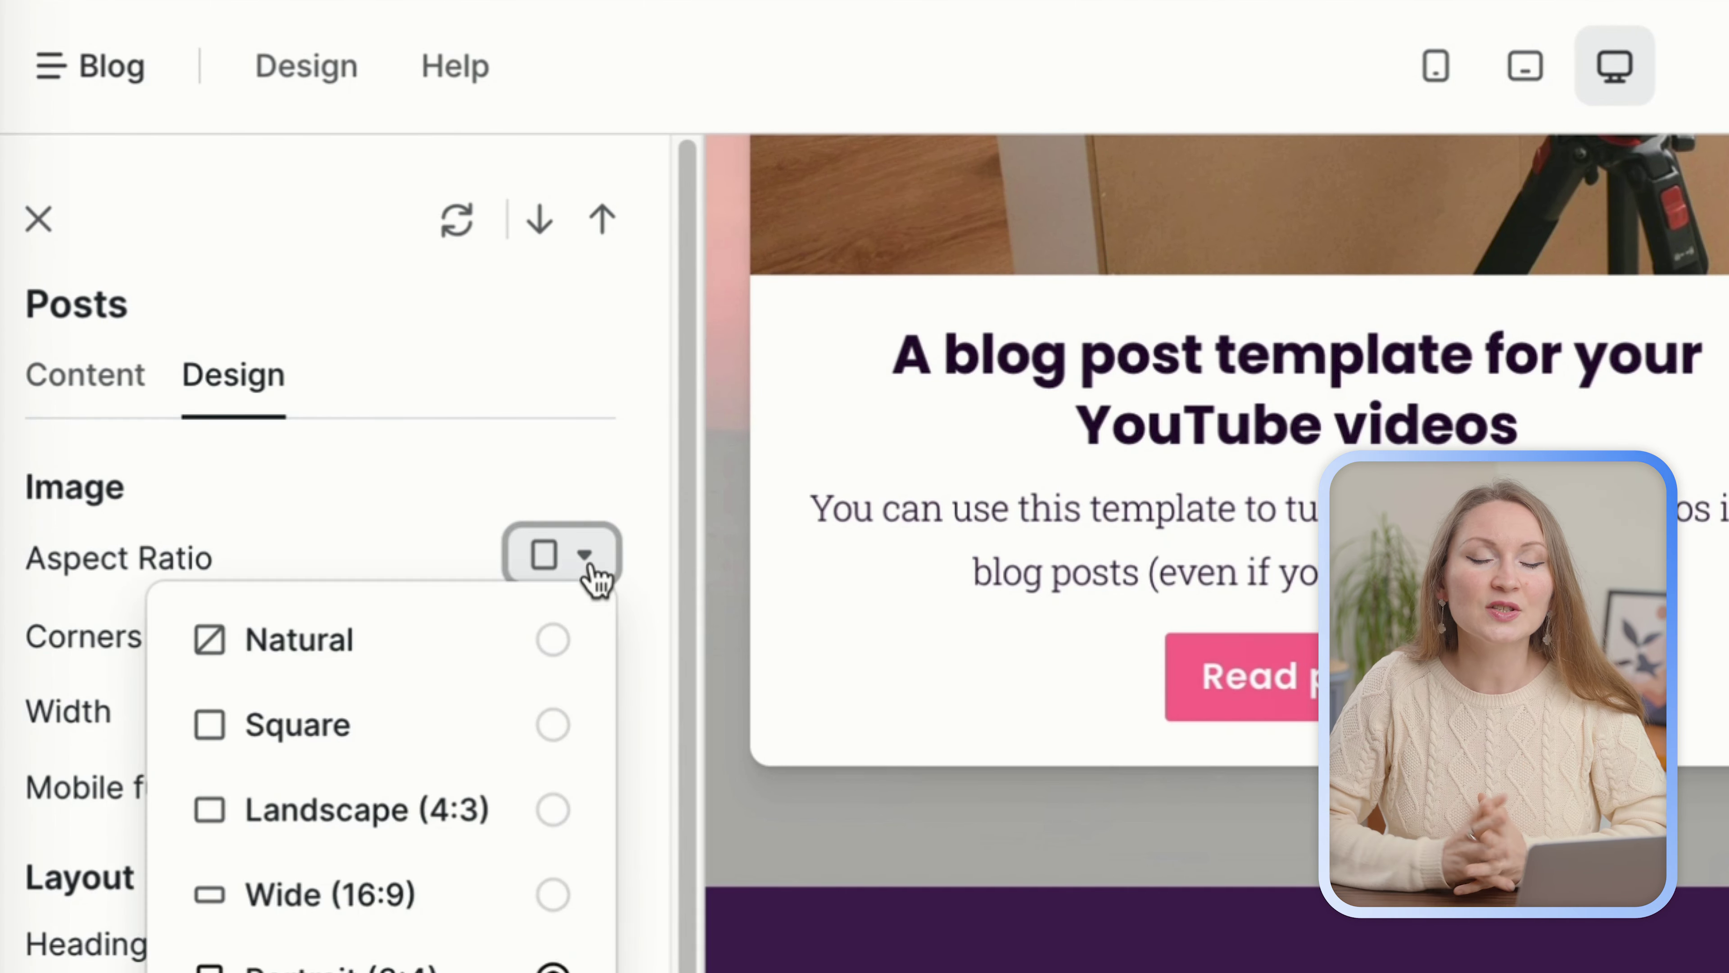
pyautogui.click(330, 894)
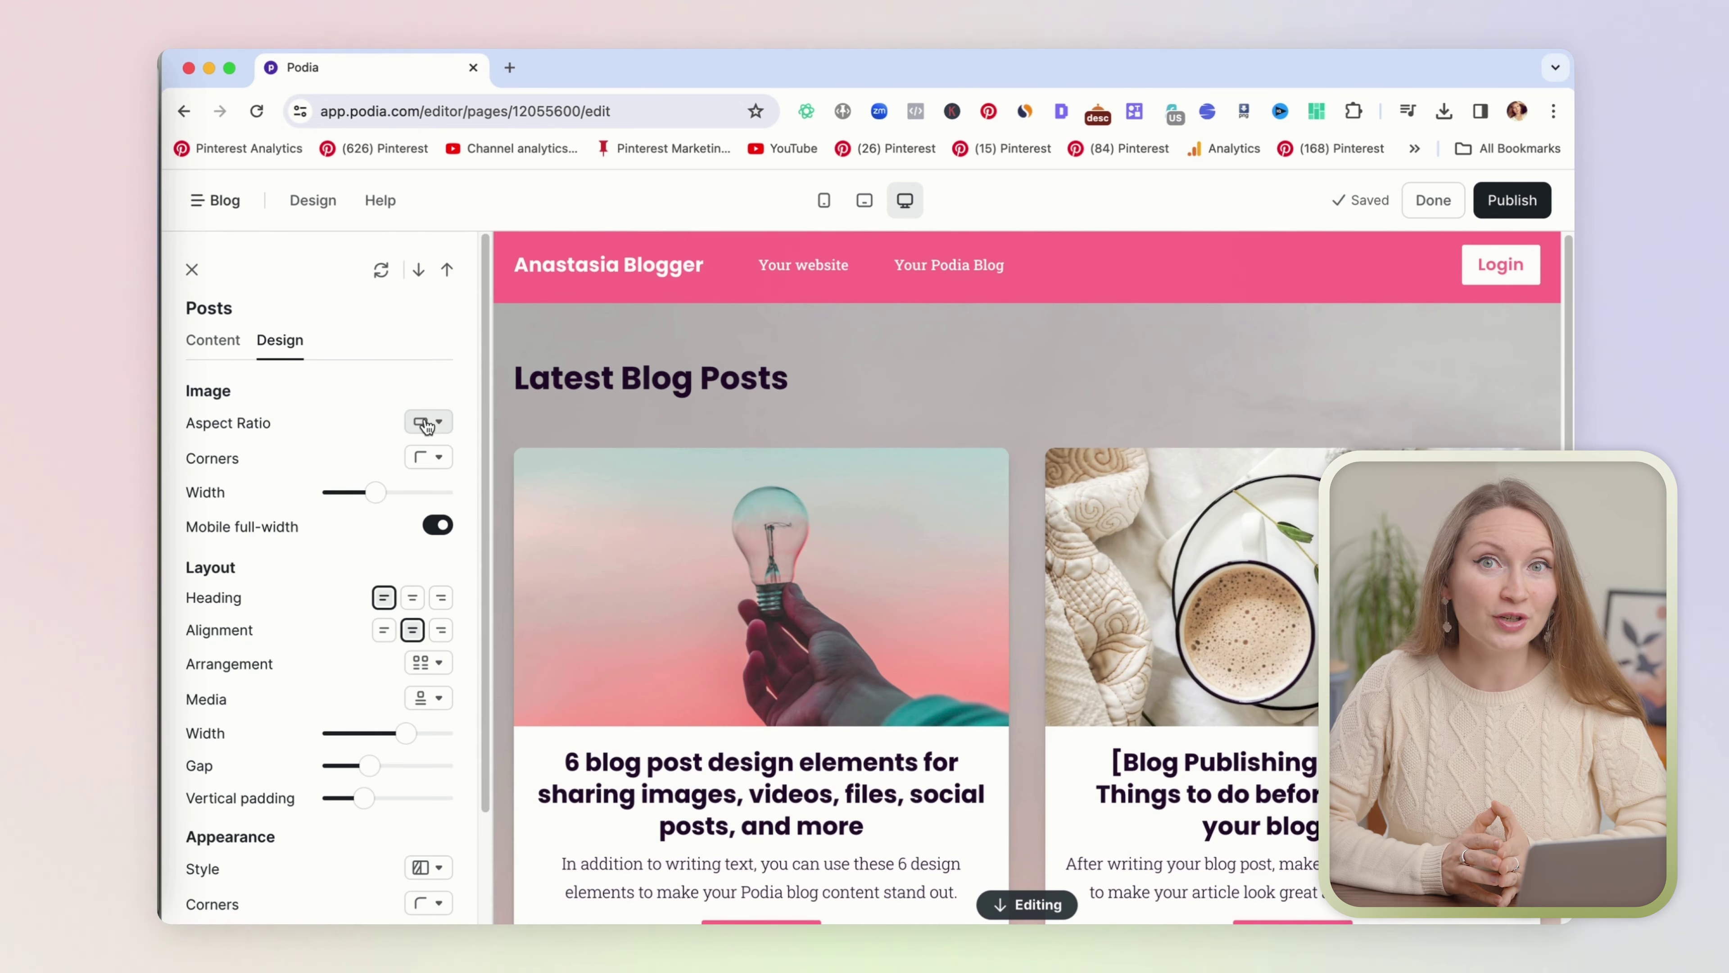
pyautogui.click(436, 423)
# Make the post images portrait 3:4, trying rows before keeping the columns layout.
pyautogui.click(424, 613)
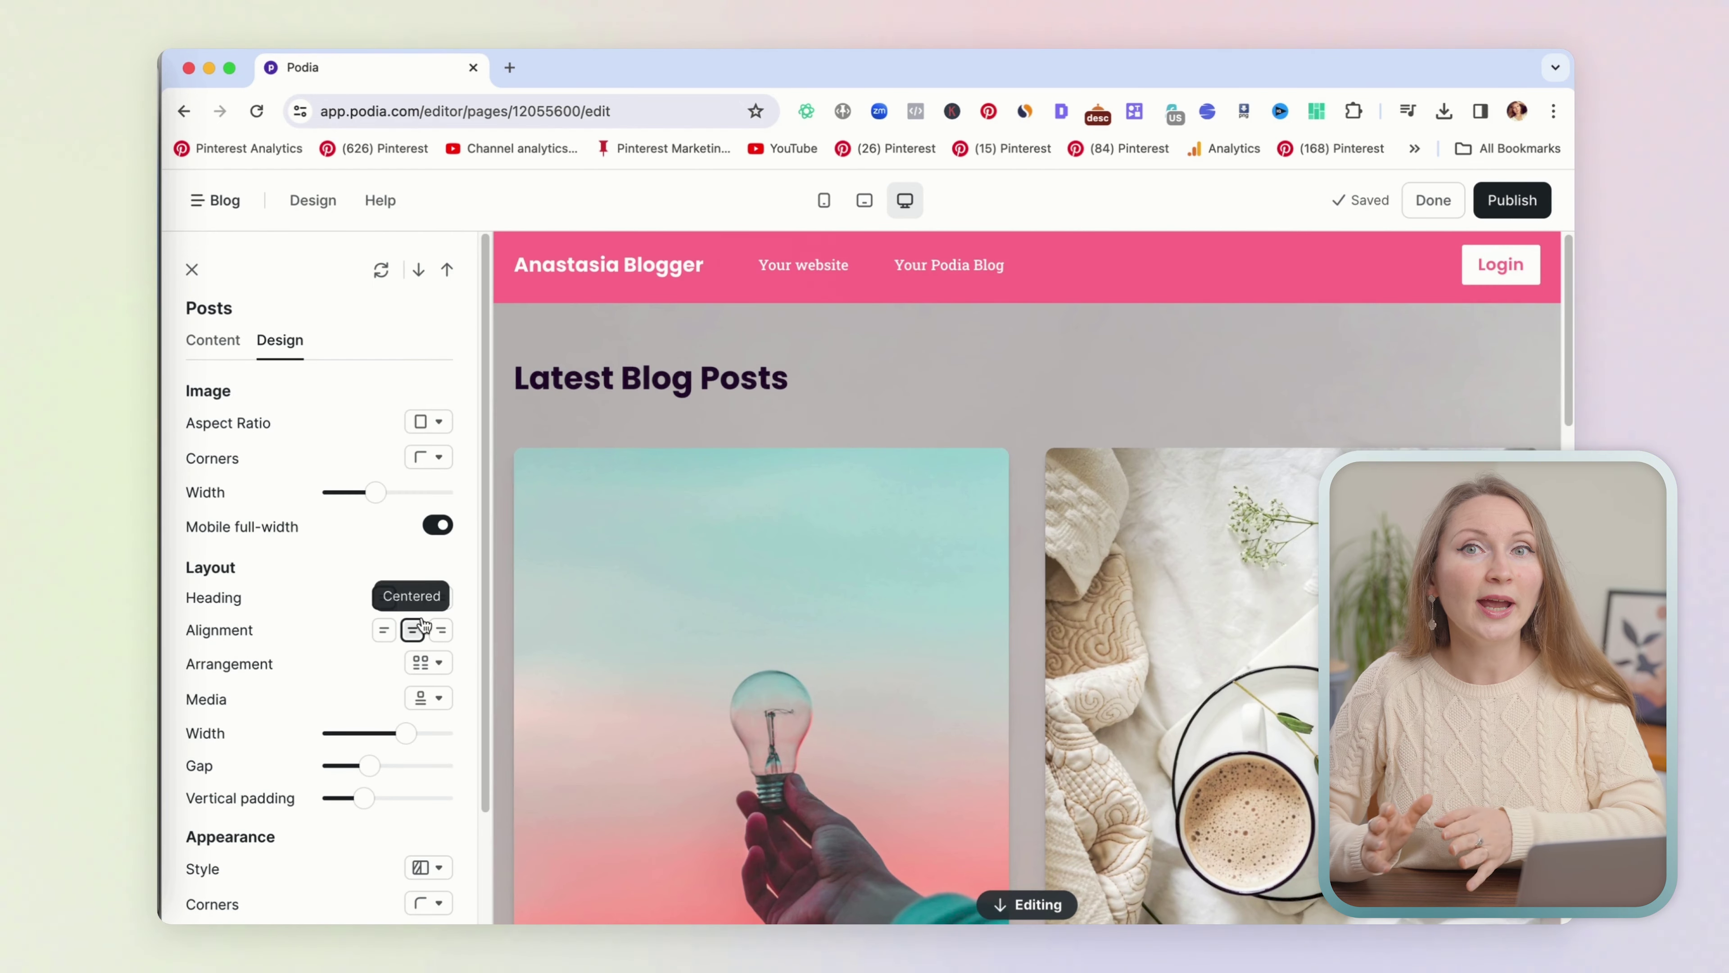
pyautogui.scroll(-4, 902, 597)
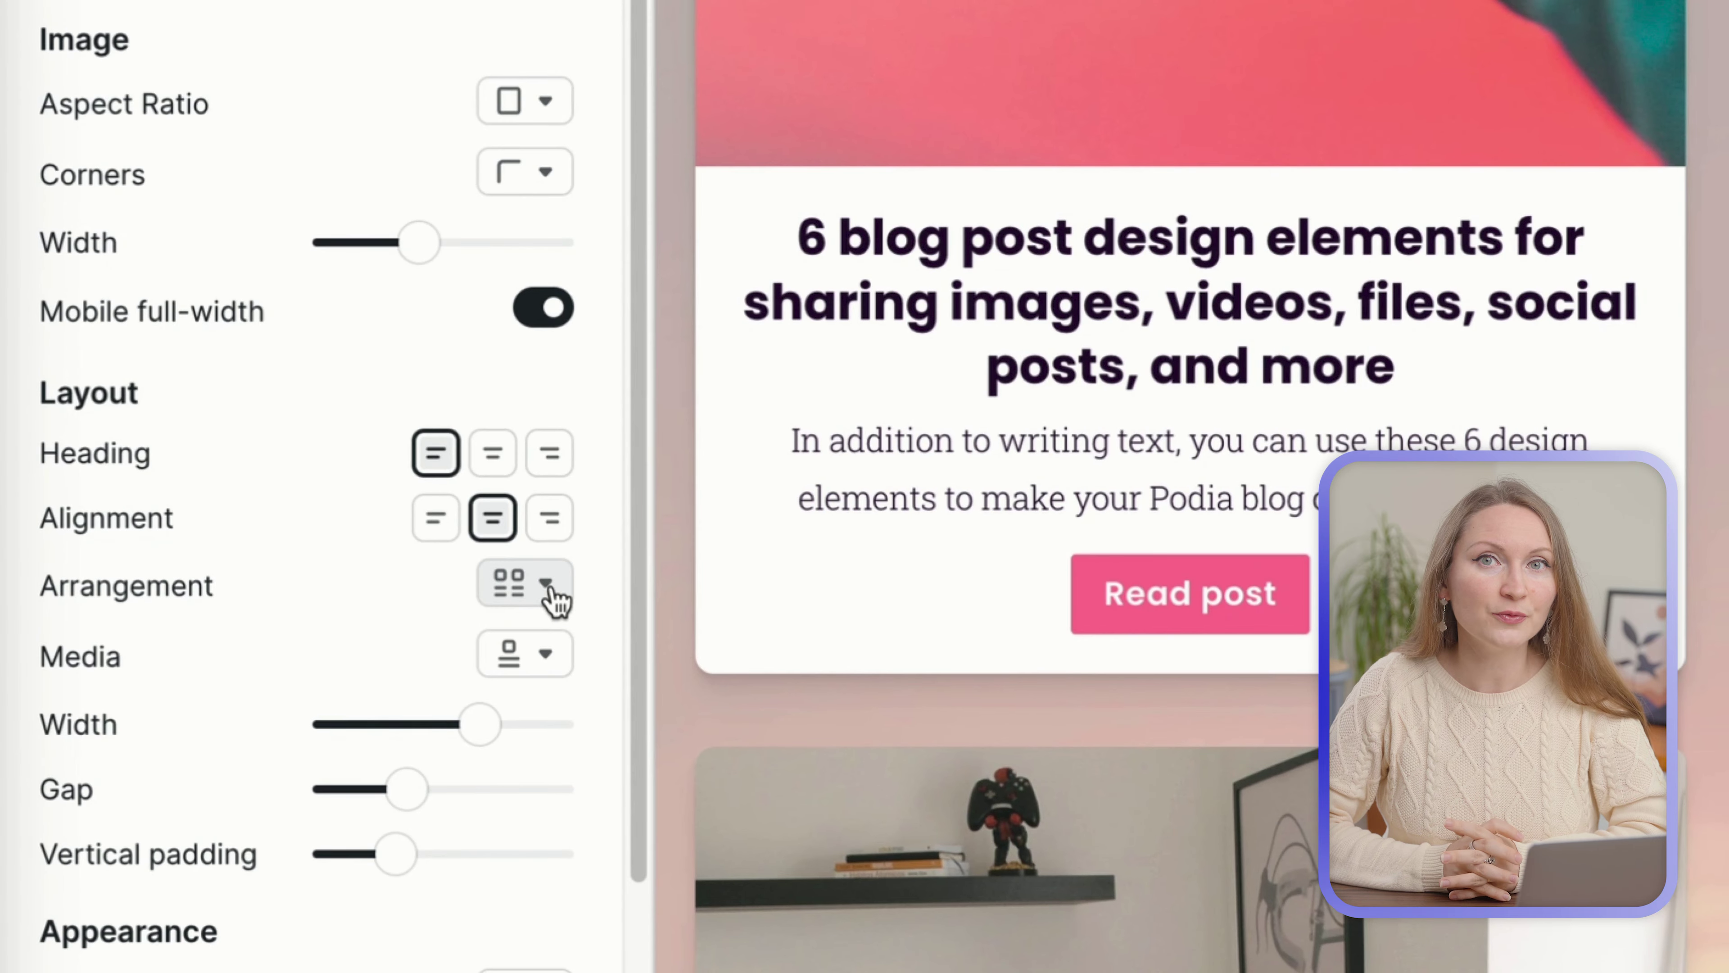
pyautogui.click(550, 592)
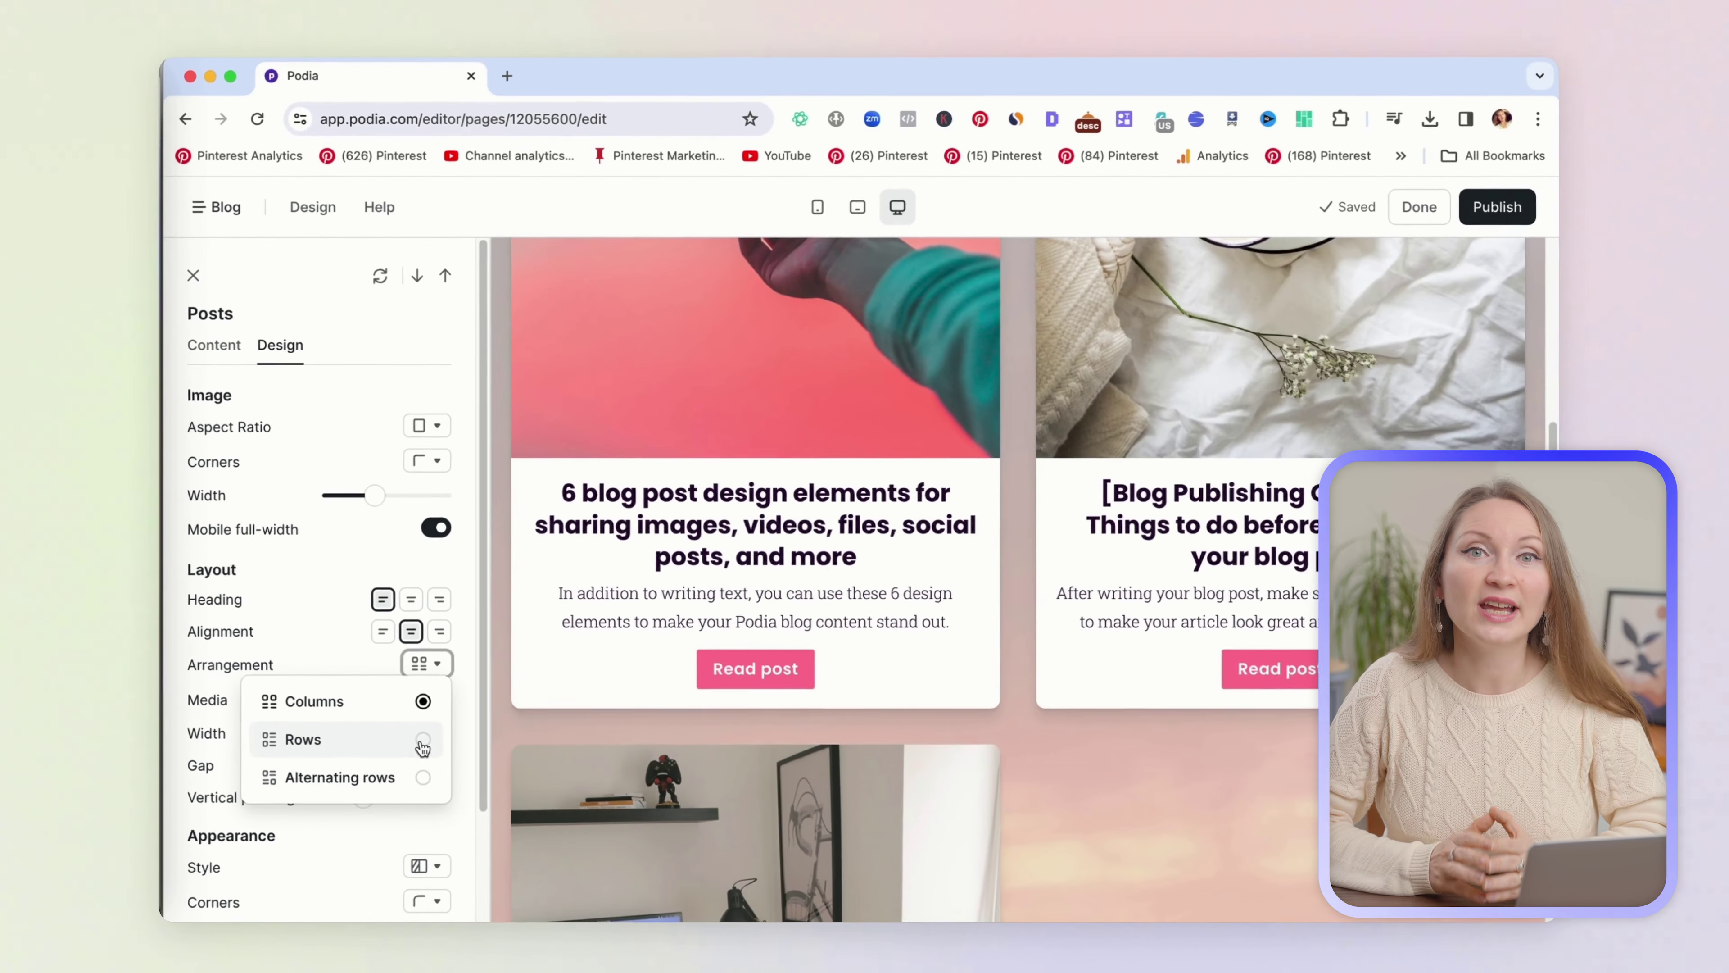
pyautogui.click(522, 743)
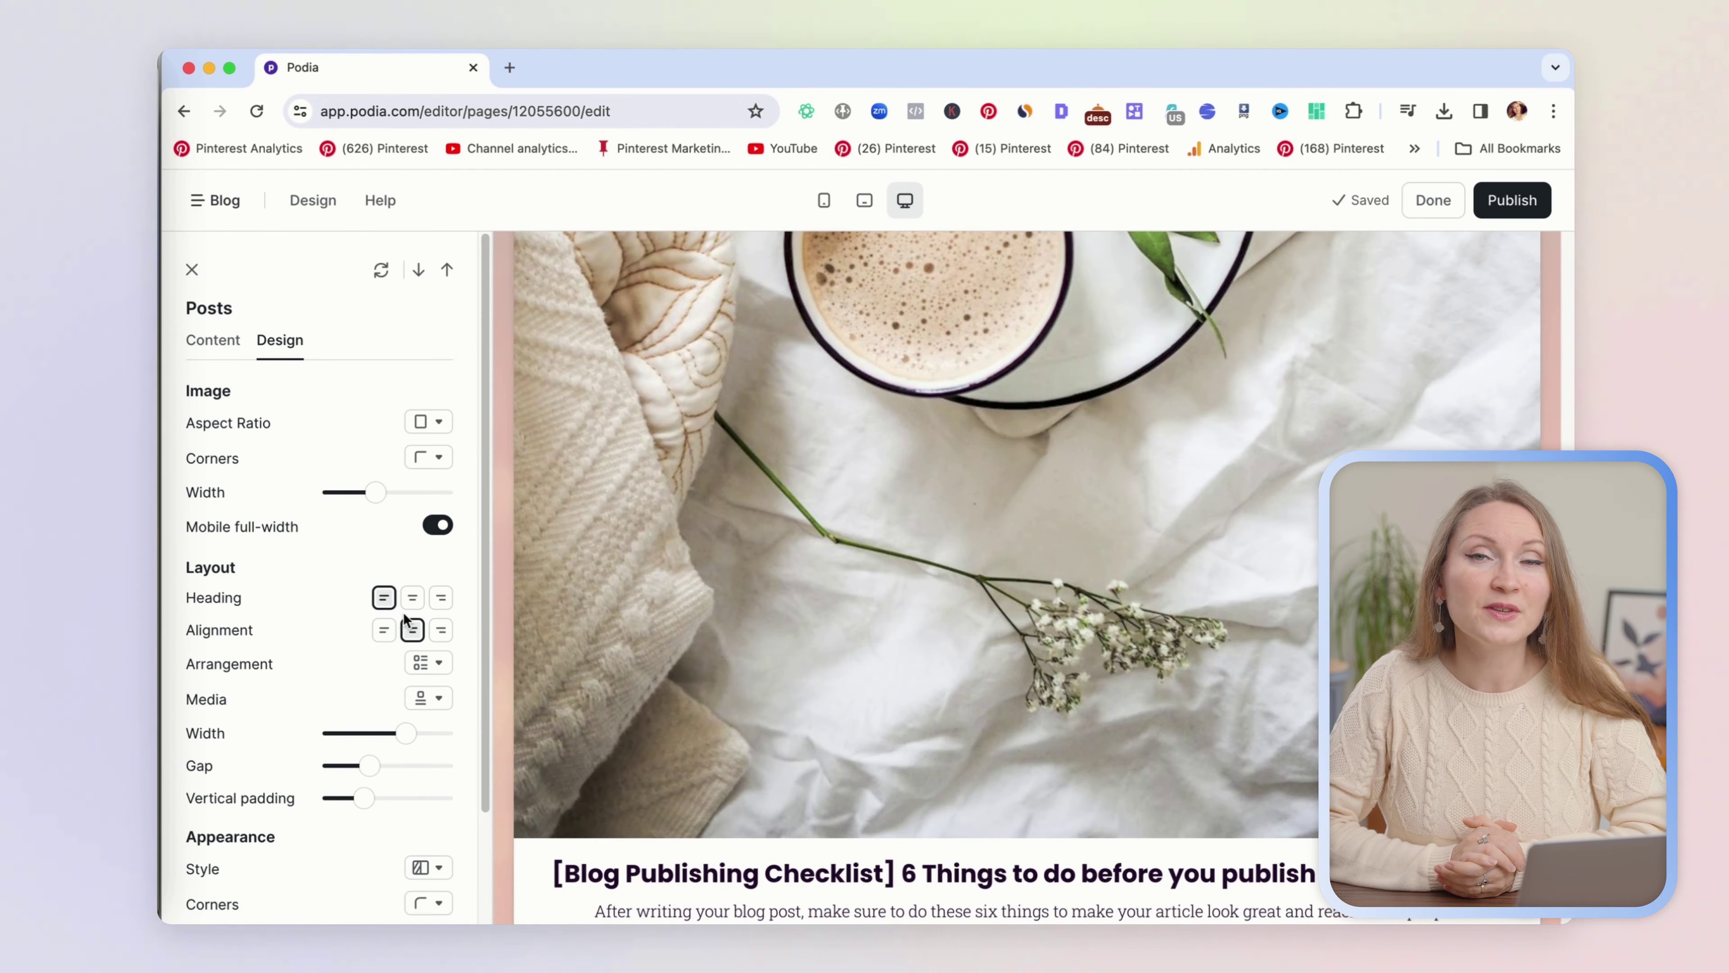
pyautogui.click(438, 667)
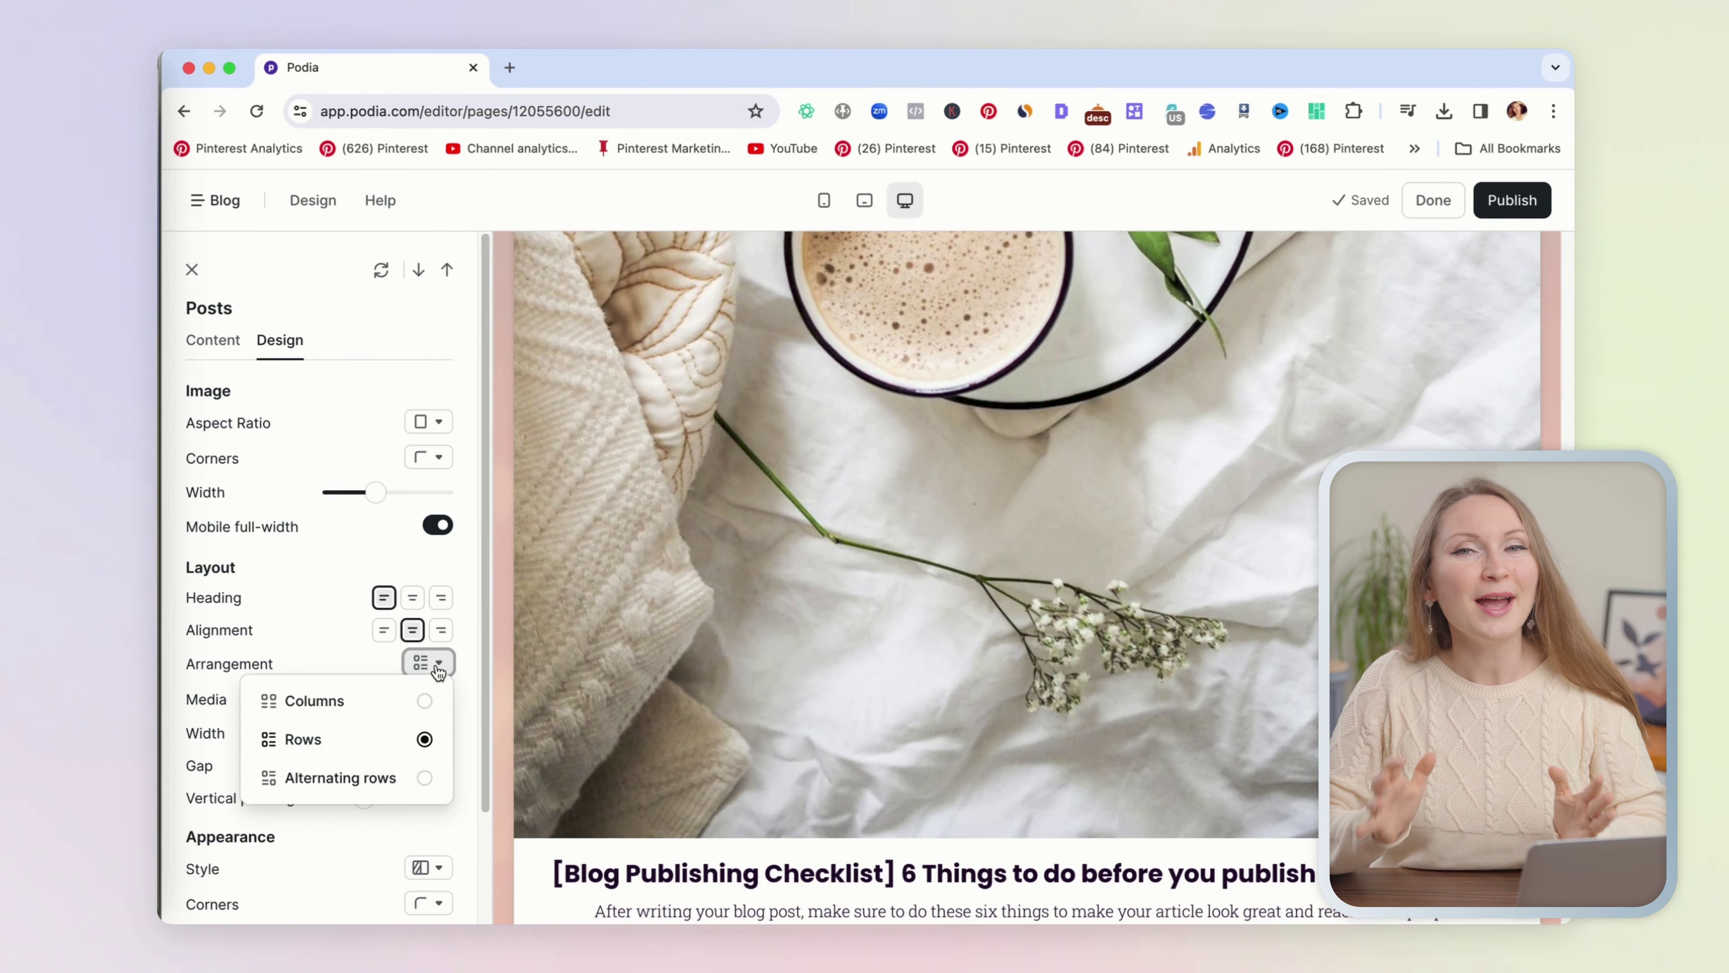
pyautogui.click(408, 701)
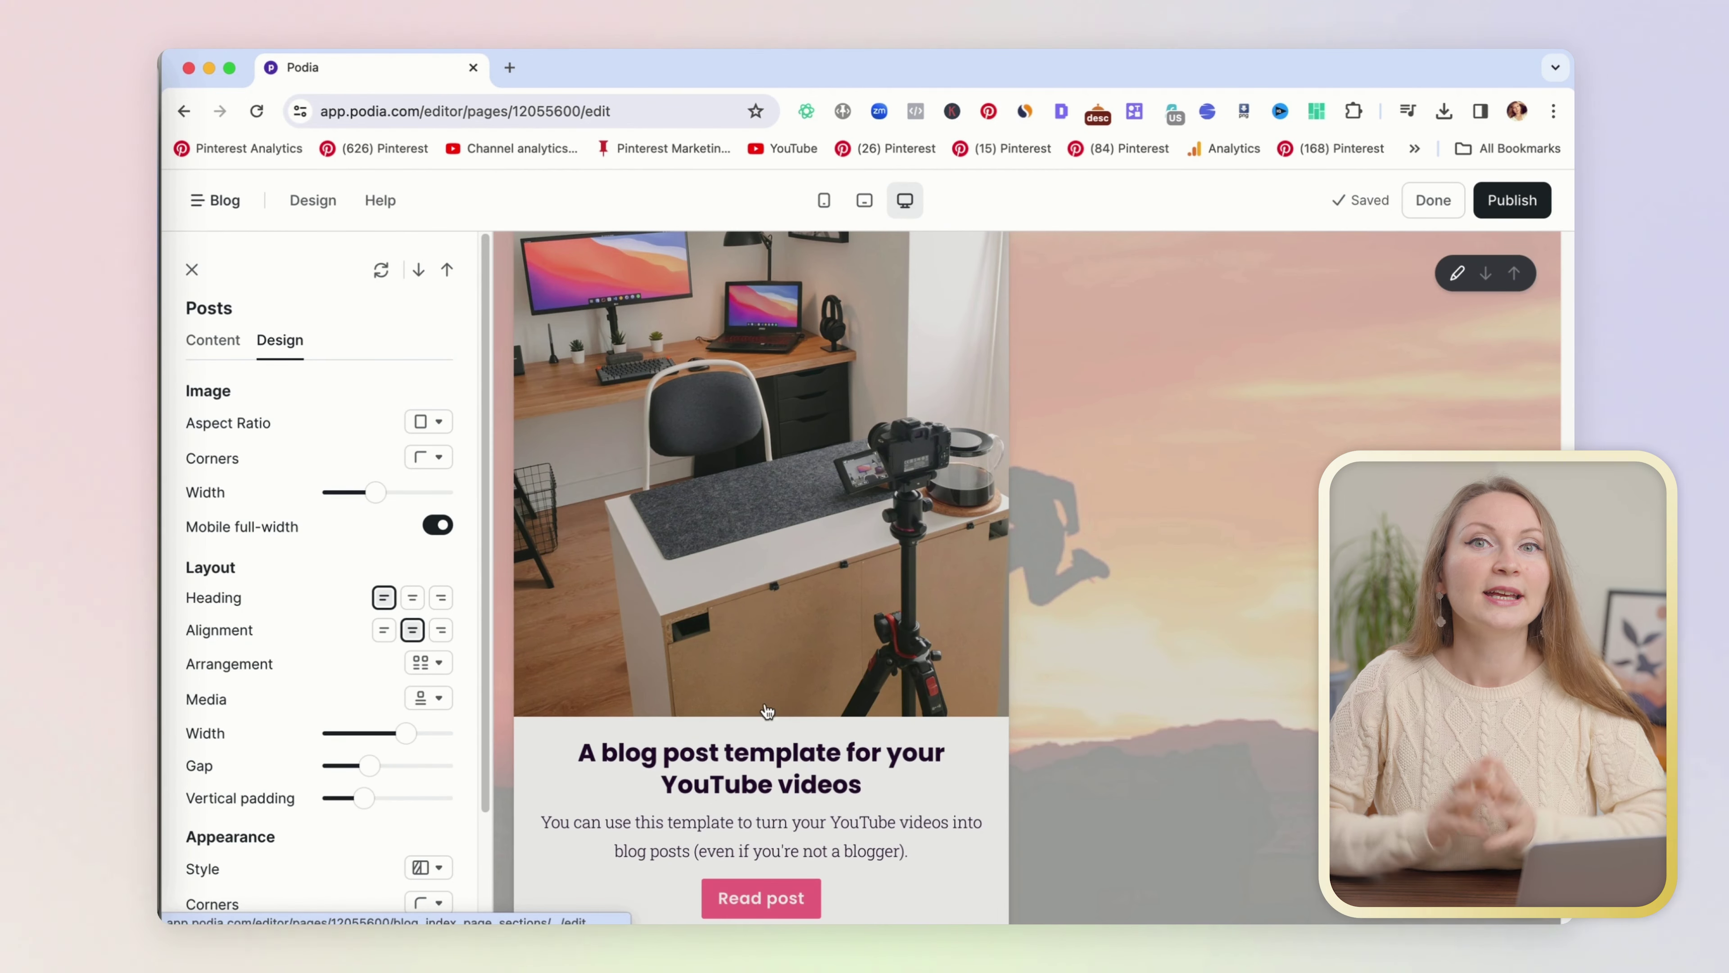
# Change the post card style from Inset to Overlay.
pyautogui.scroll(-2, 449, 812)
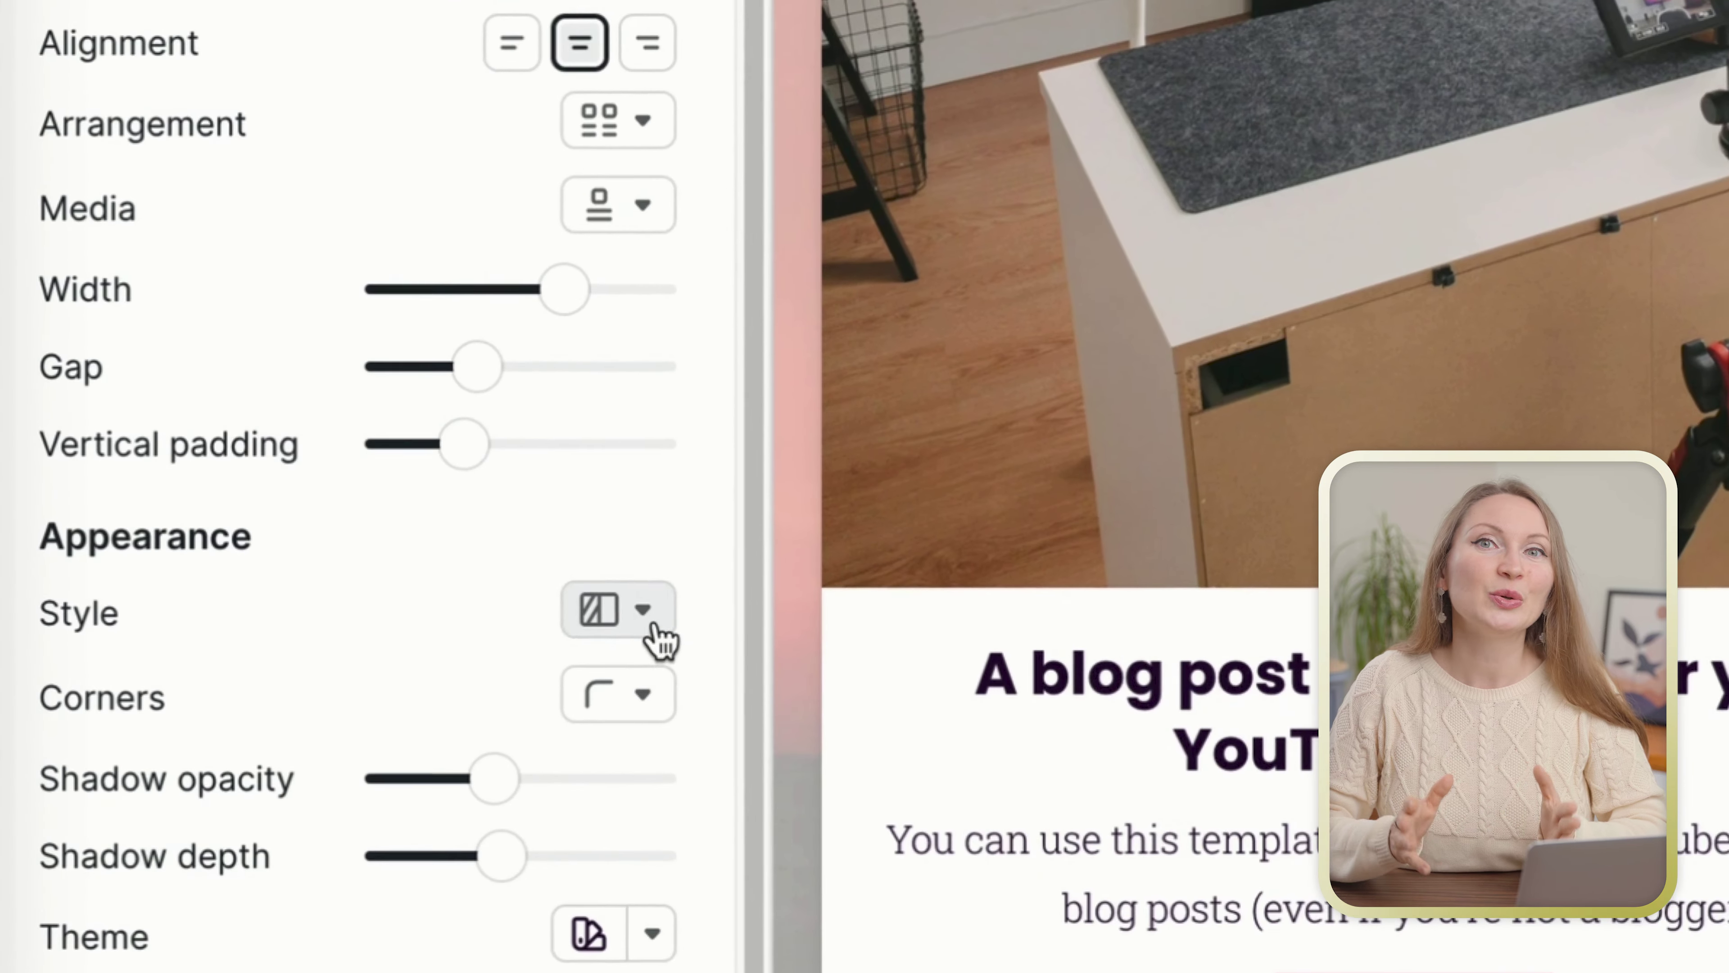
pyautogui.click(439, 730)
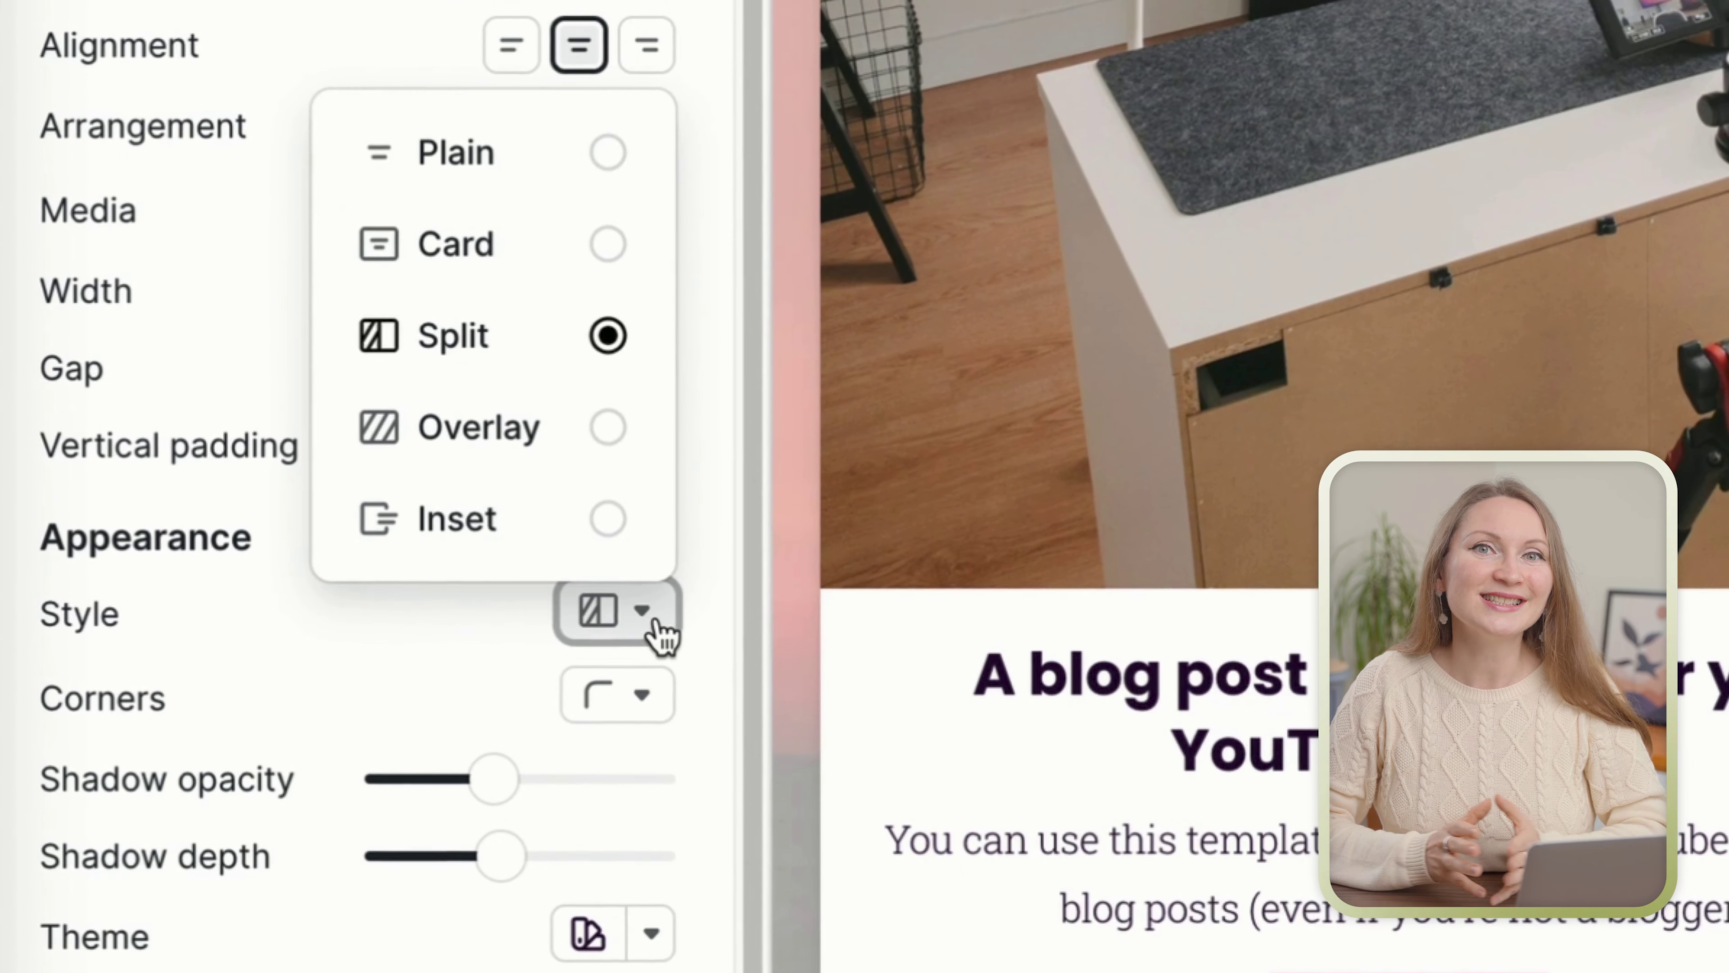
pyautogui.click(616, 519)
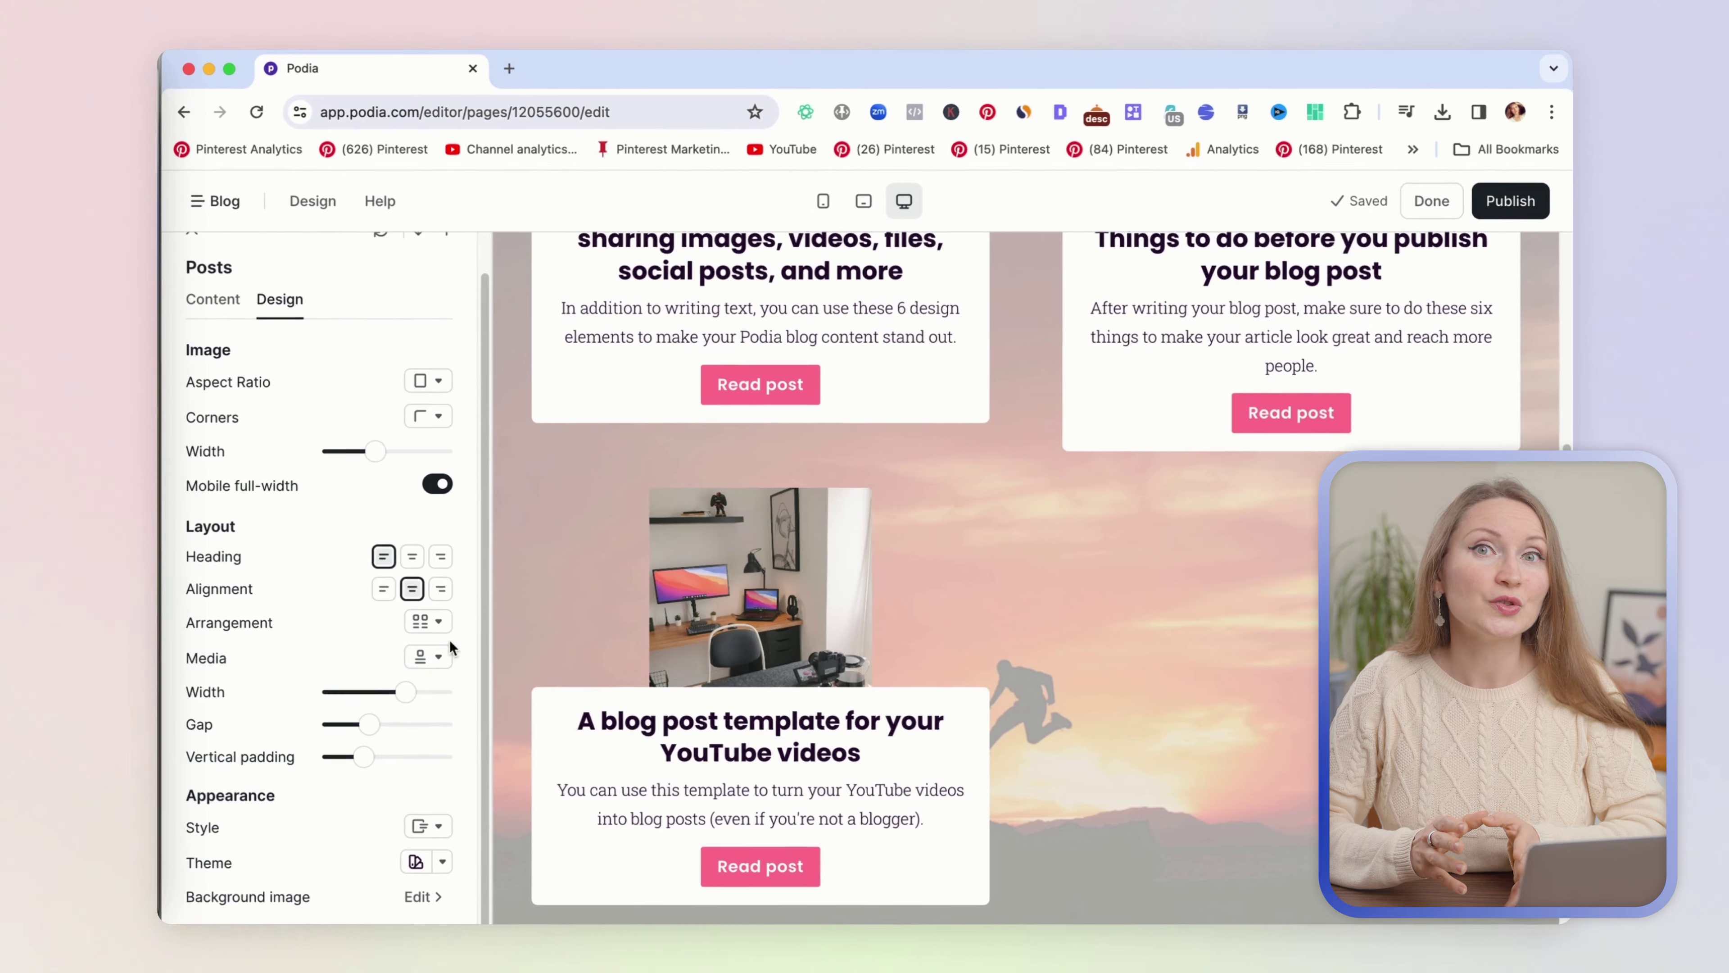
pyautogui.click(439, 828)
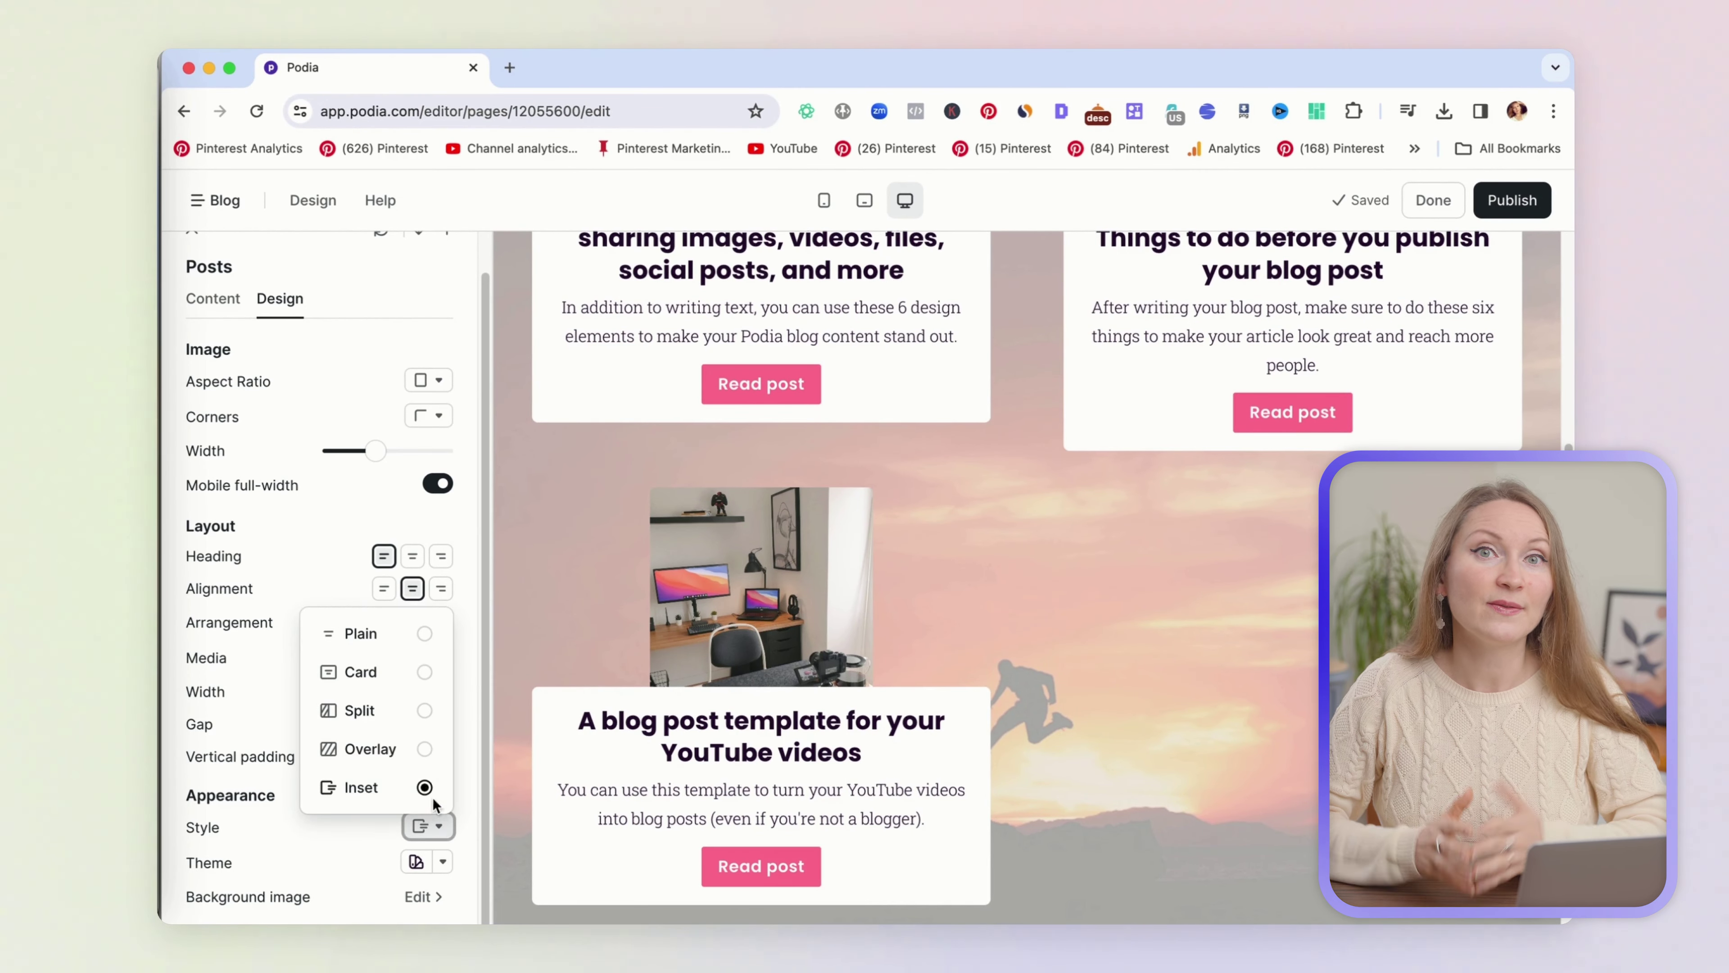
pyautogui.click(432, 748)
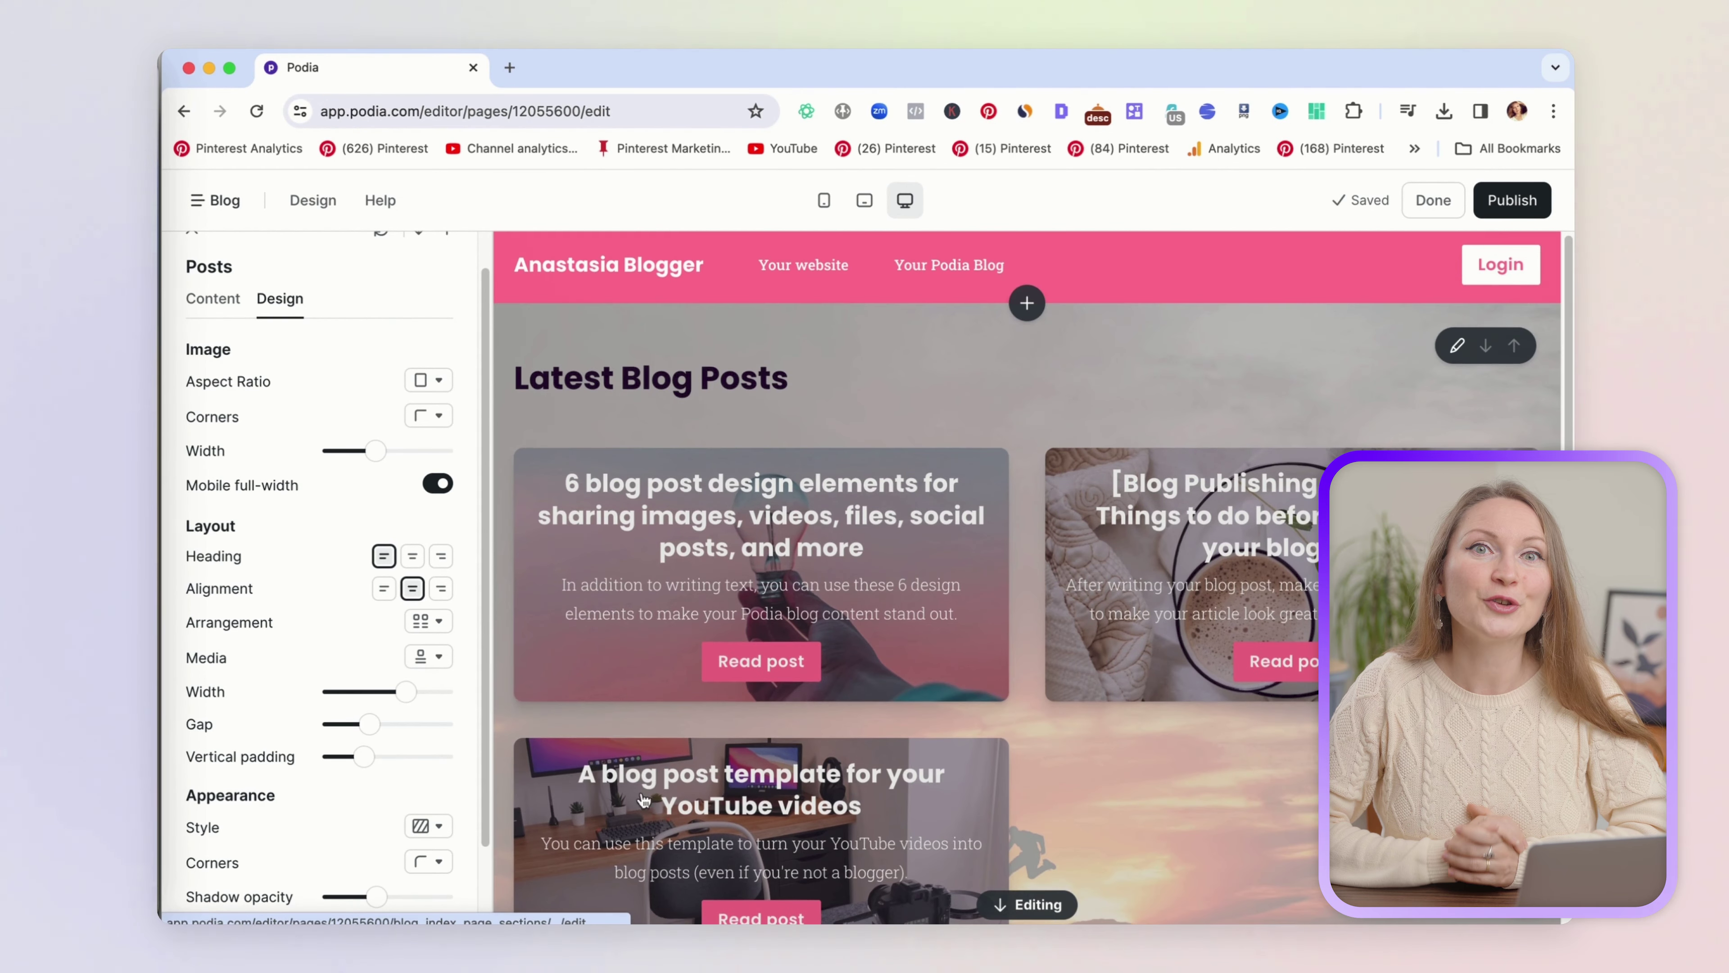
pyautogui.click(448, 830)
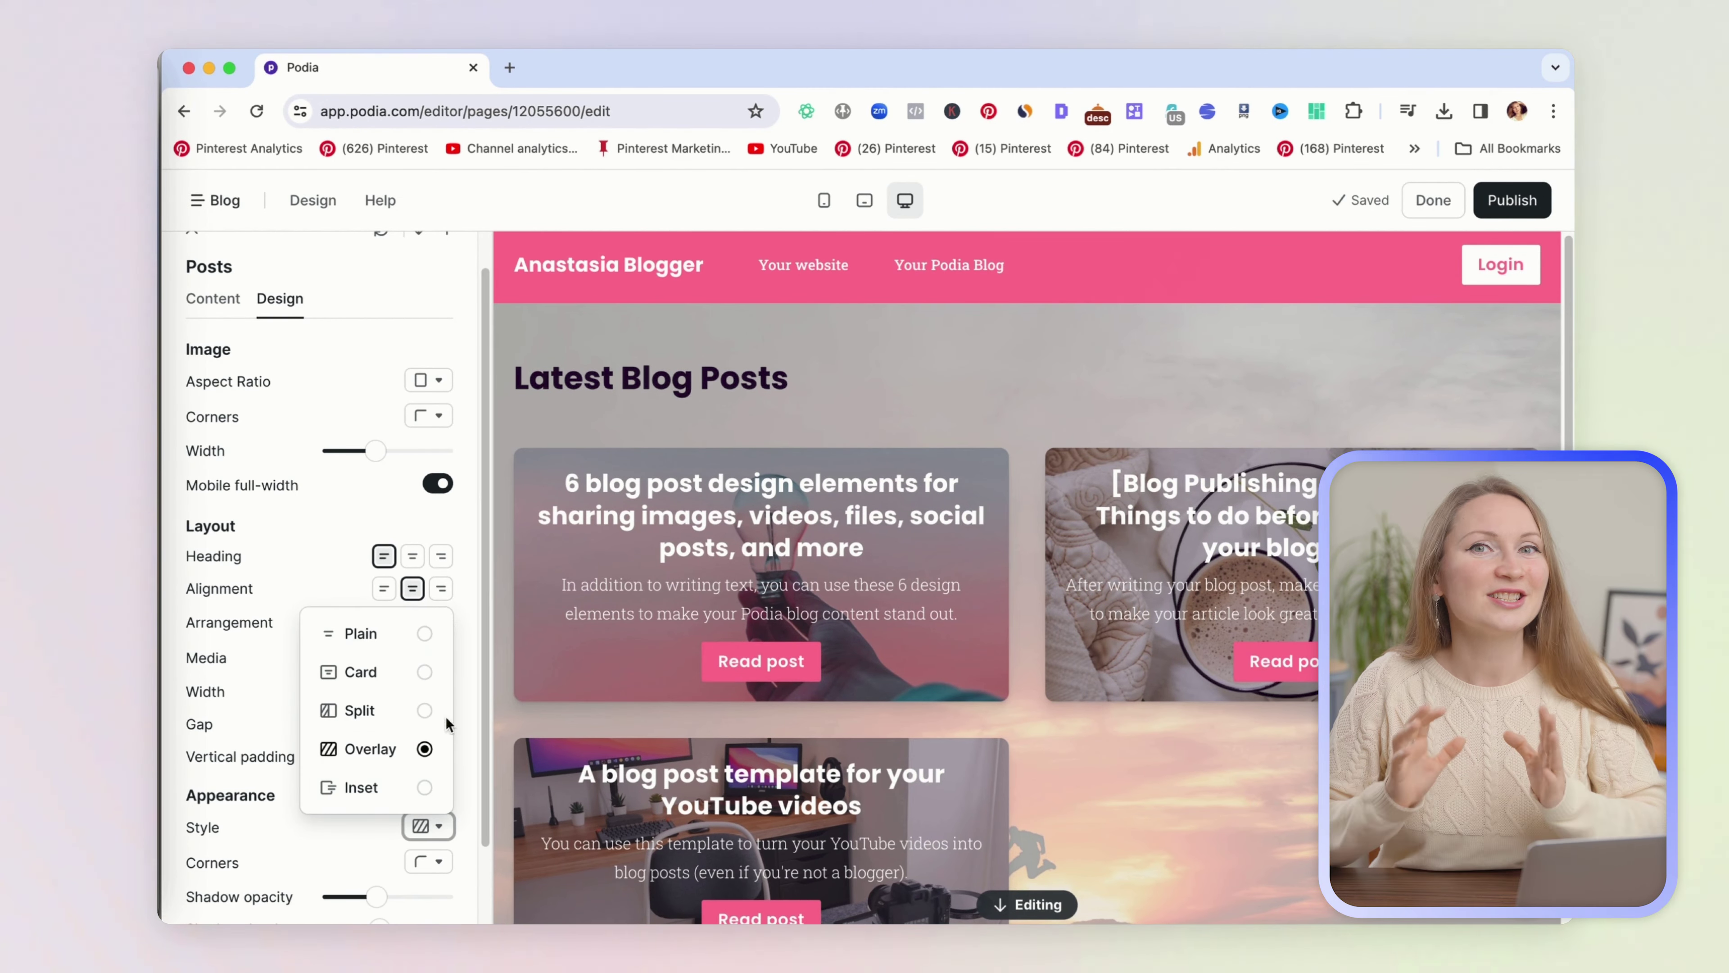
pyautogui.click(427, 711)
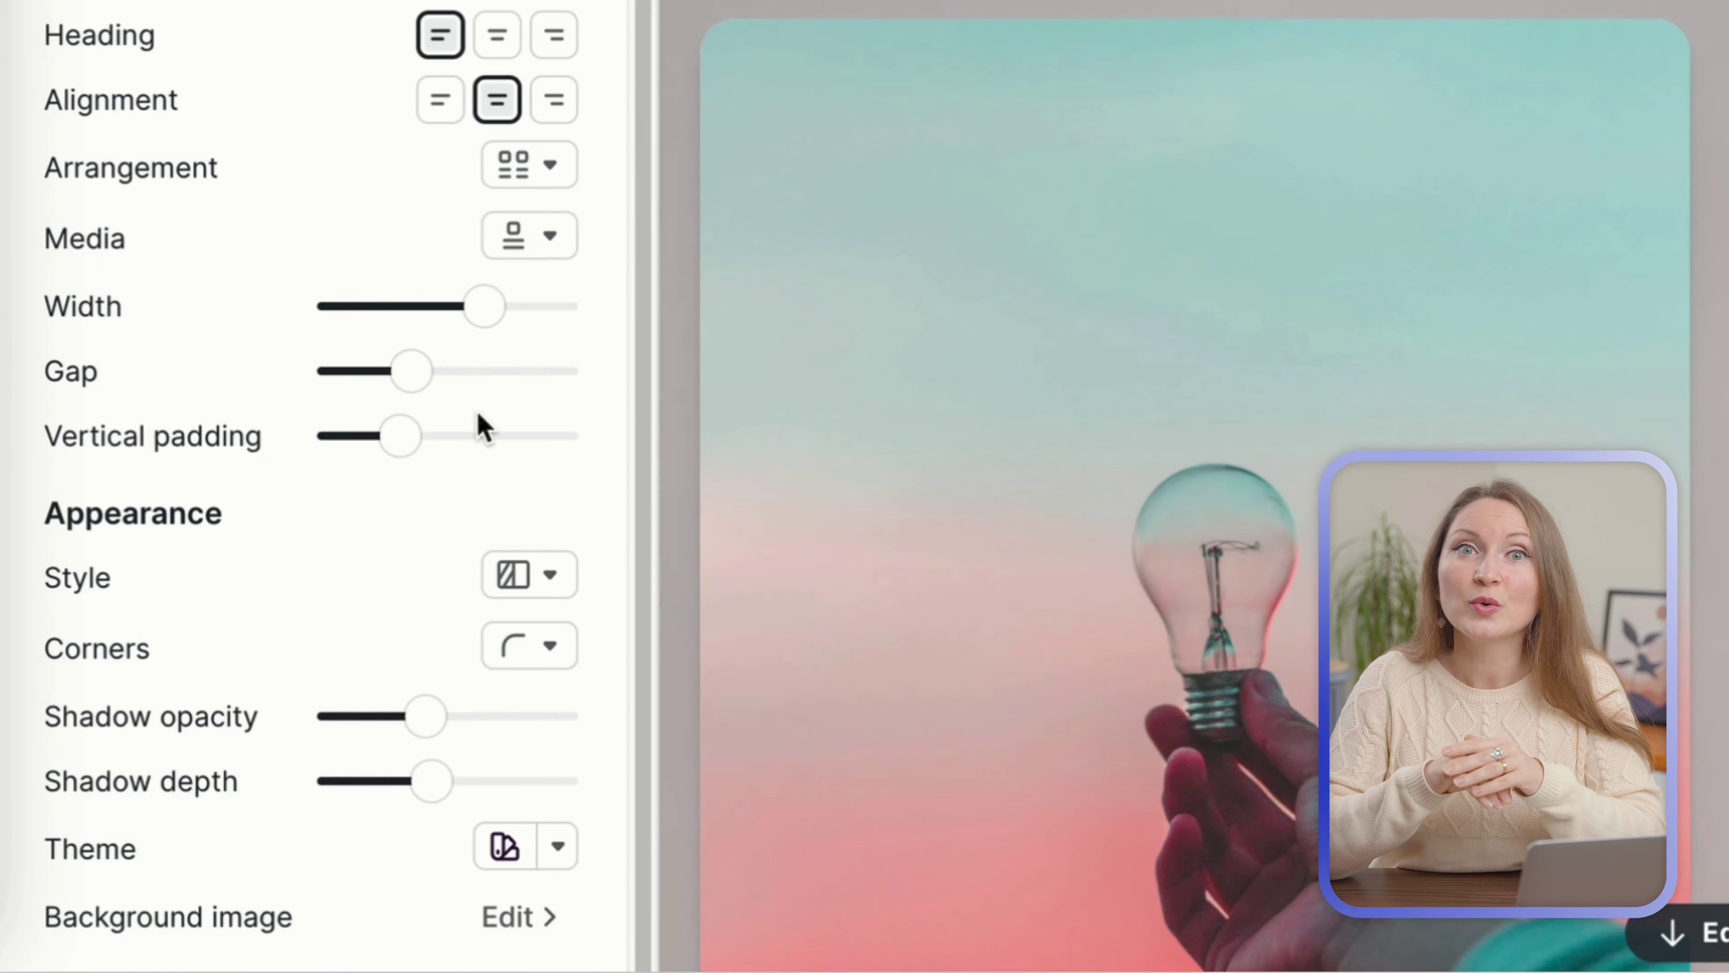
# Give the post cards medium-rounded corners.
pyautogui.click(535, 648)
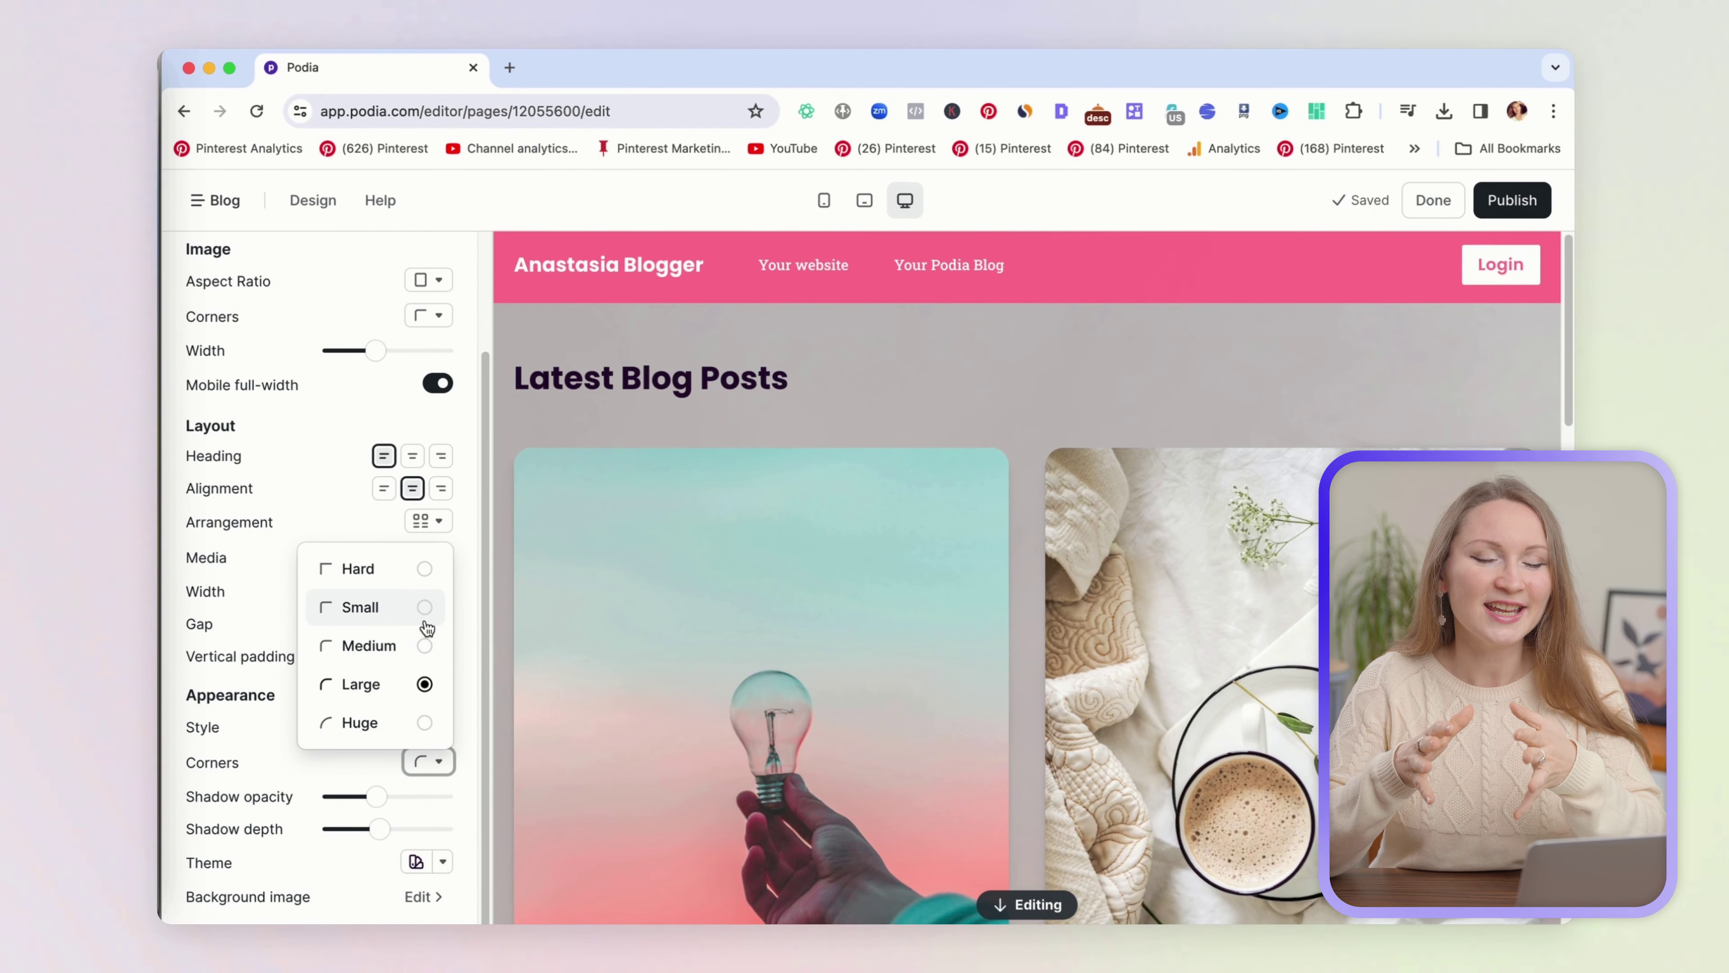
pyautogui.click(427, 645)
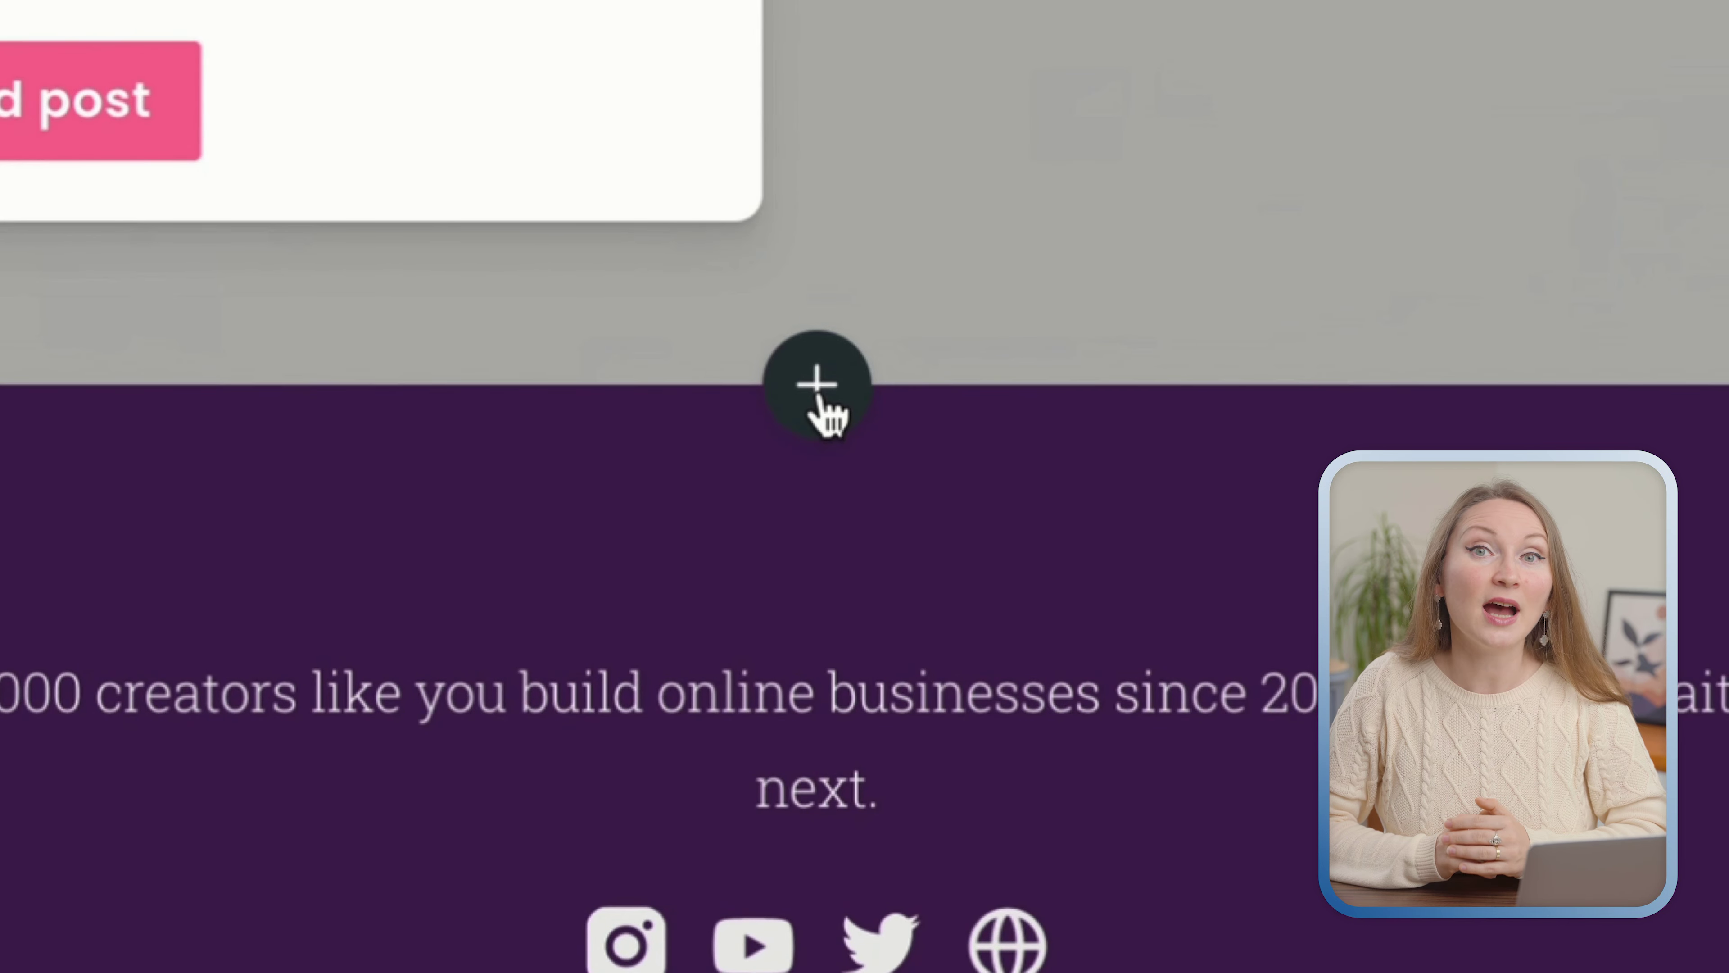
pyautogui.click(820, 397)
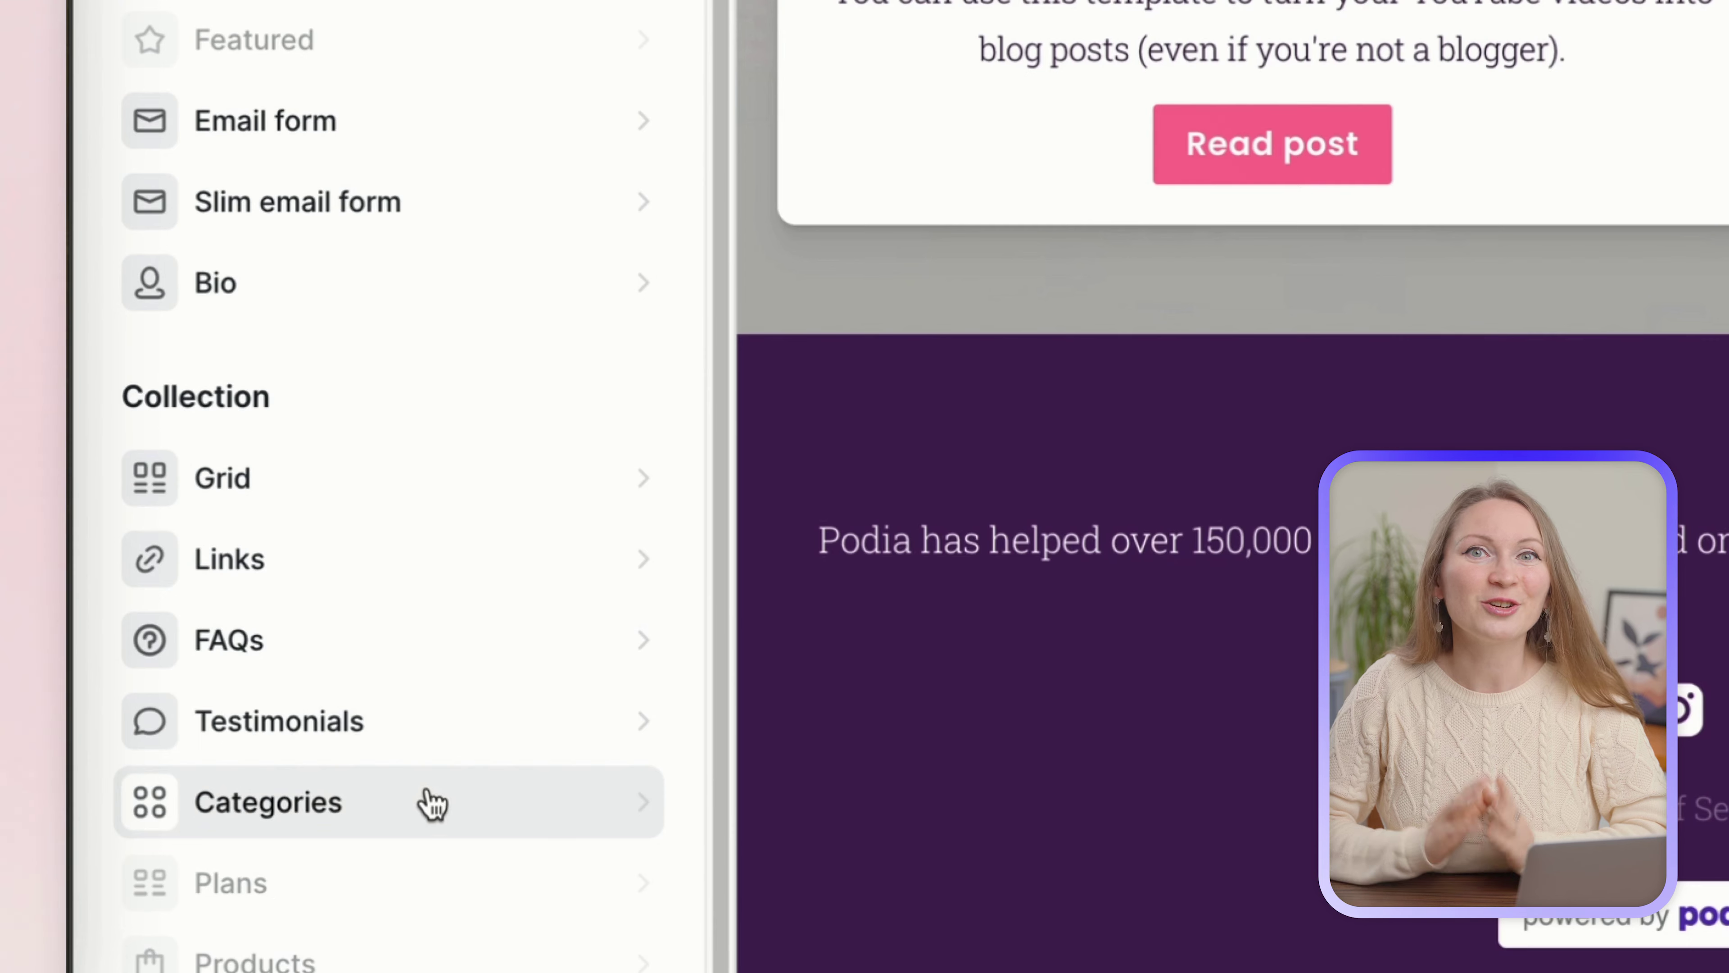
# Add a Text section below the posts, edit its body, then open the blog's ... options.
pyautogui.scroll(5, 485, 425)
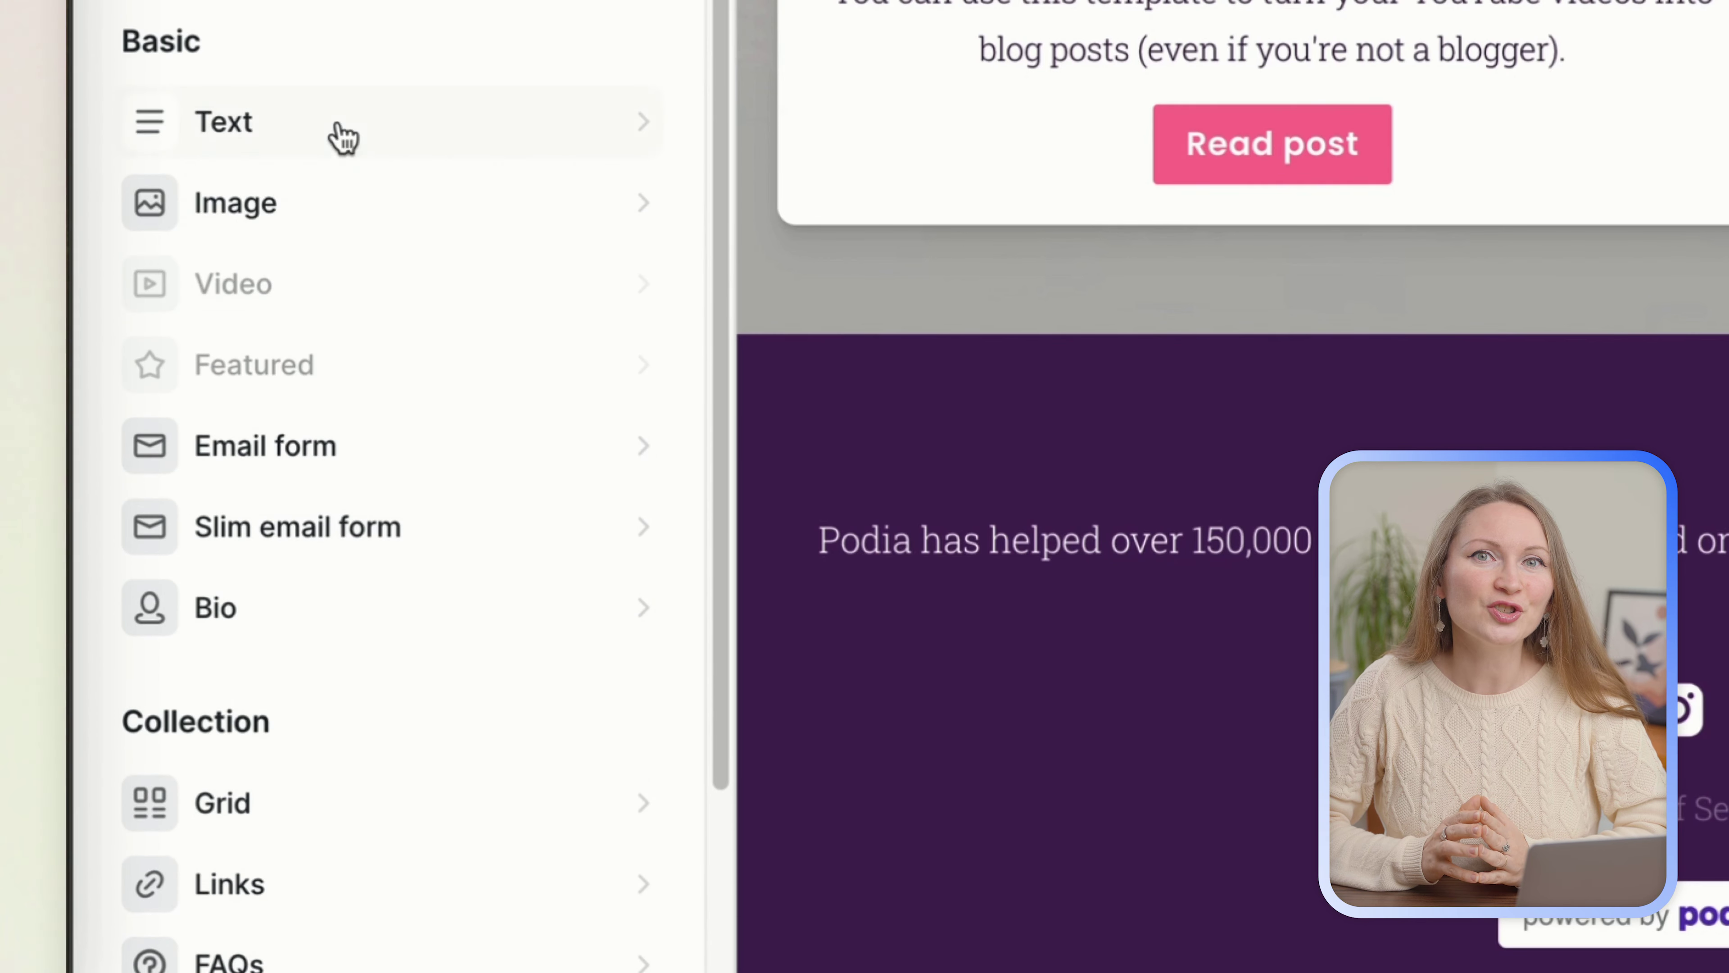
pyautogui.click(337, 129)
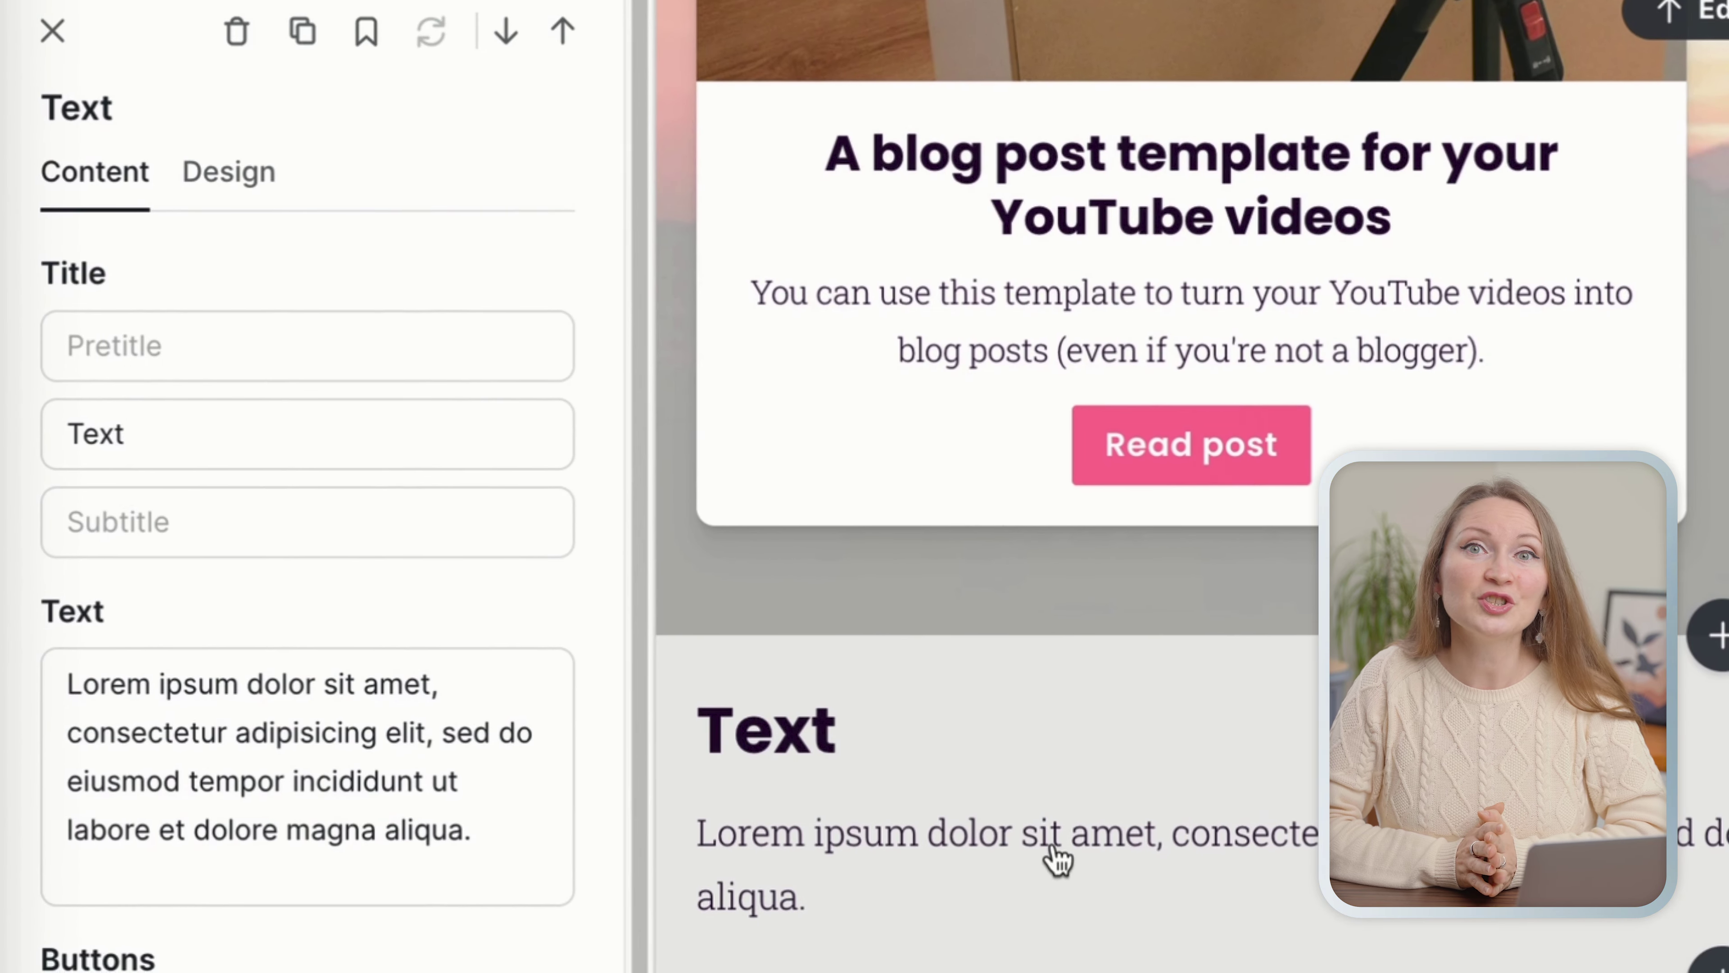
pyautogui.click(254, 777)
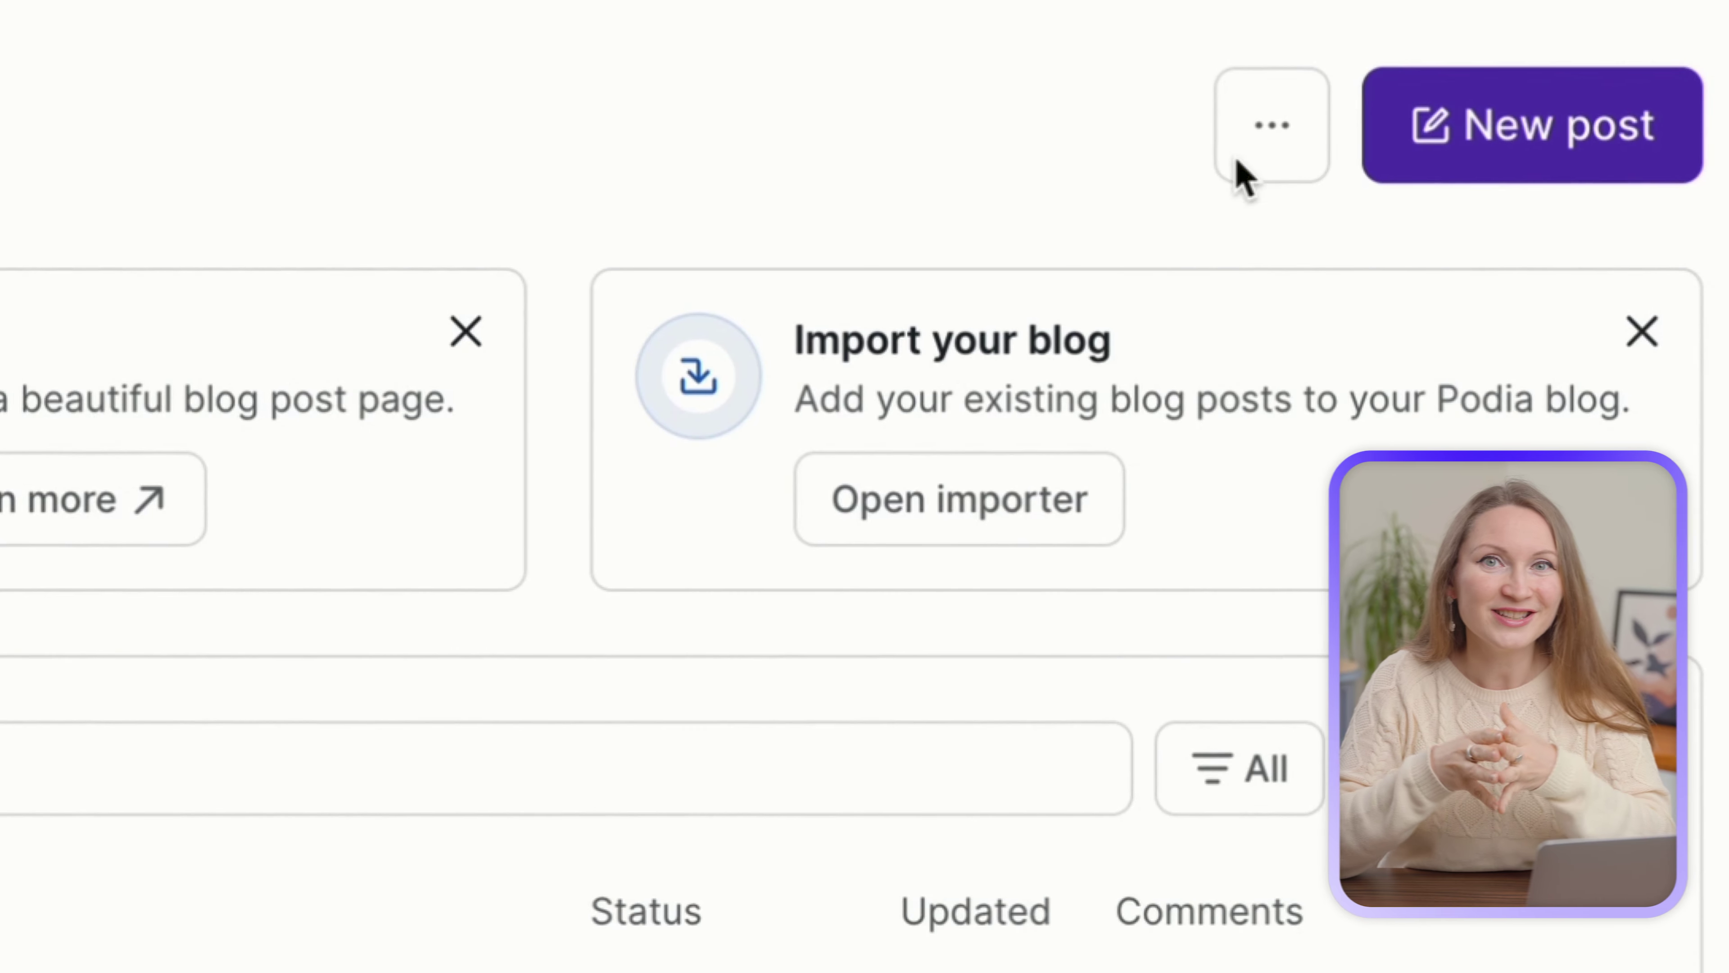
pyautogui.click(1253, 146)
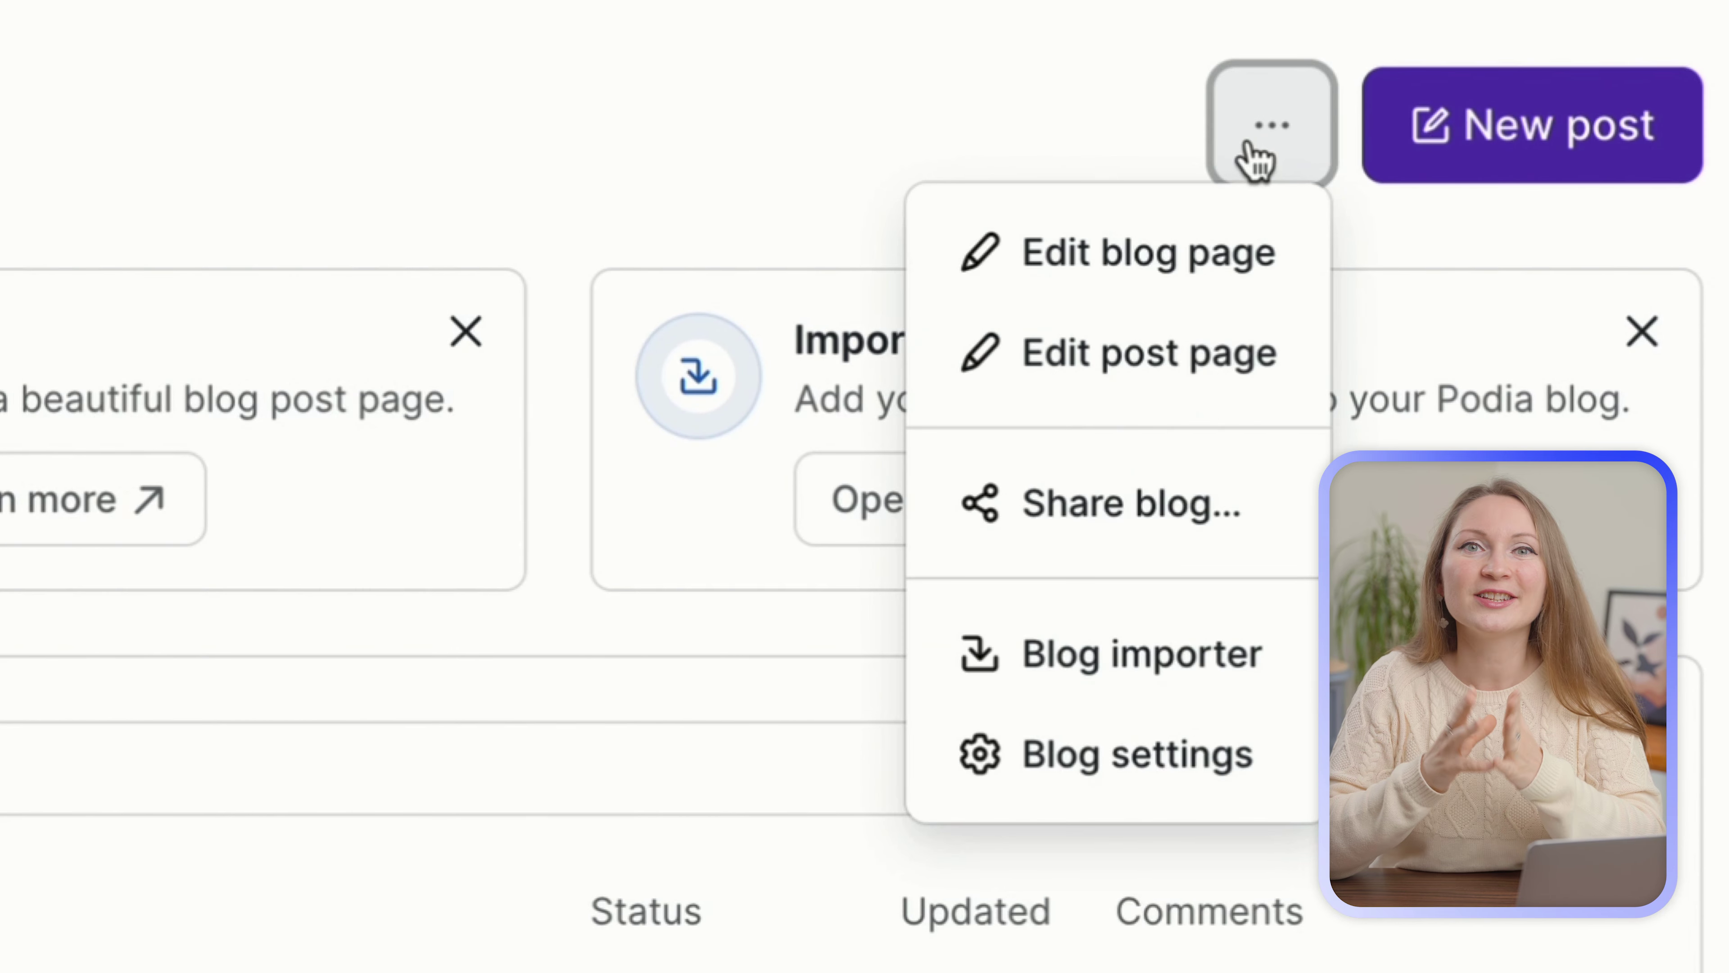
pyautogui.click(1171, 373)
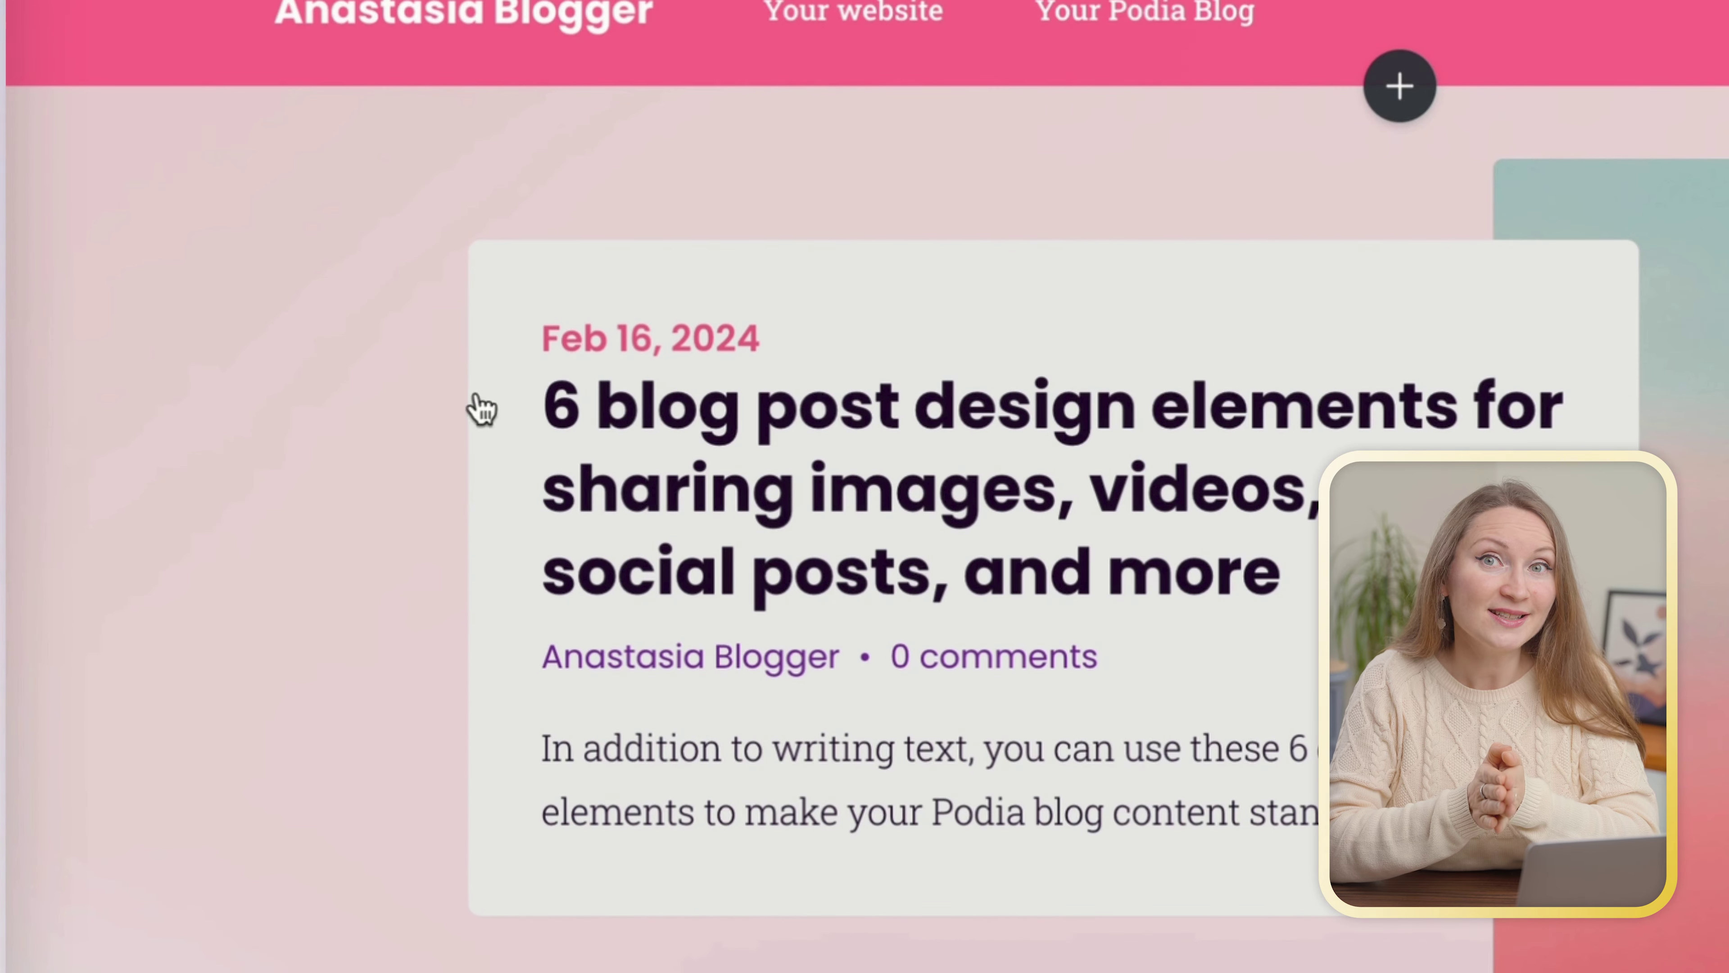
pyautogui.click(482, 408)
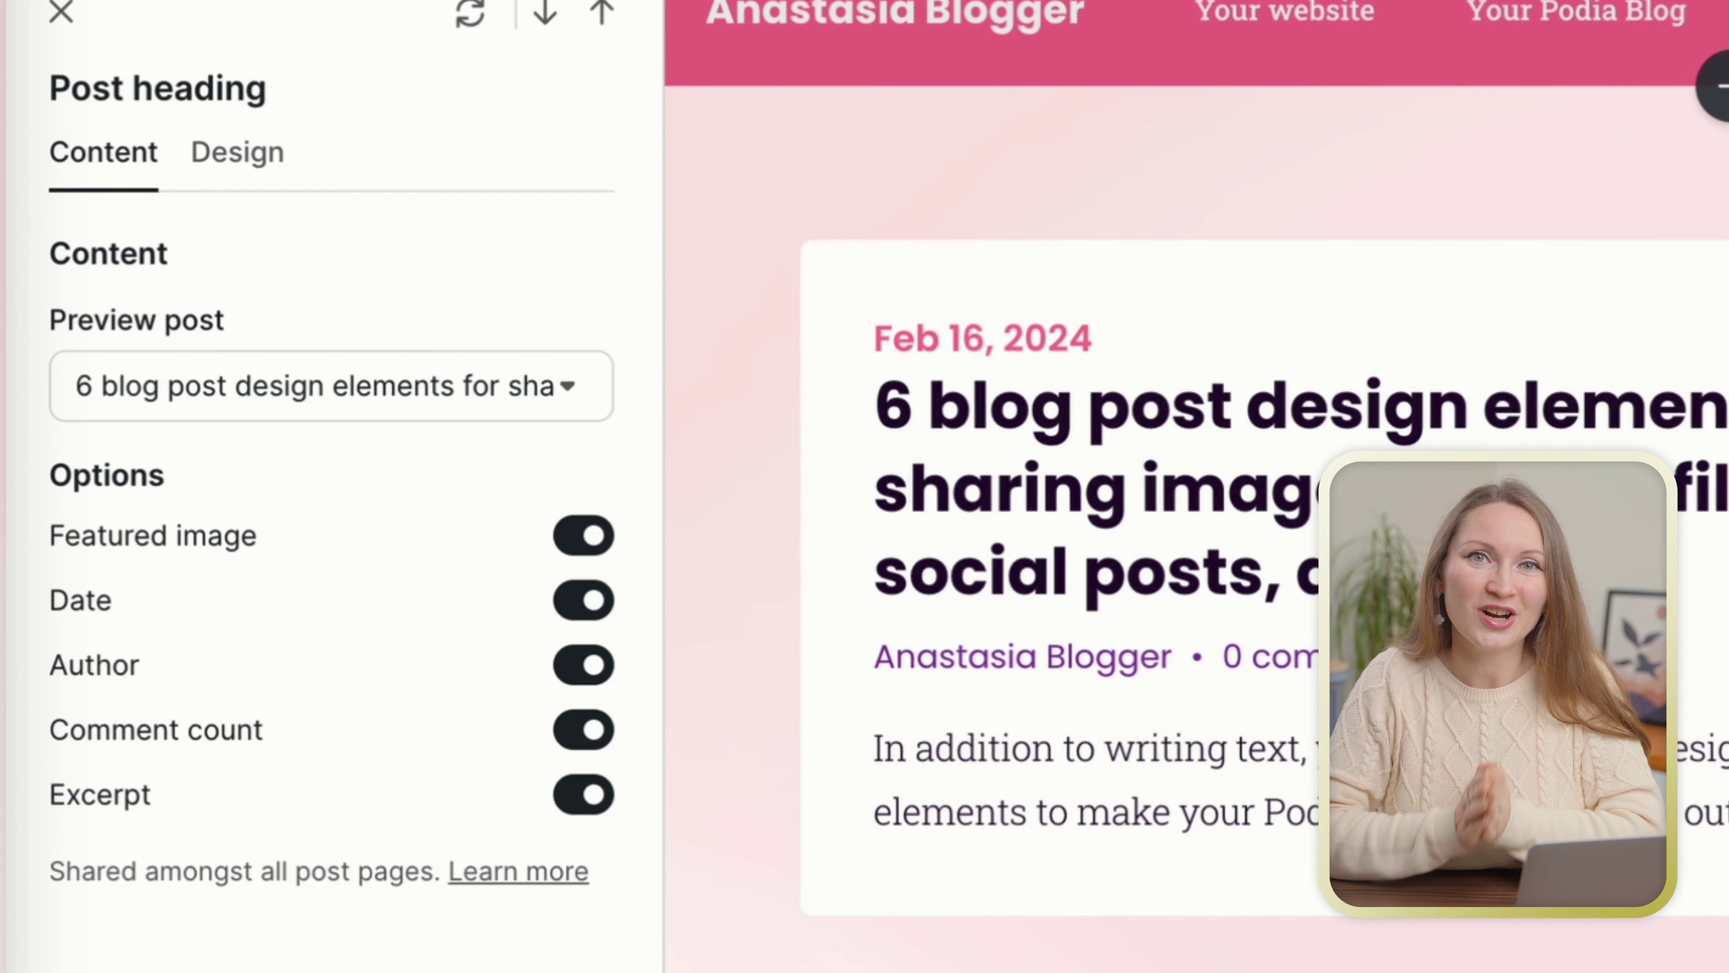
pyautogui.moveTo(1480, 433)
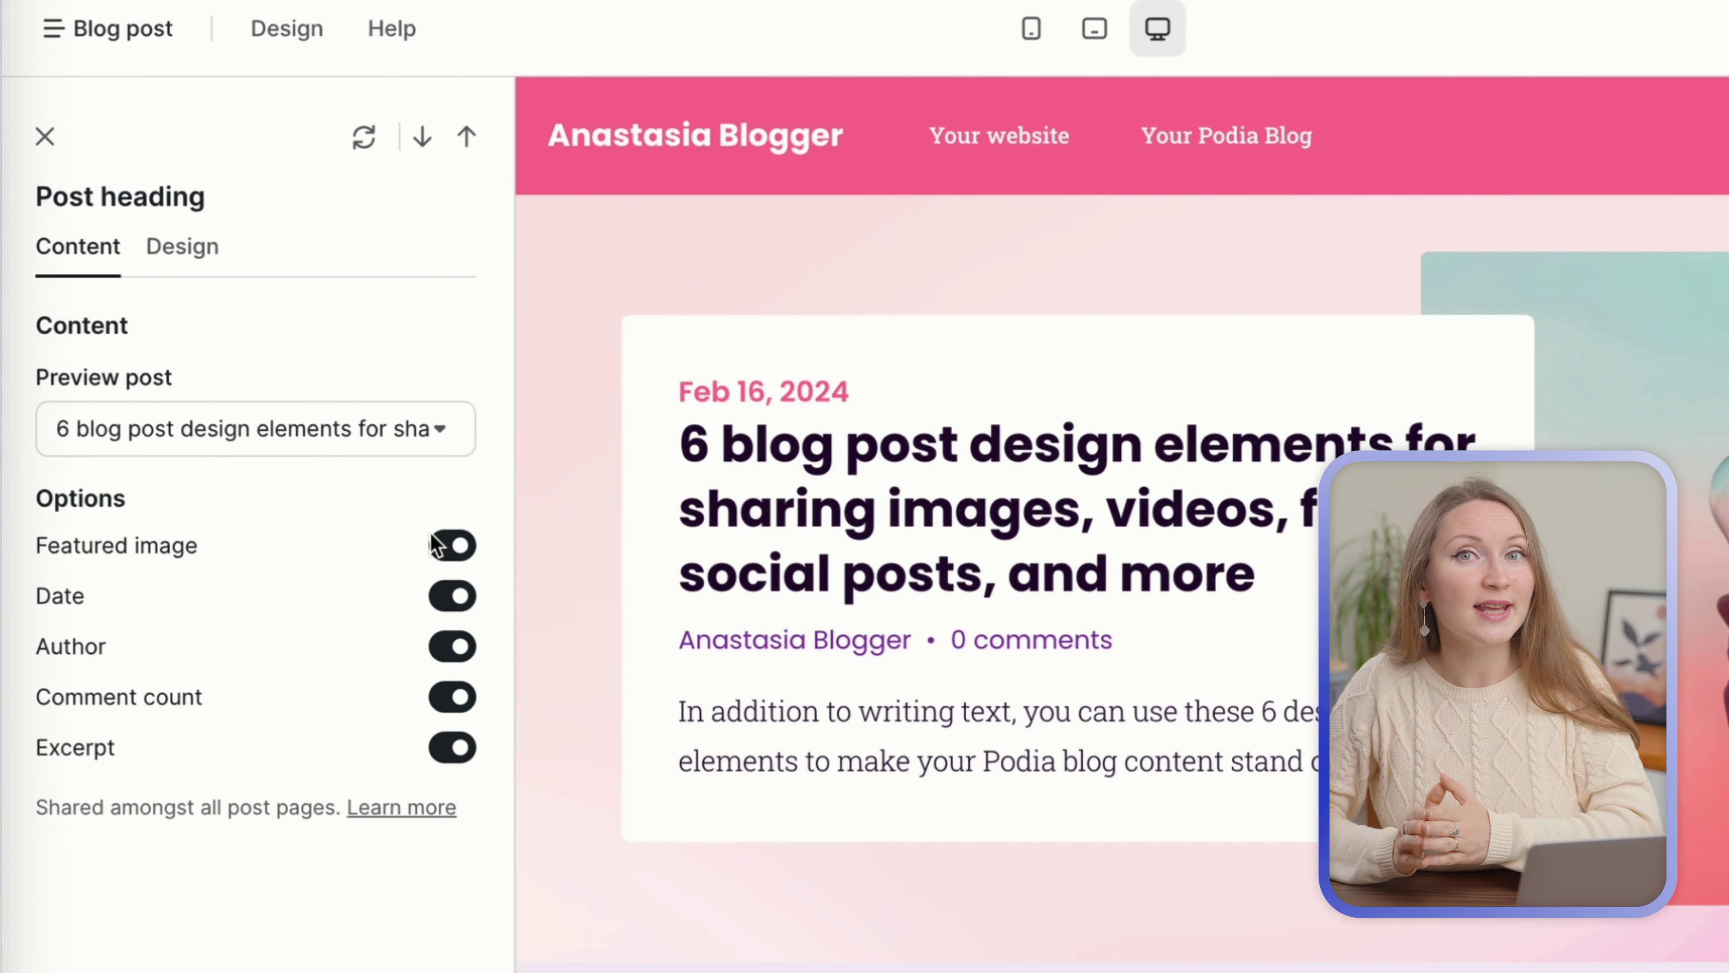
pyautogui.click(449, 545)
pyautogui.click(448, 551)
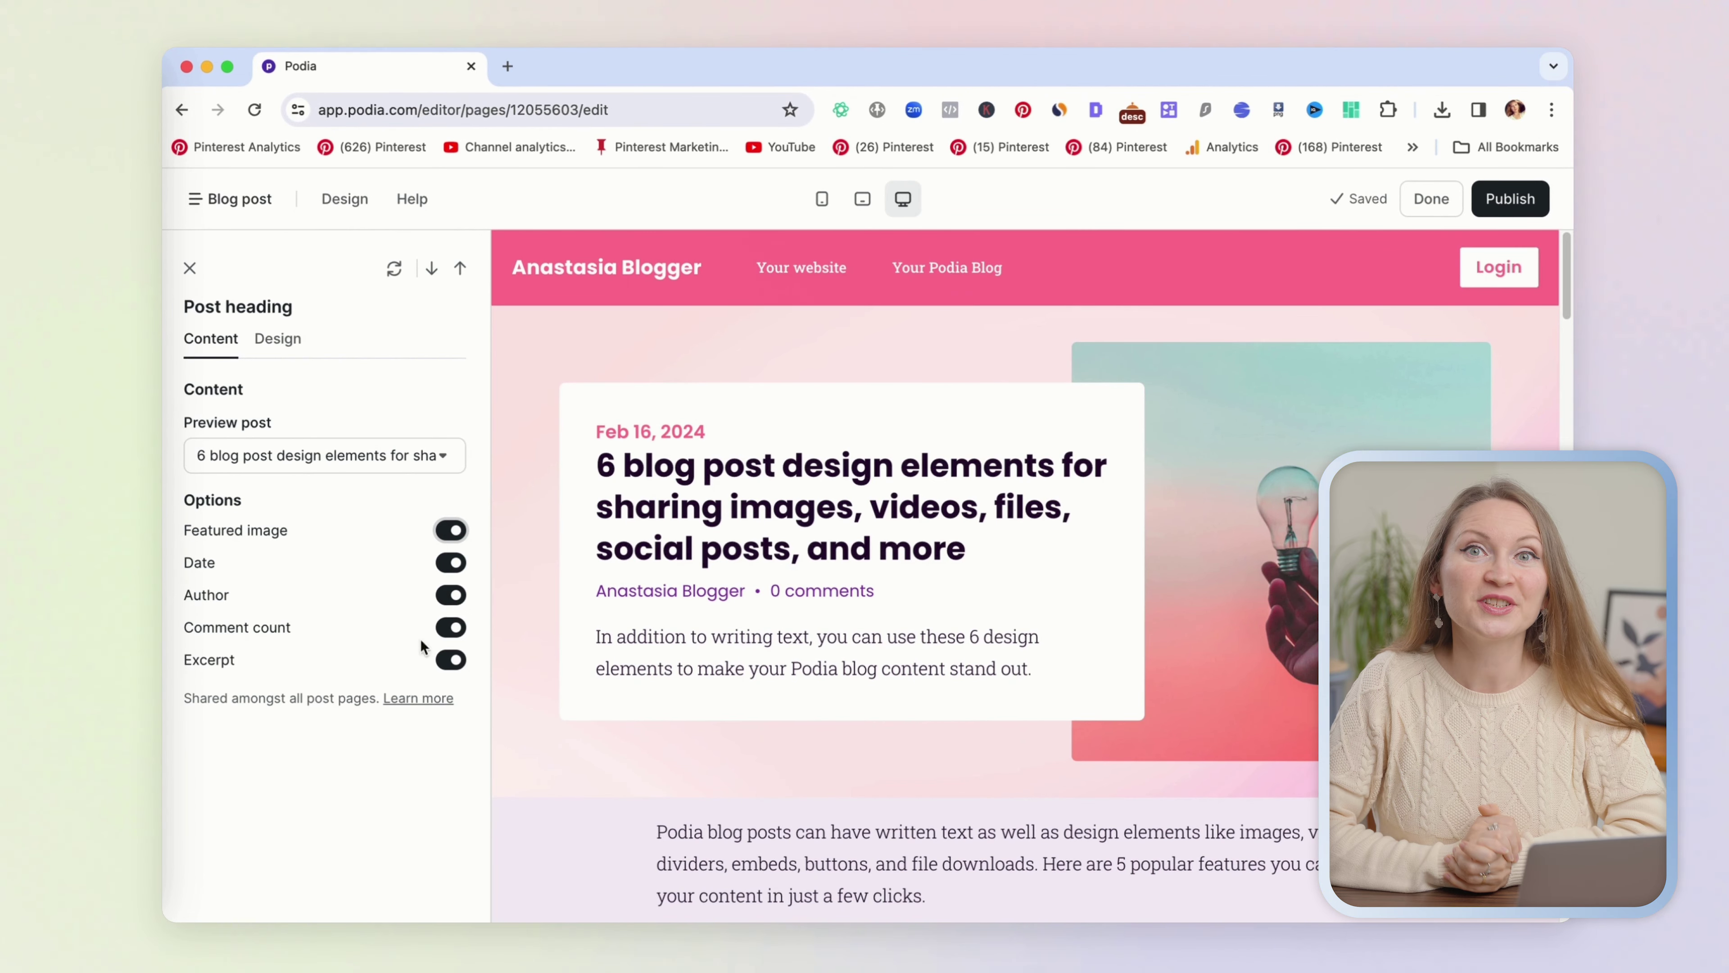
pyautogui.click(449, 660)
pyautogui.click(449, 660)
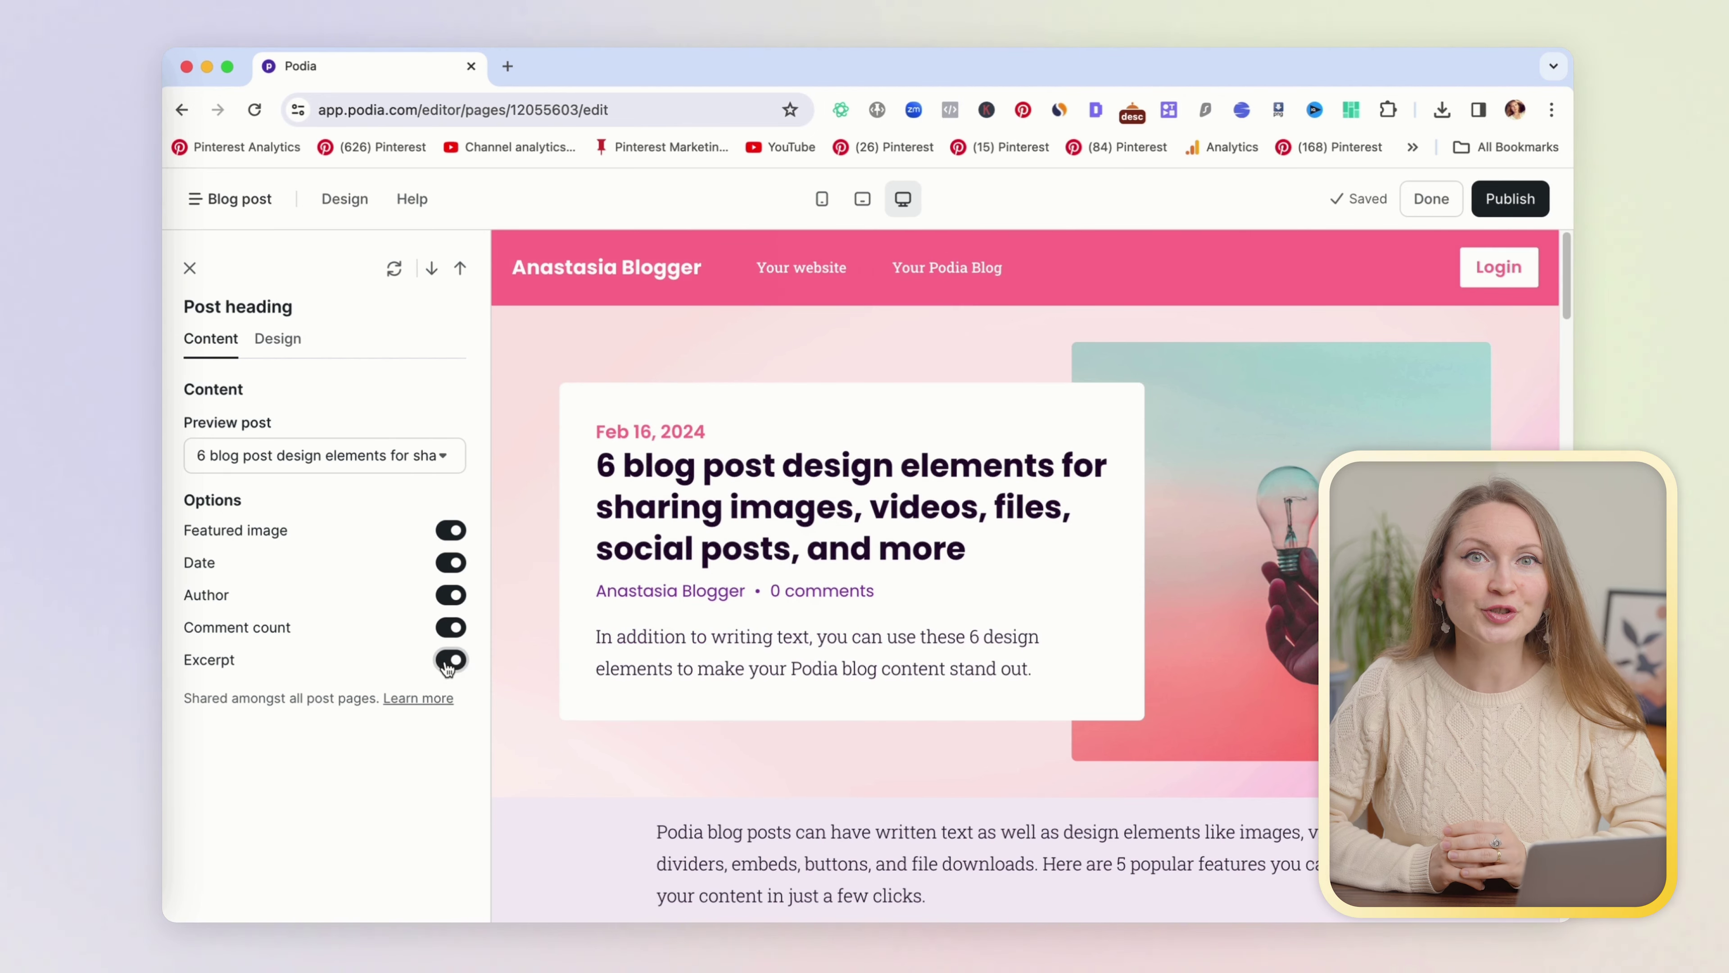
pyautogui.scroll(-10, 544, 654)
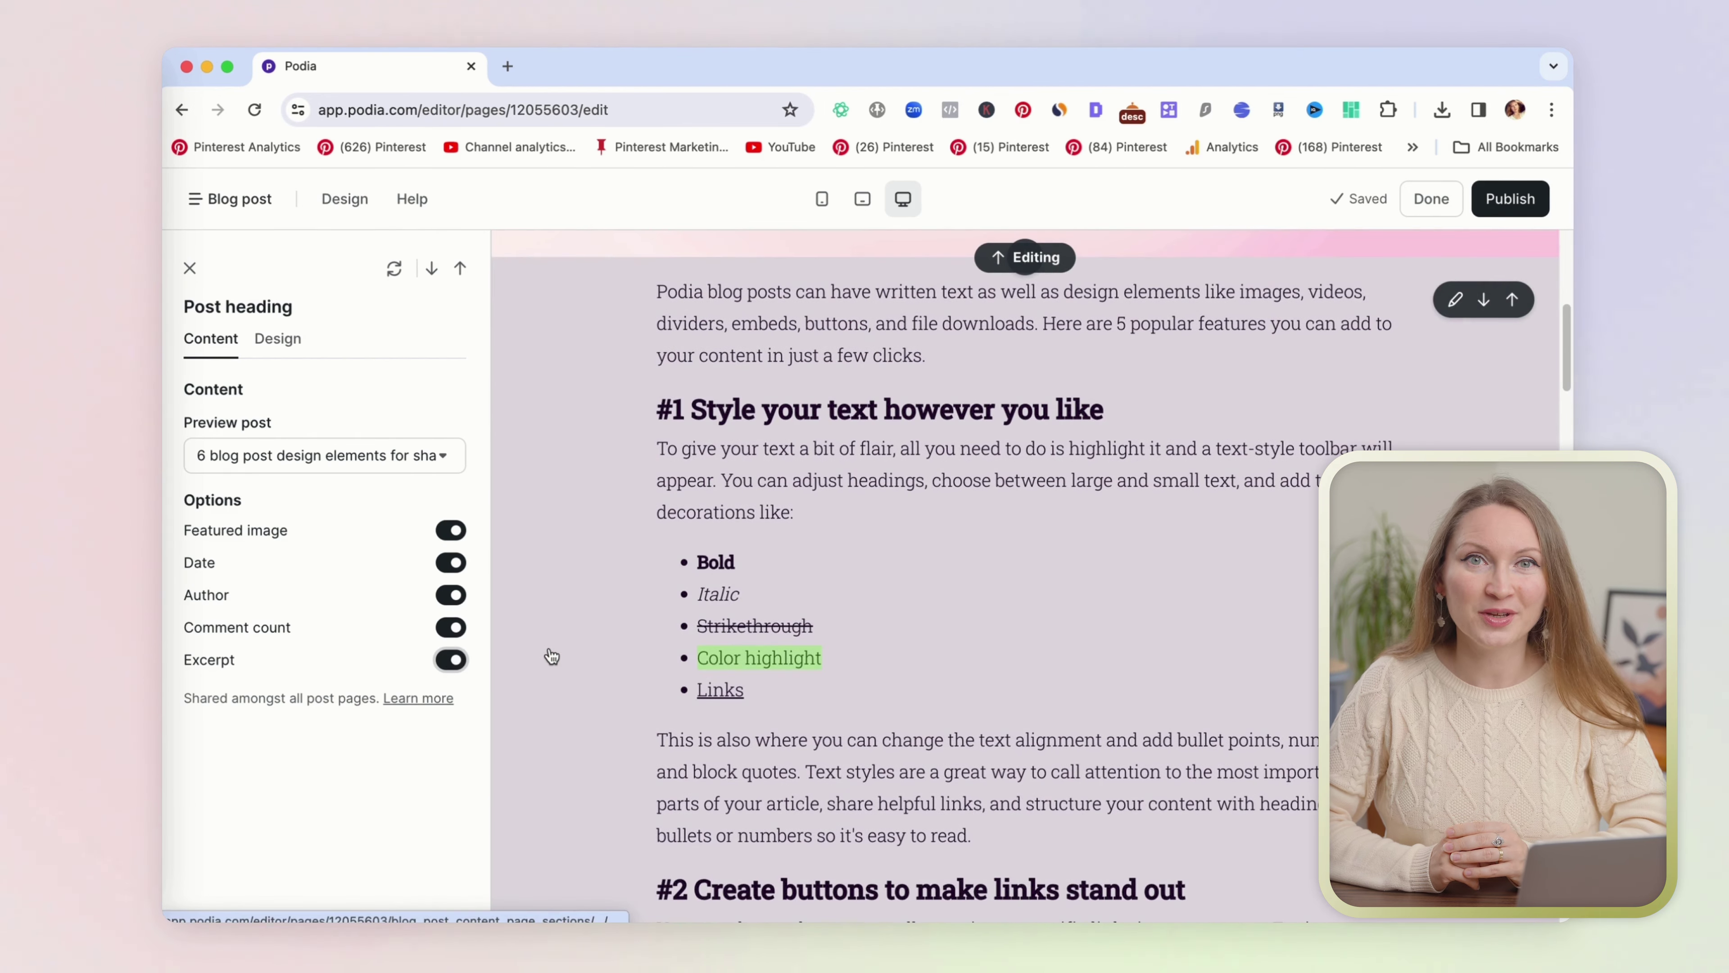
pyautogui.scroll(-15, 552, 656)
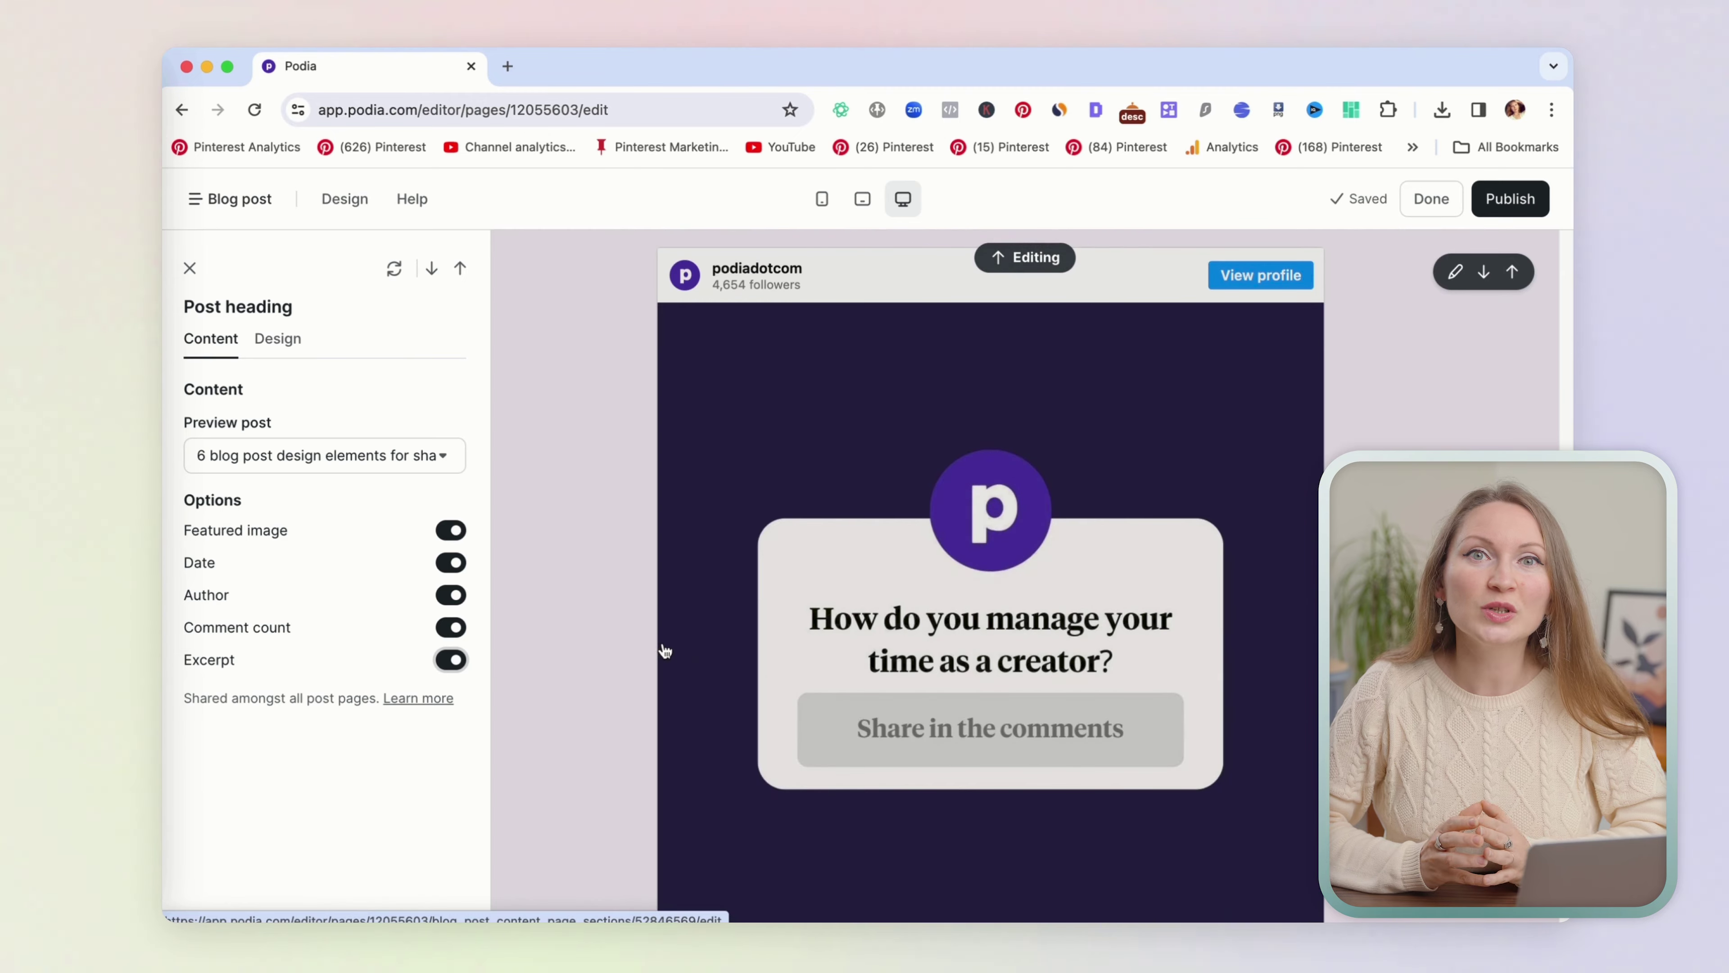
pyautogui.scroll(-12, 677, 649)
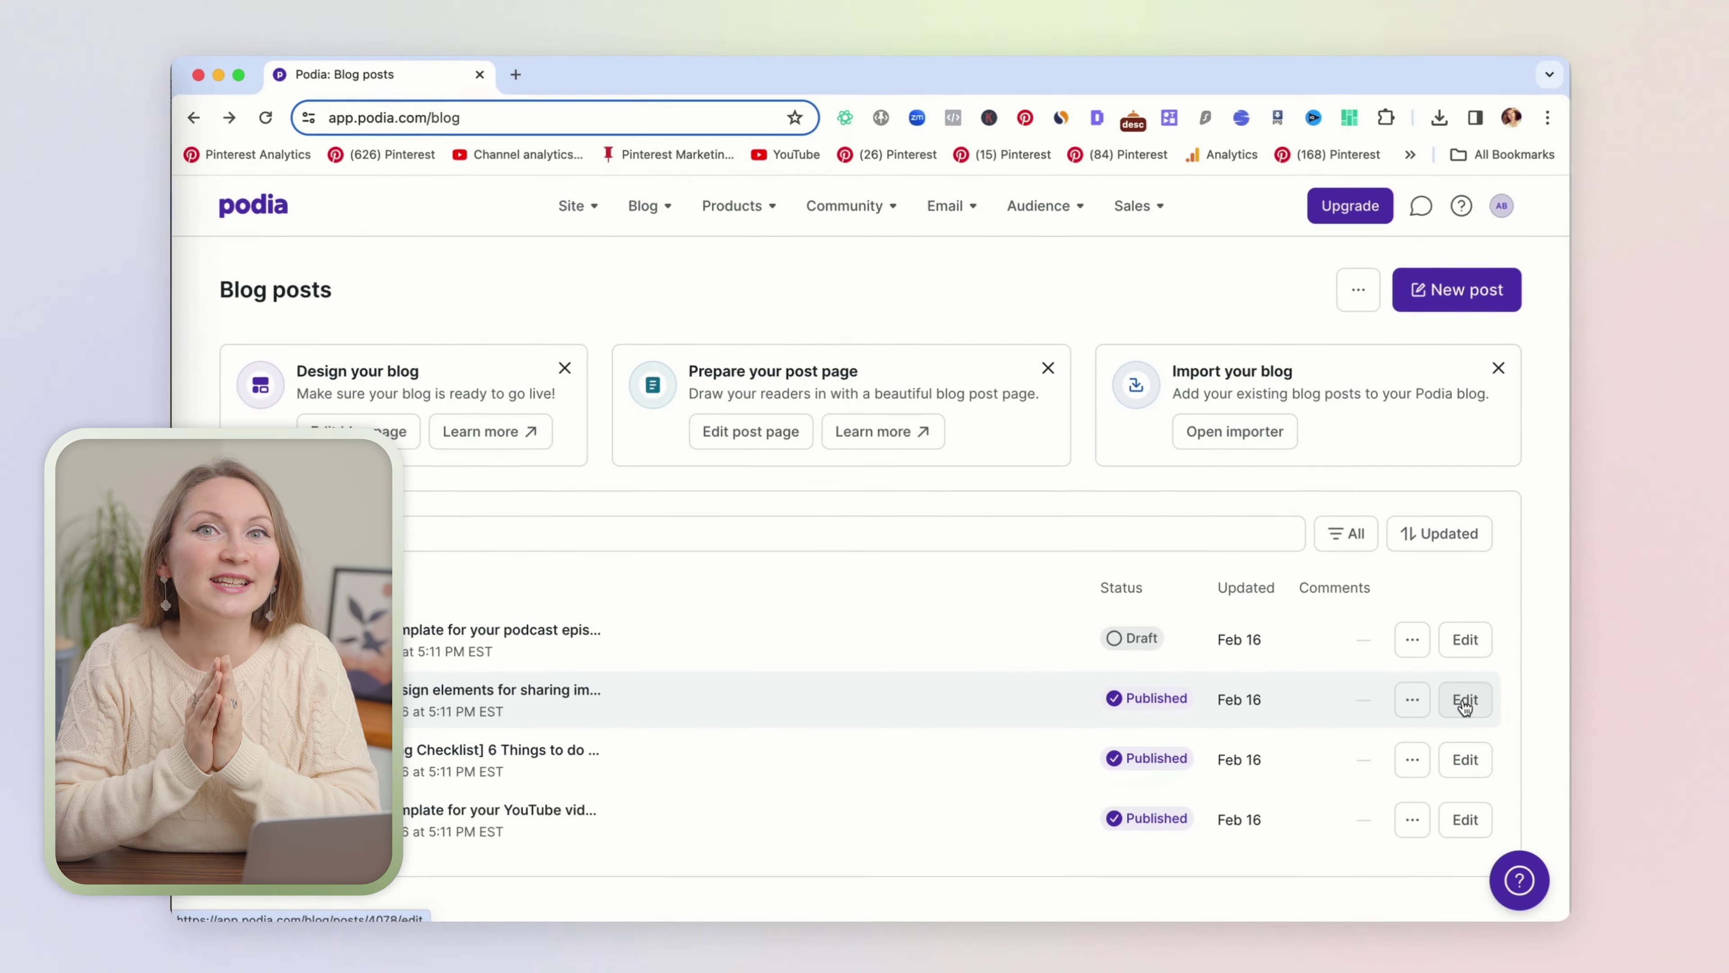
pyautogui.click(1495, 741)
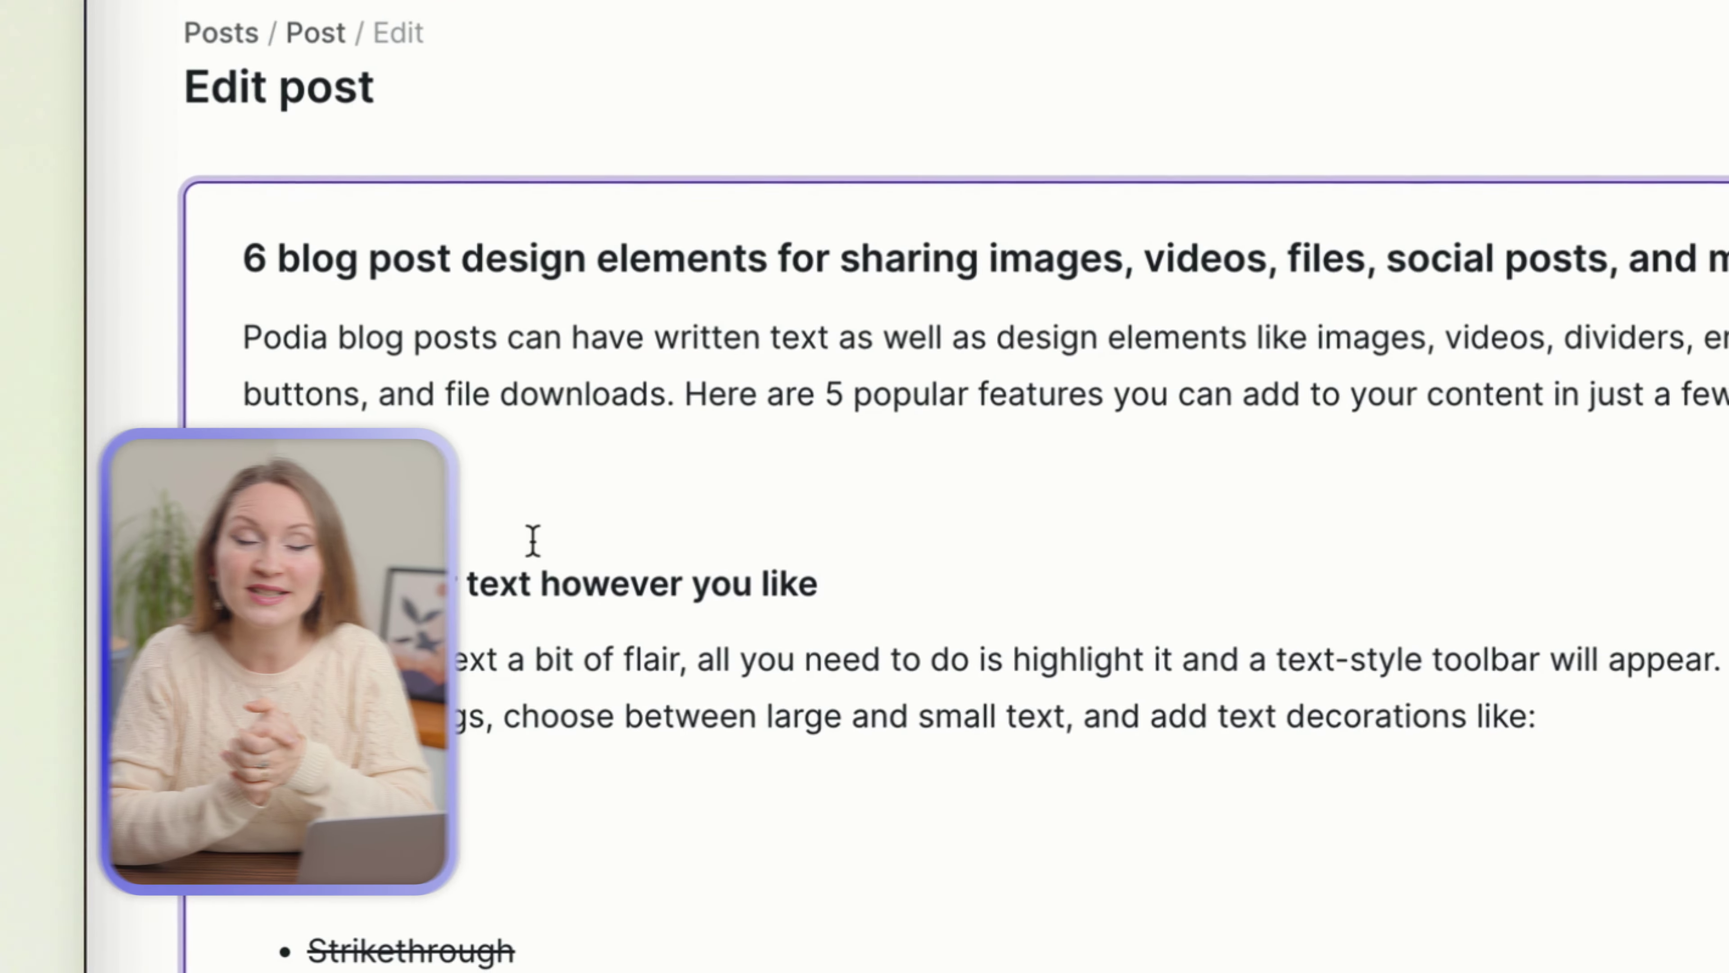
# Select the '#1 Style your text' heading and check its heading level choices.
pyautogui.scroll(-1, 476, 543)
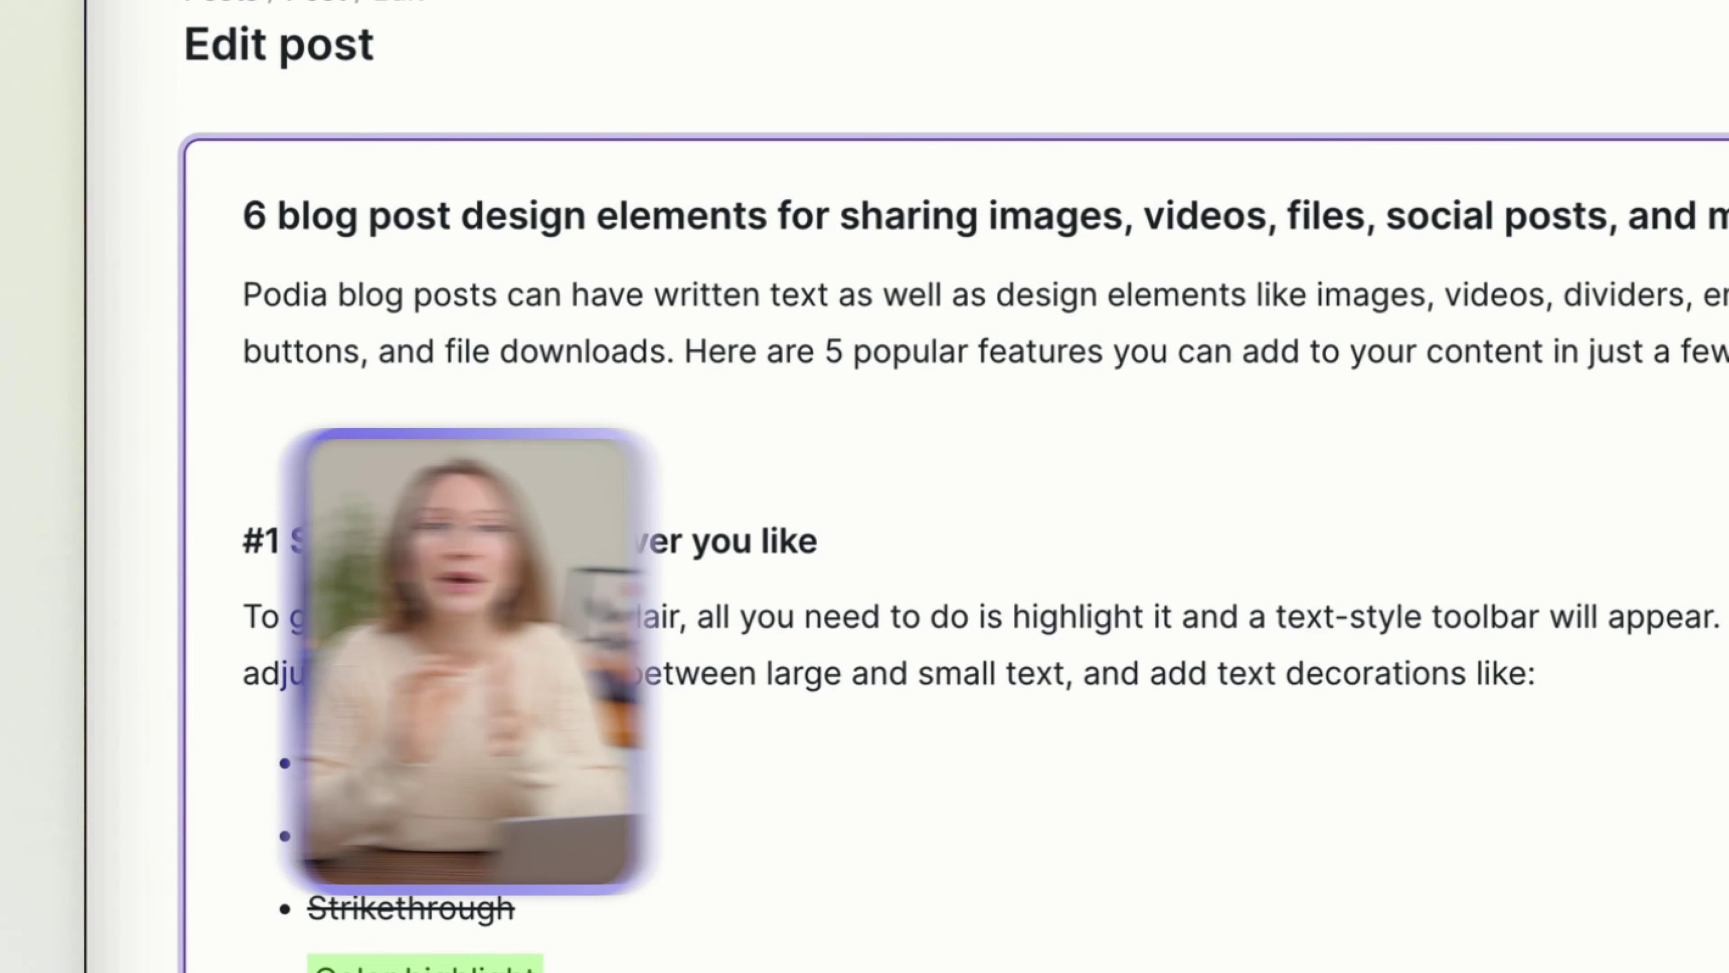
pyautogui.tripleClick(400, 540)
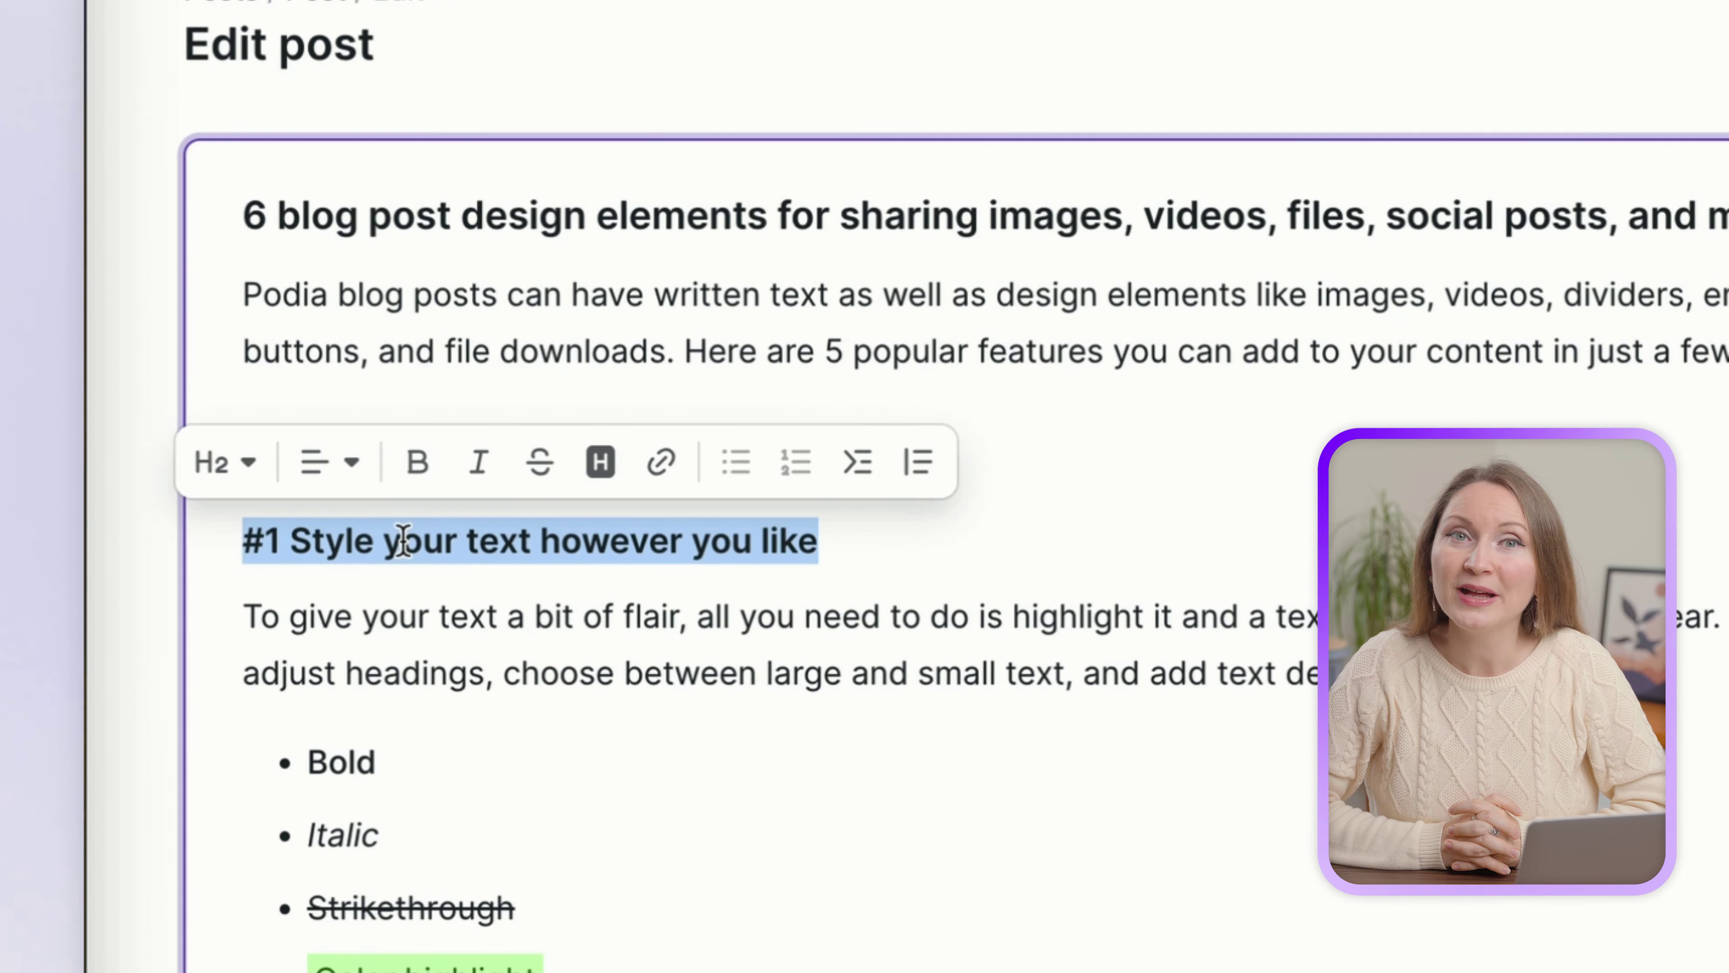
pyautogui.click(247, 470)
pyautogui.click(714, 672)
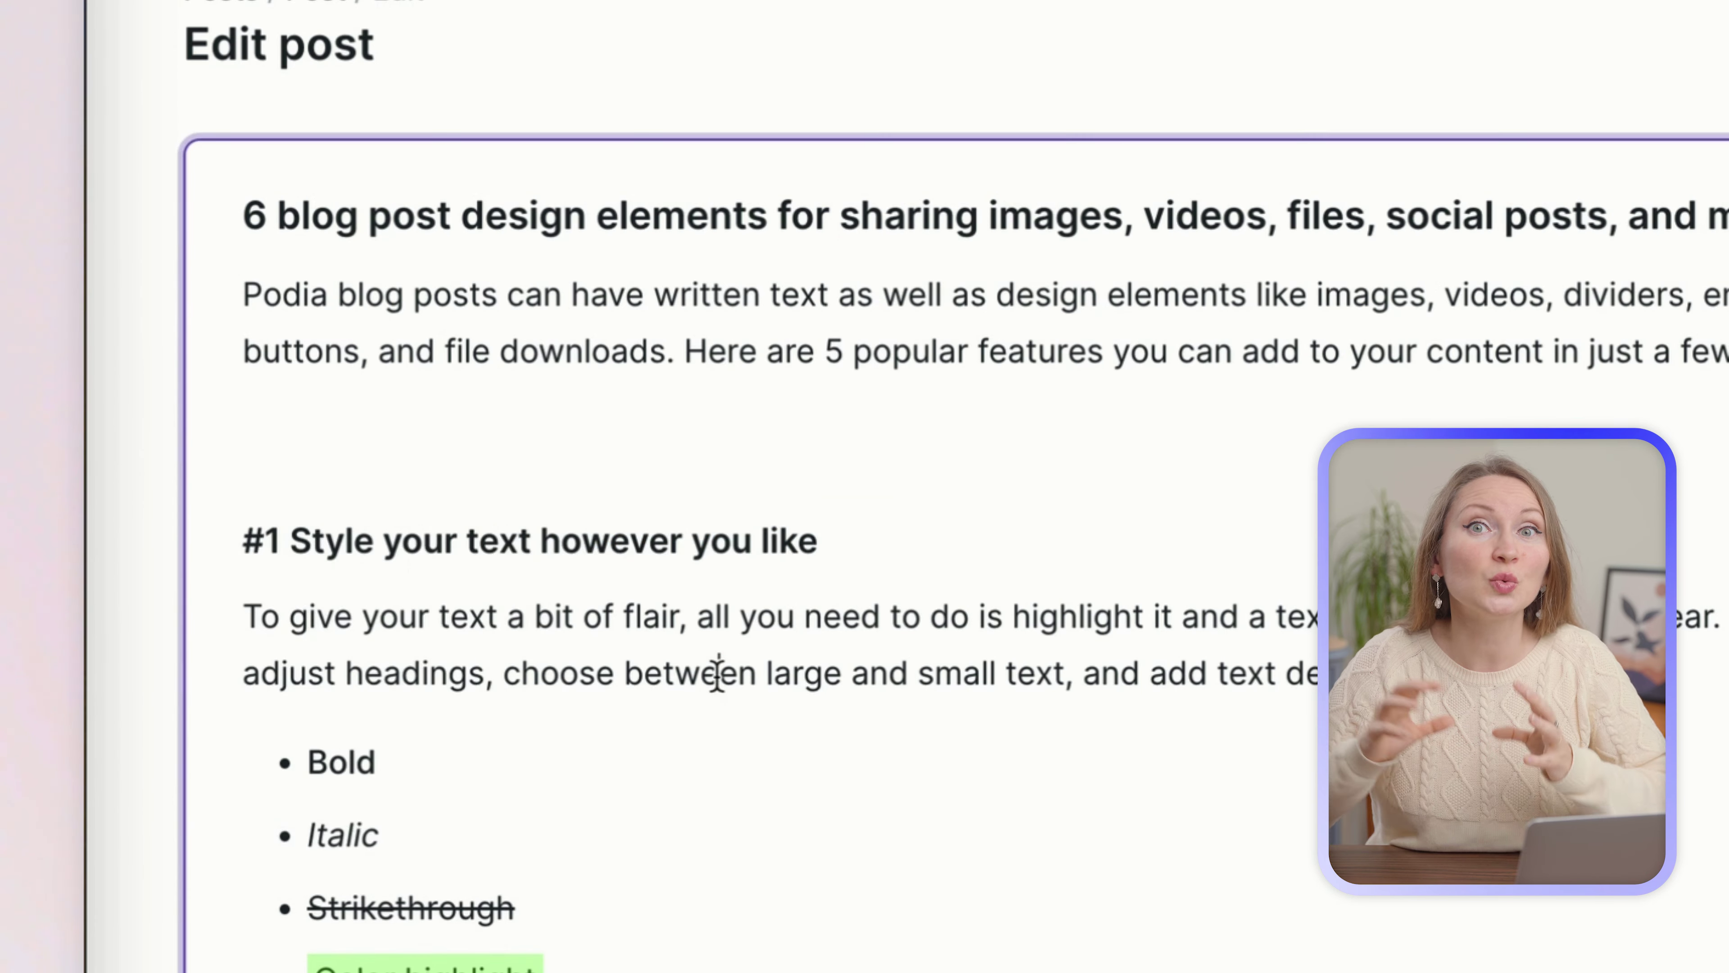
# Select 'Bold' and the Color highlight line, trying the Link box without adding a link.
pyautogui.scroll(-3, 595, 721)
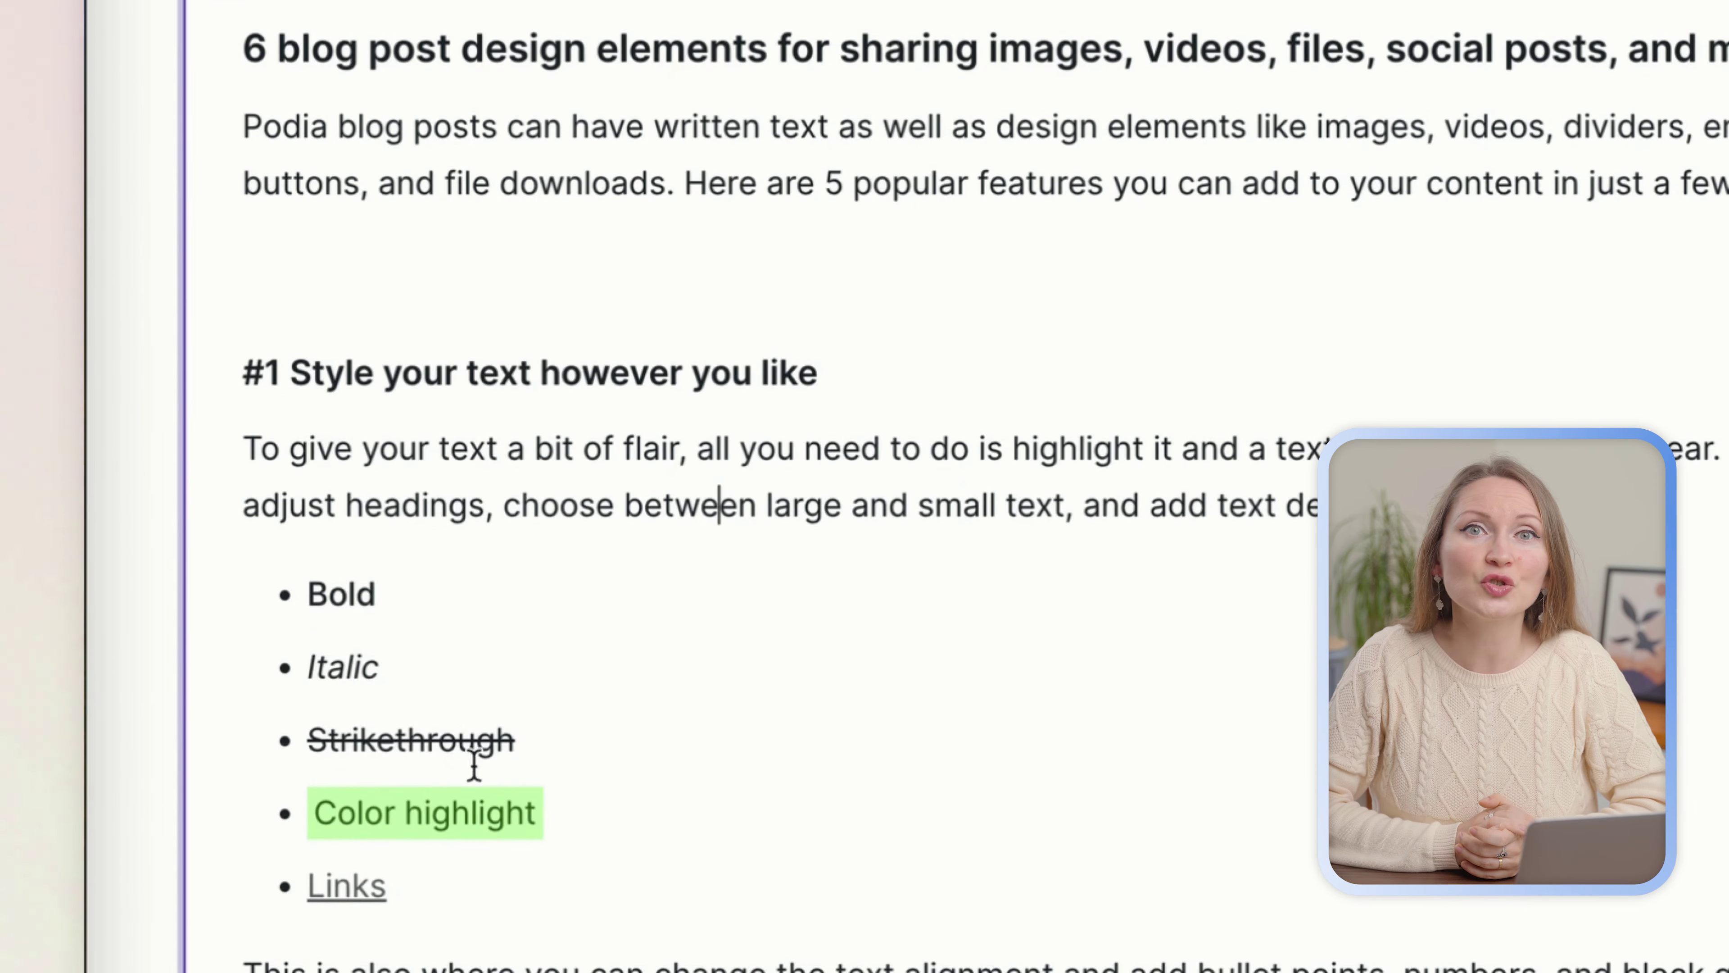
pyautogui.doubleClick(360, 598)
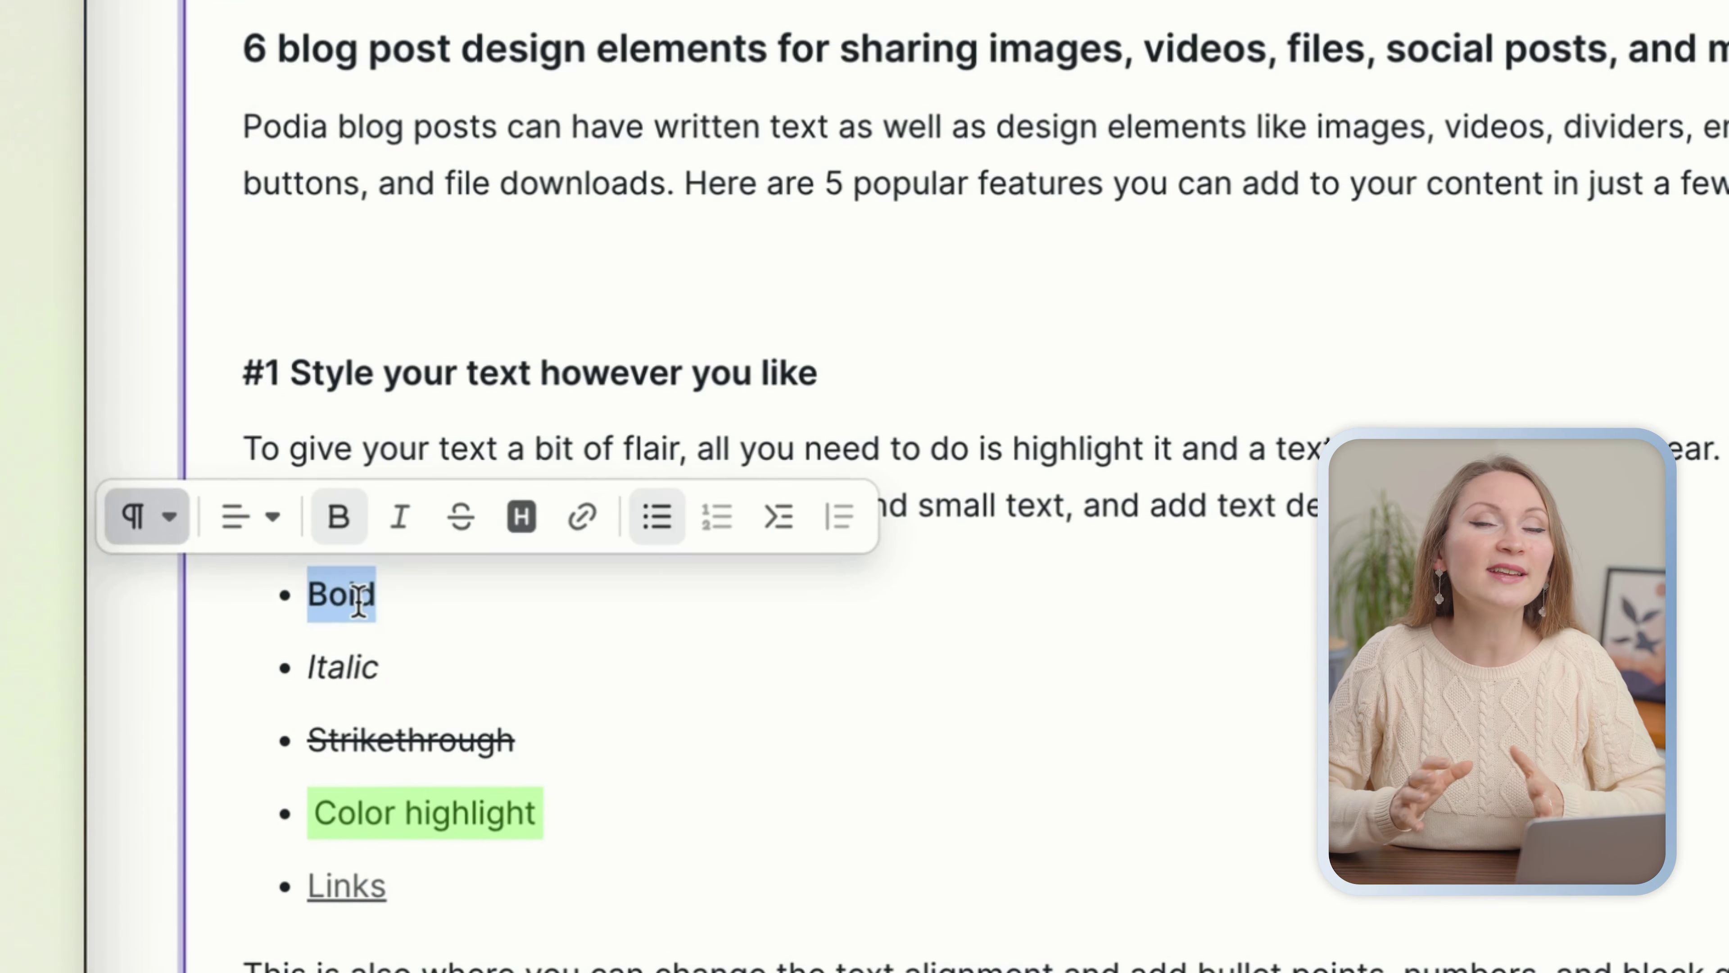
pyautogui.tripleClick(454, 814)
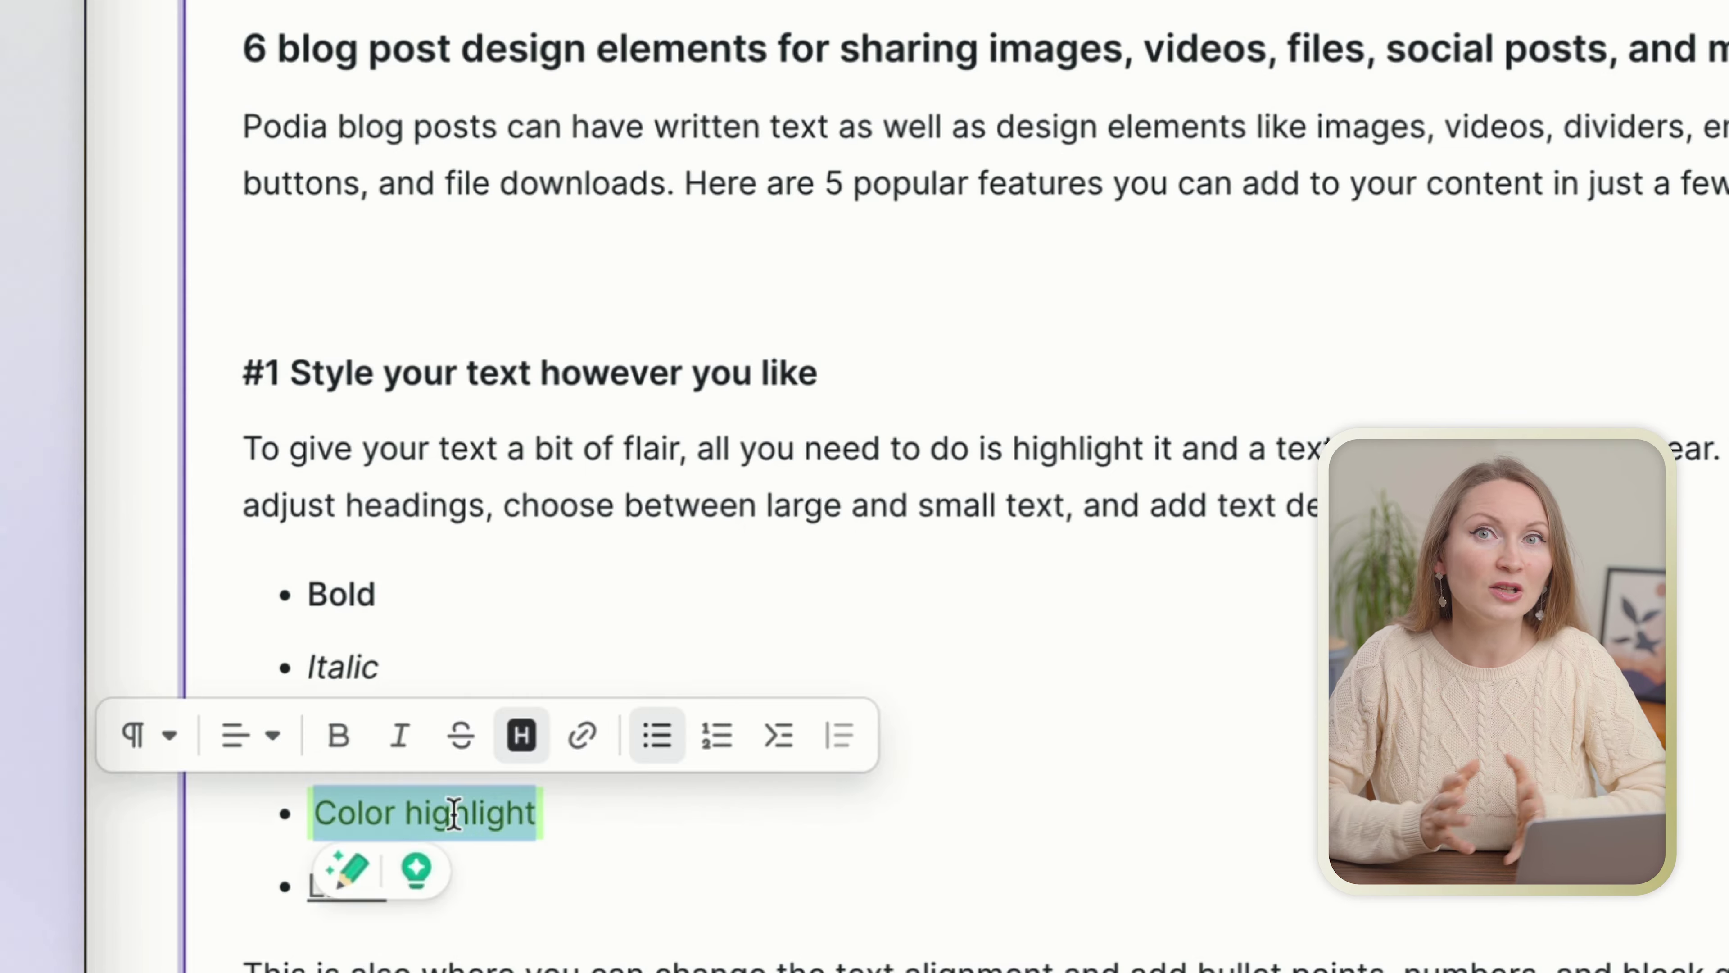
pyautogui.click(582, 734)
pyautogui.click(1115, 880)
pyautogui.scroll(-1, 831, 889)
pyautogui.scroll(-10, 832, 888)
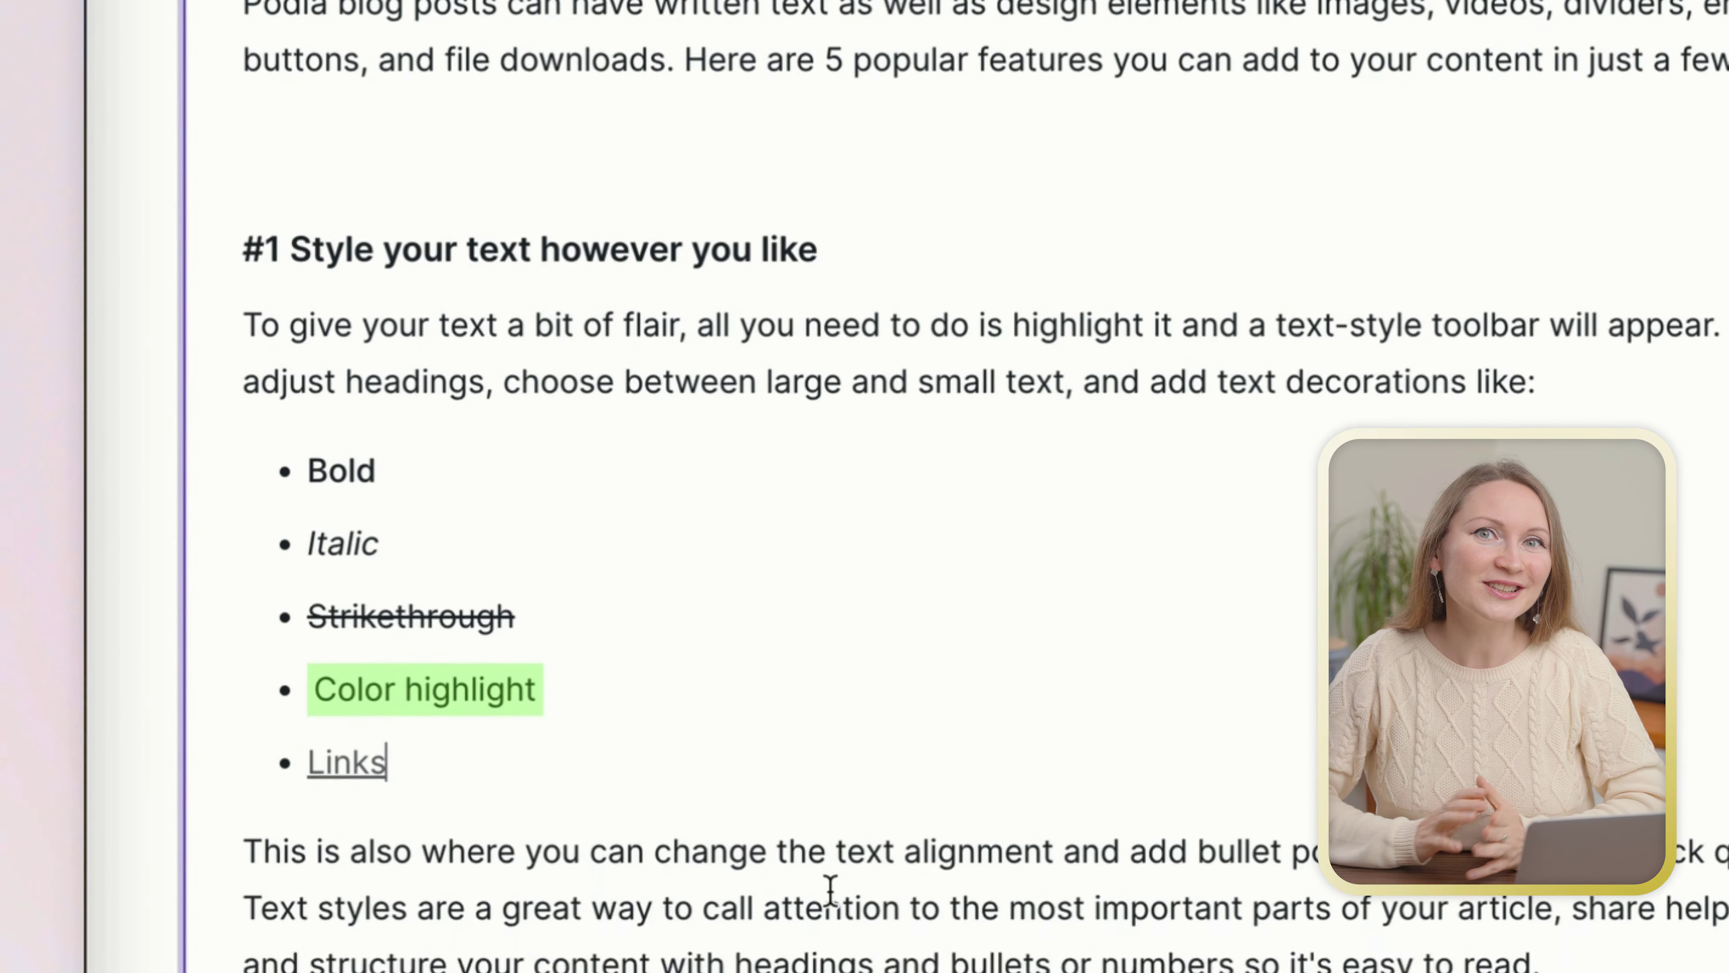
pyautogui.scroll(-13, 832, 889)
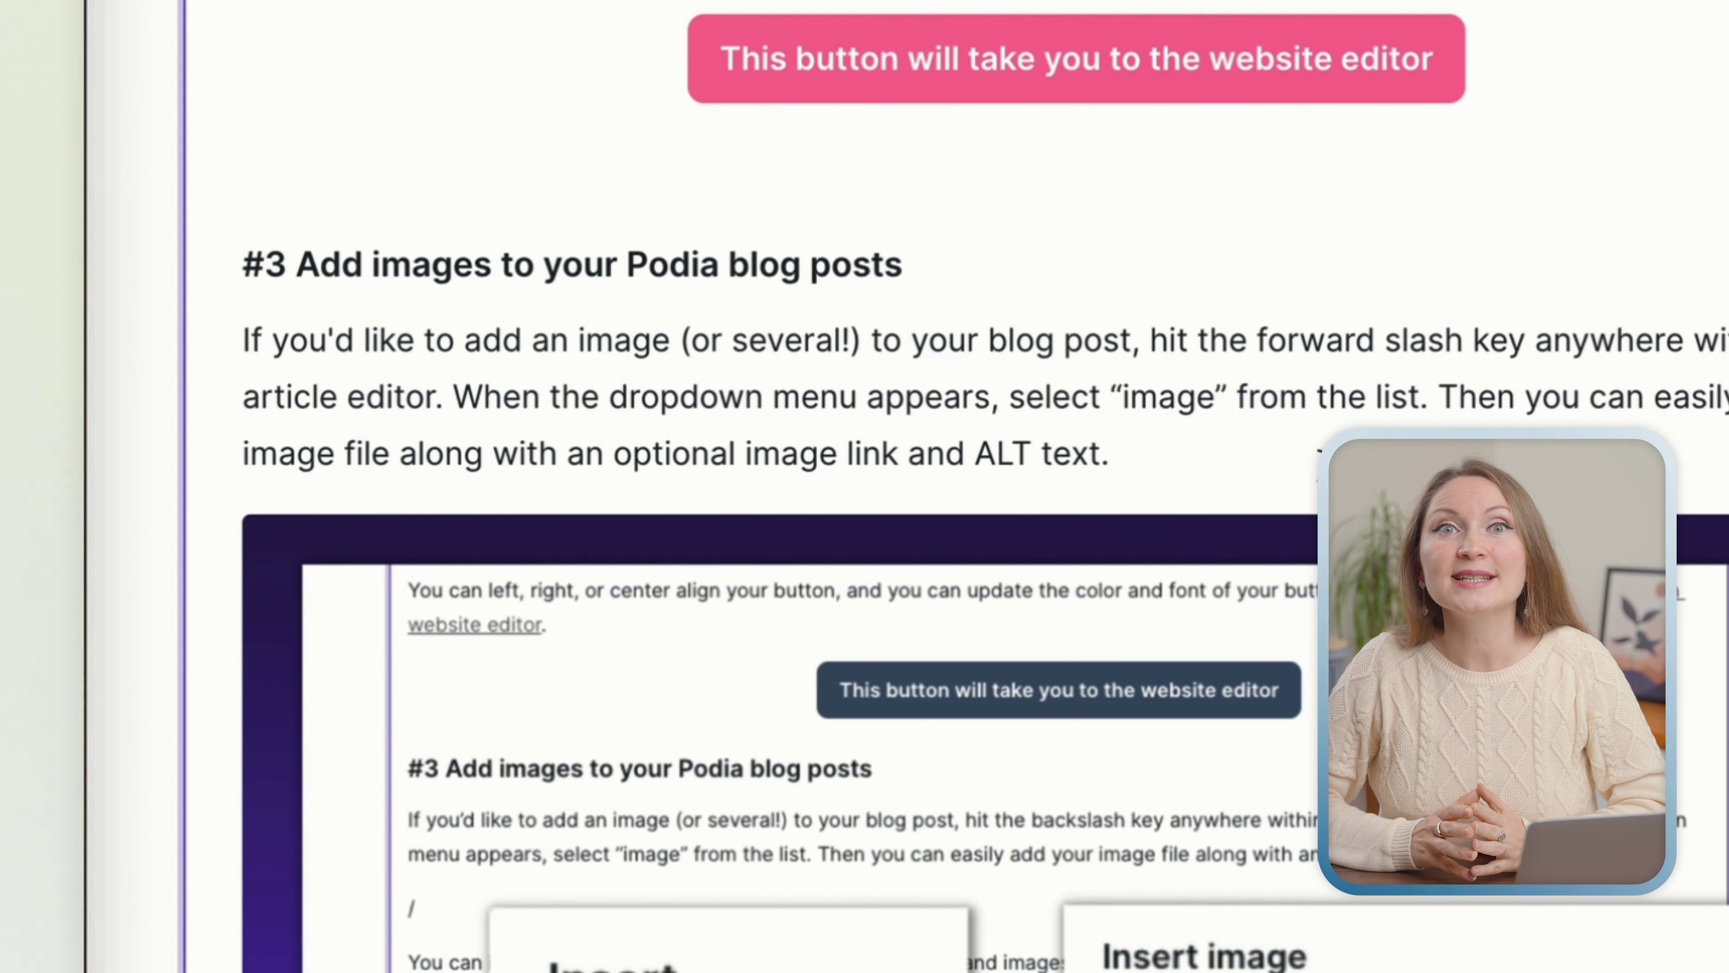
# Add a new line below the #3 paragraph, insert an Image block with /, then discard it.
pyautogui.press('Return')
pyautogui.write('/')
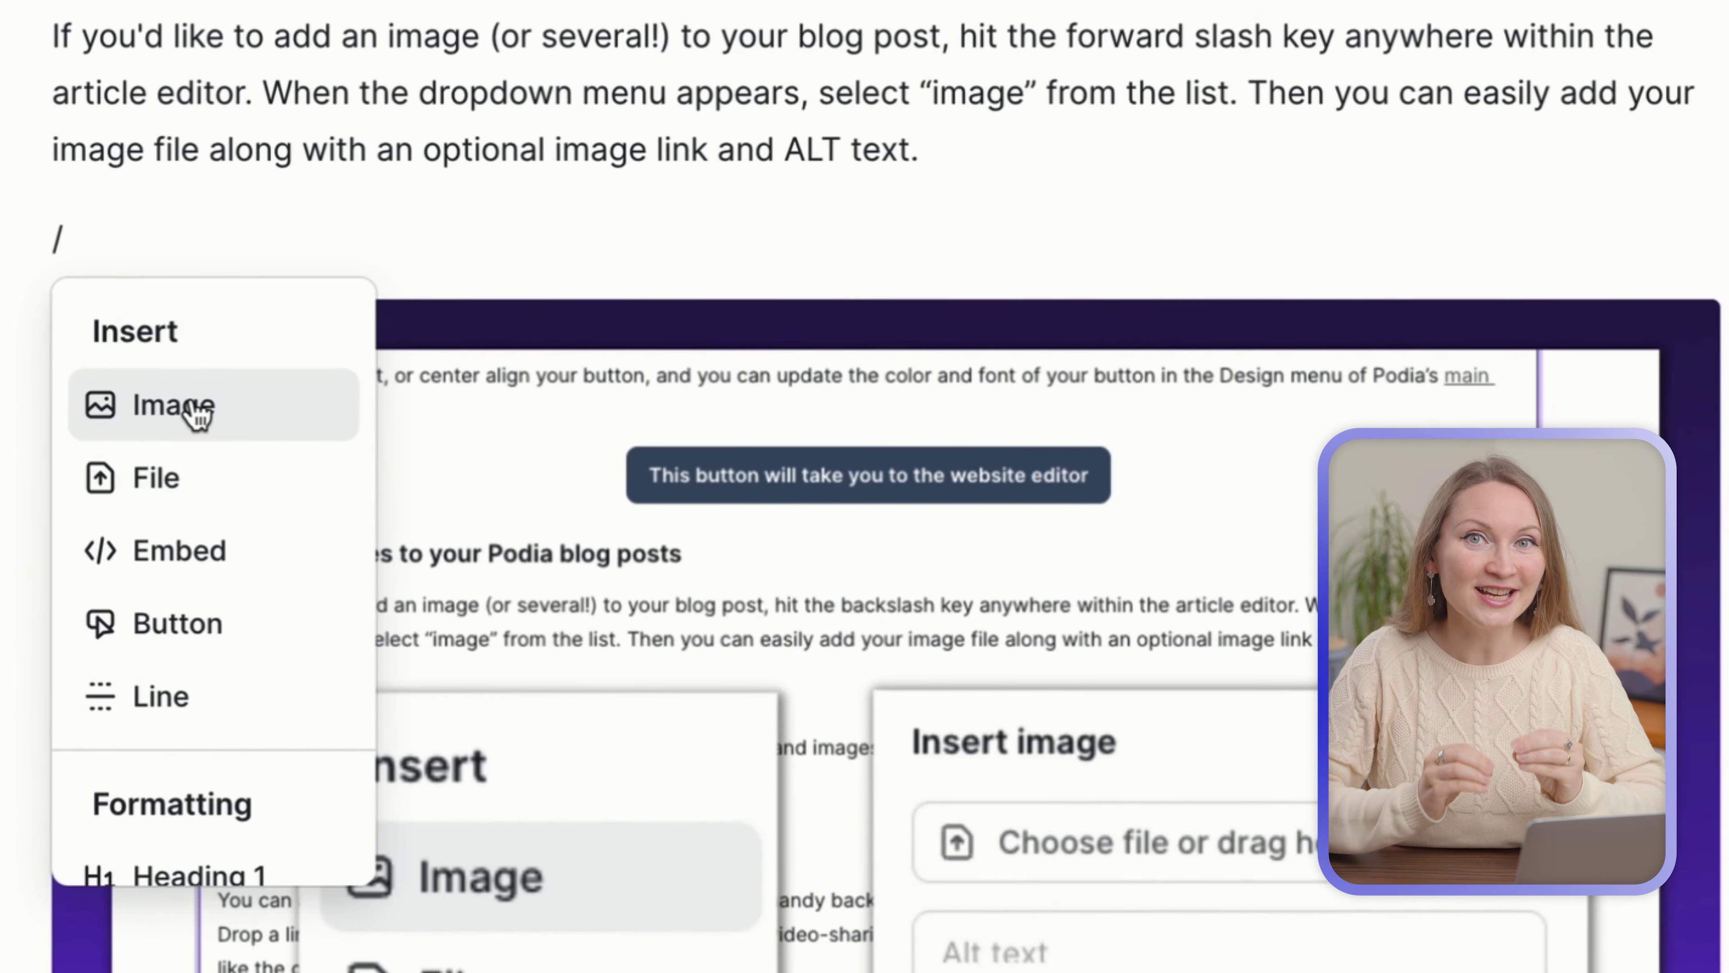
pyautogui.click(219, 543)
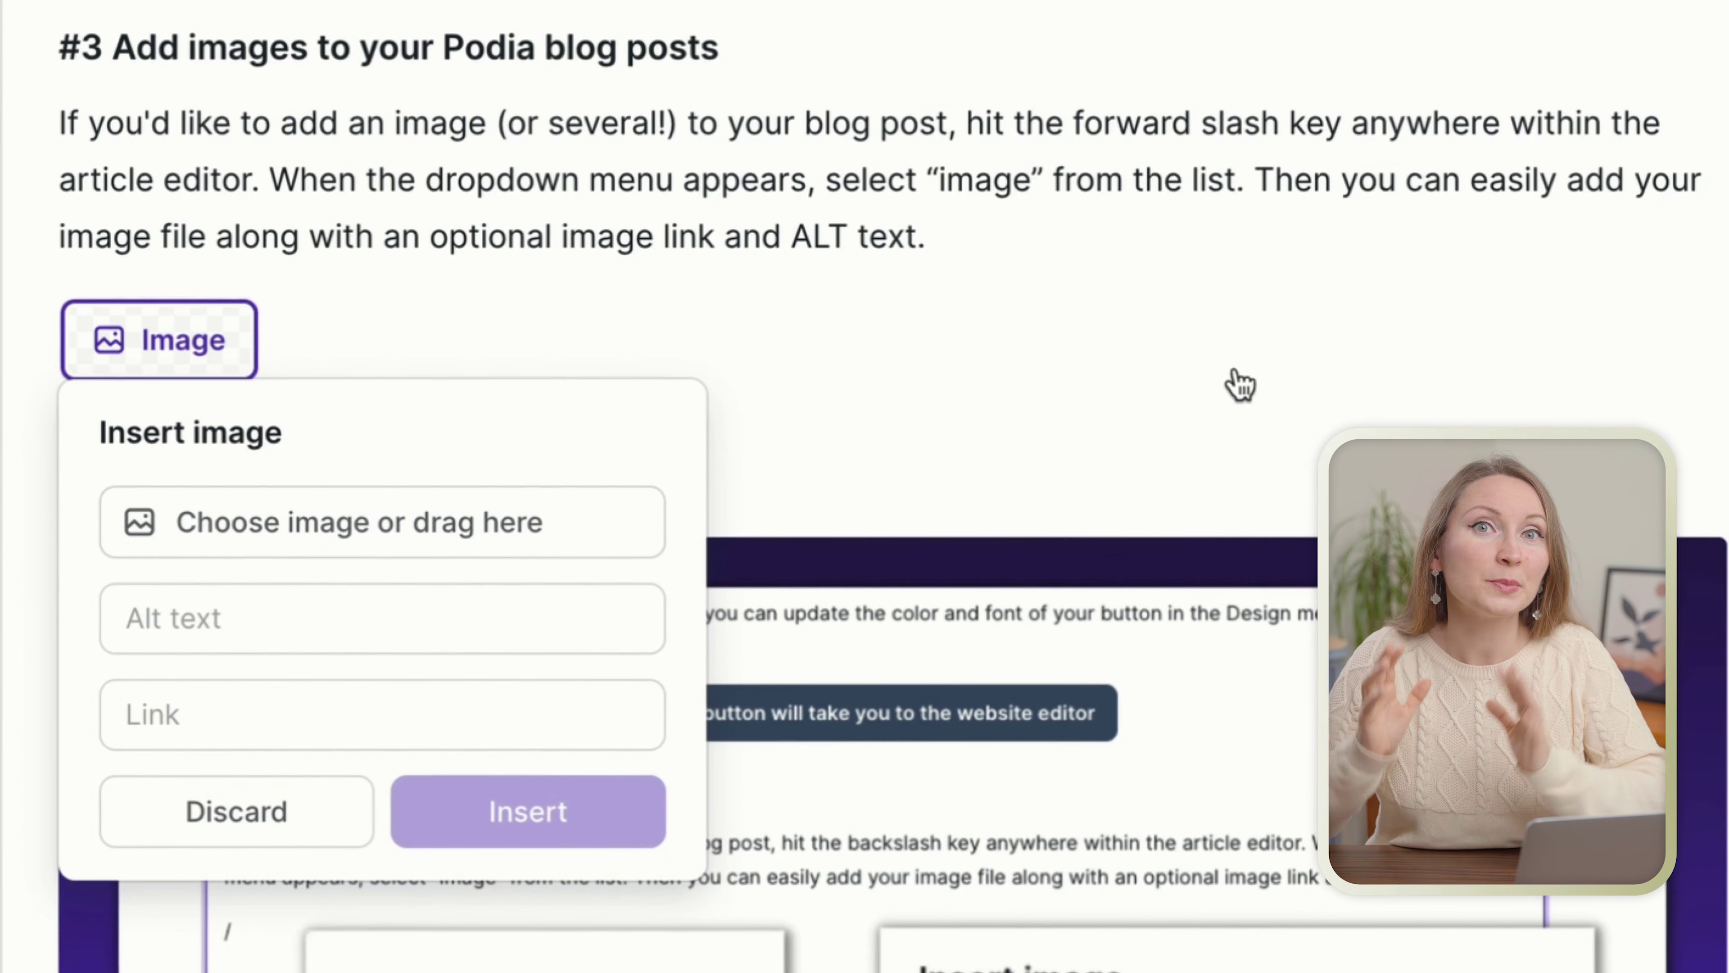
pyautogui.click(263, 819)
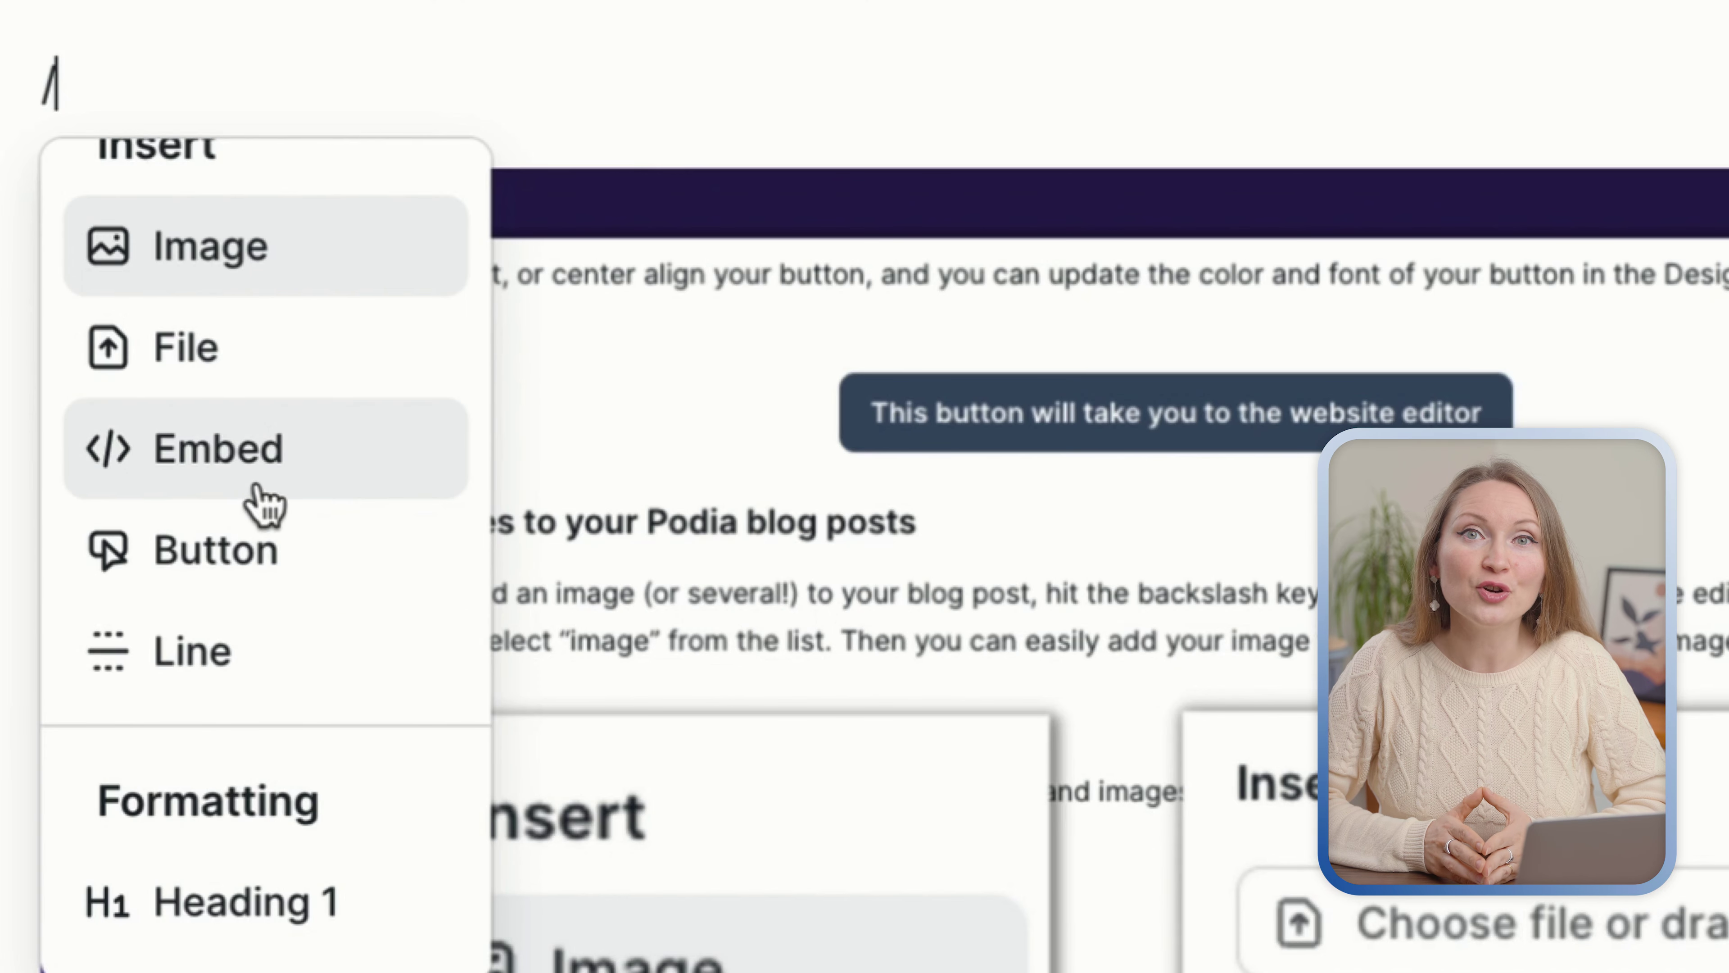
# Insert an Embed block and focus its URL field, then start a fresh blank blog post.
pyautogui.click(254, 485)
pyautogui.click(344, 564)
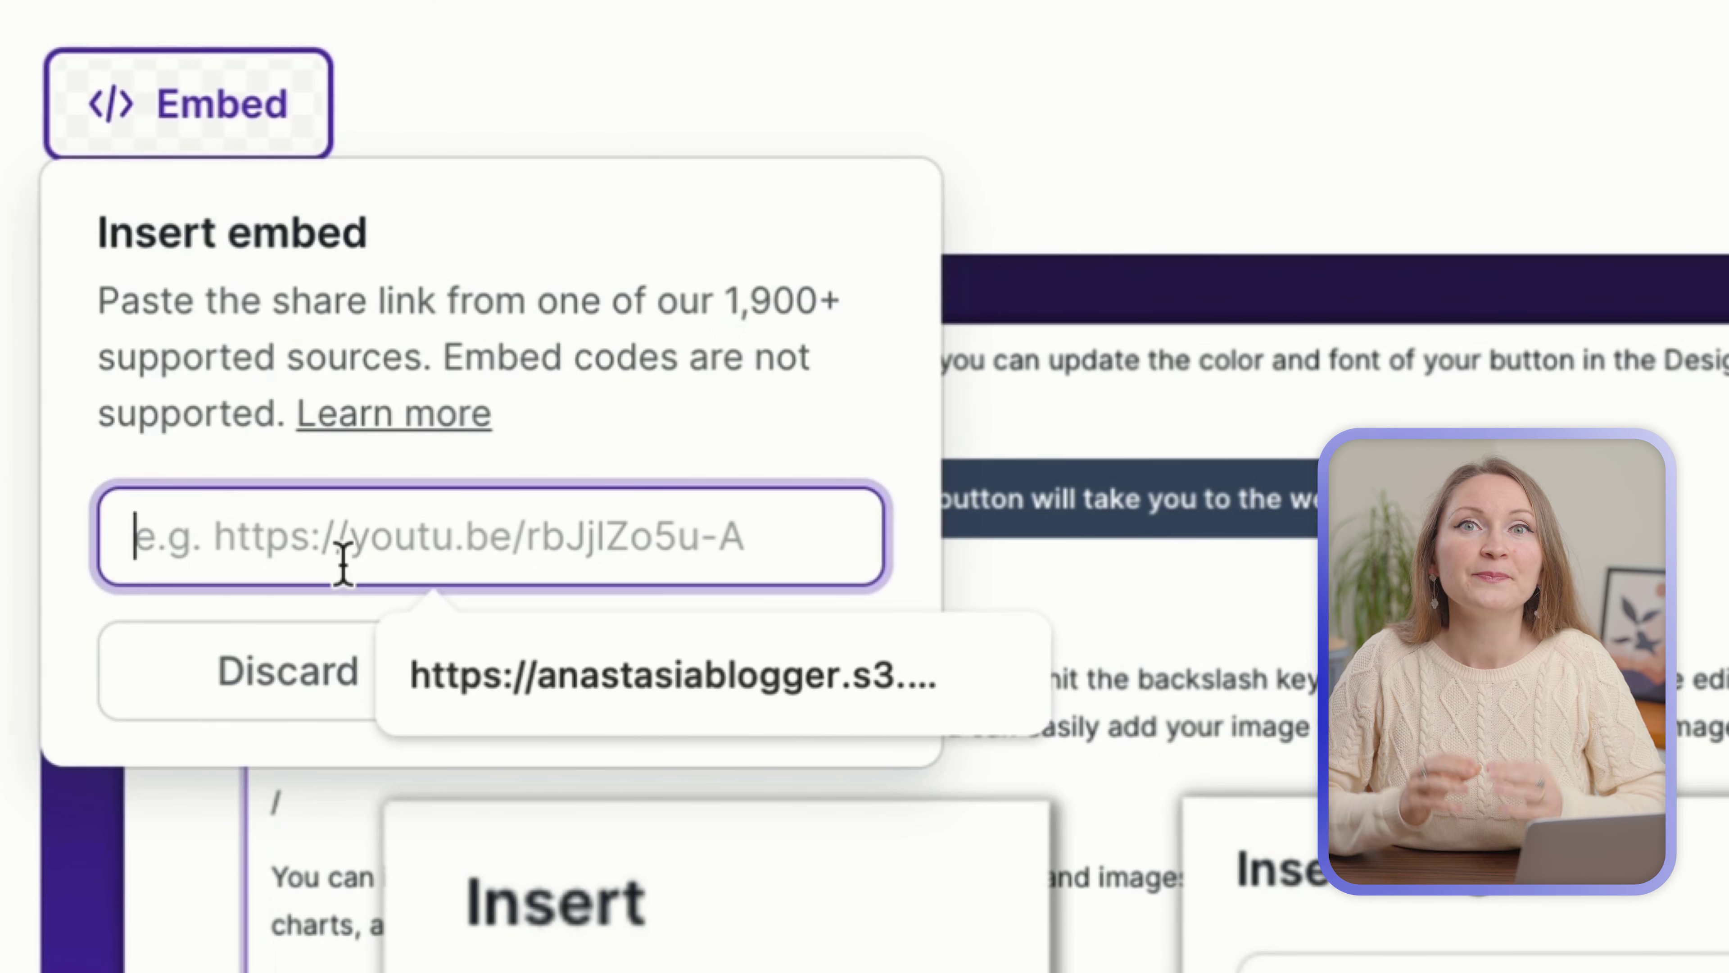
pyautogui.click(1382, 78)
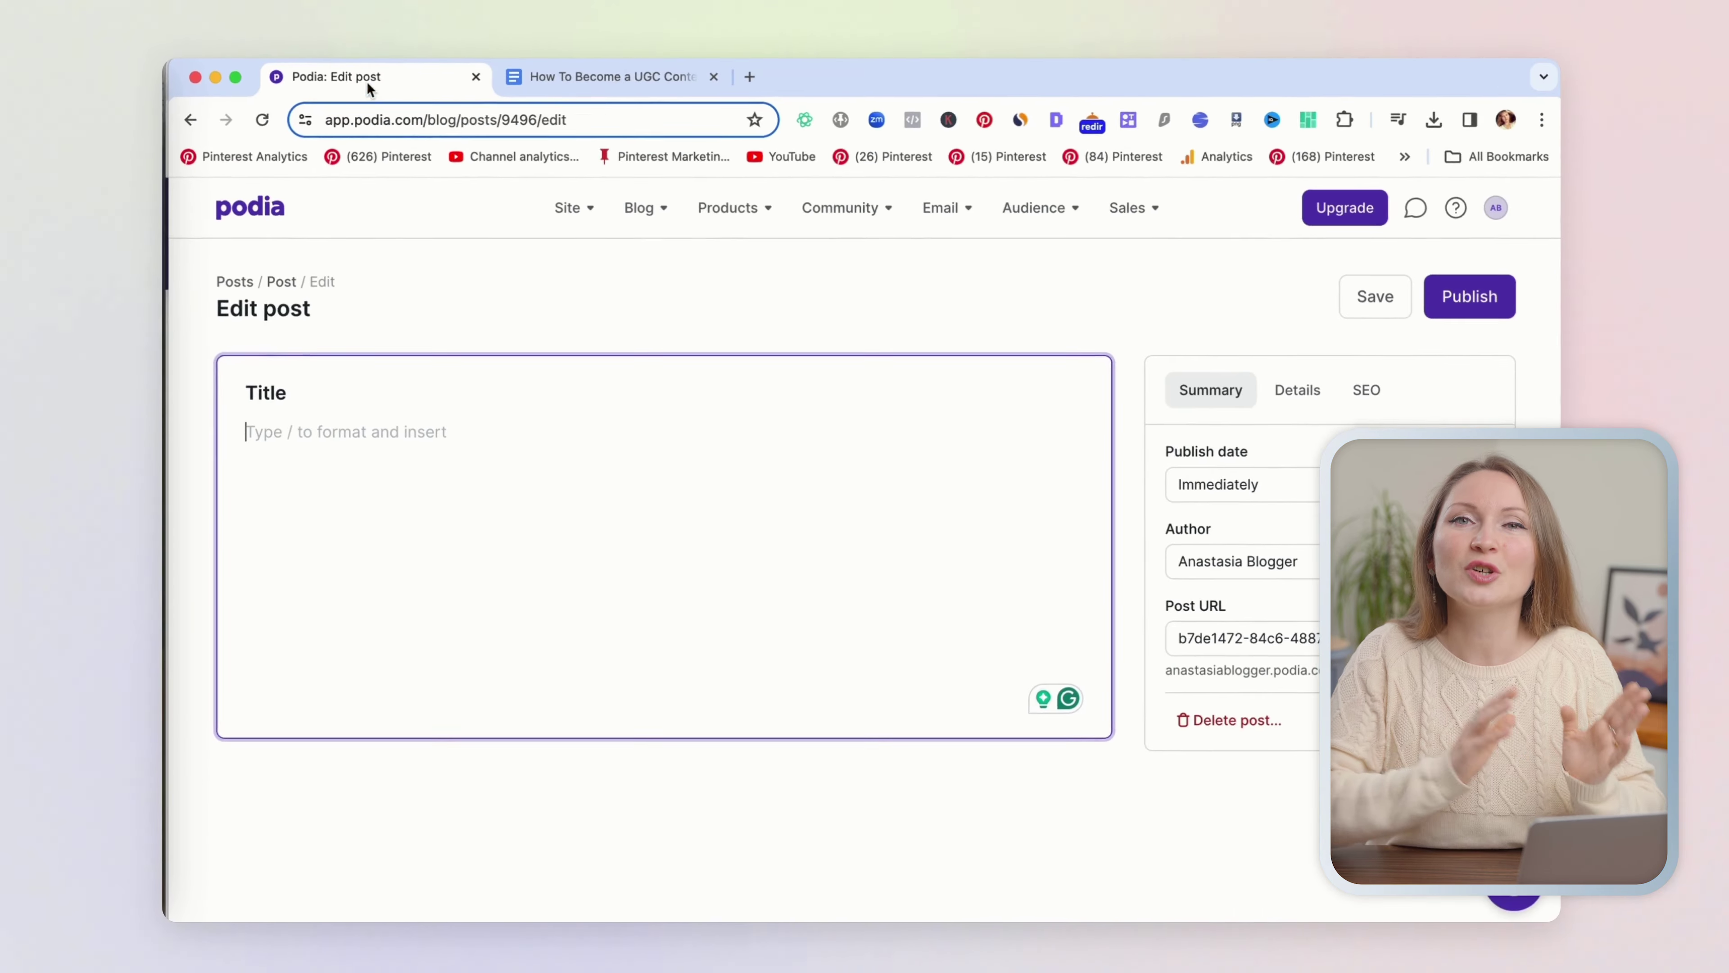
# Paste the copied article into the empty post body and delete the blank line under the title.
pyautogui.rightClick(627, 598)
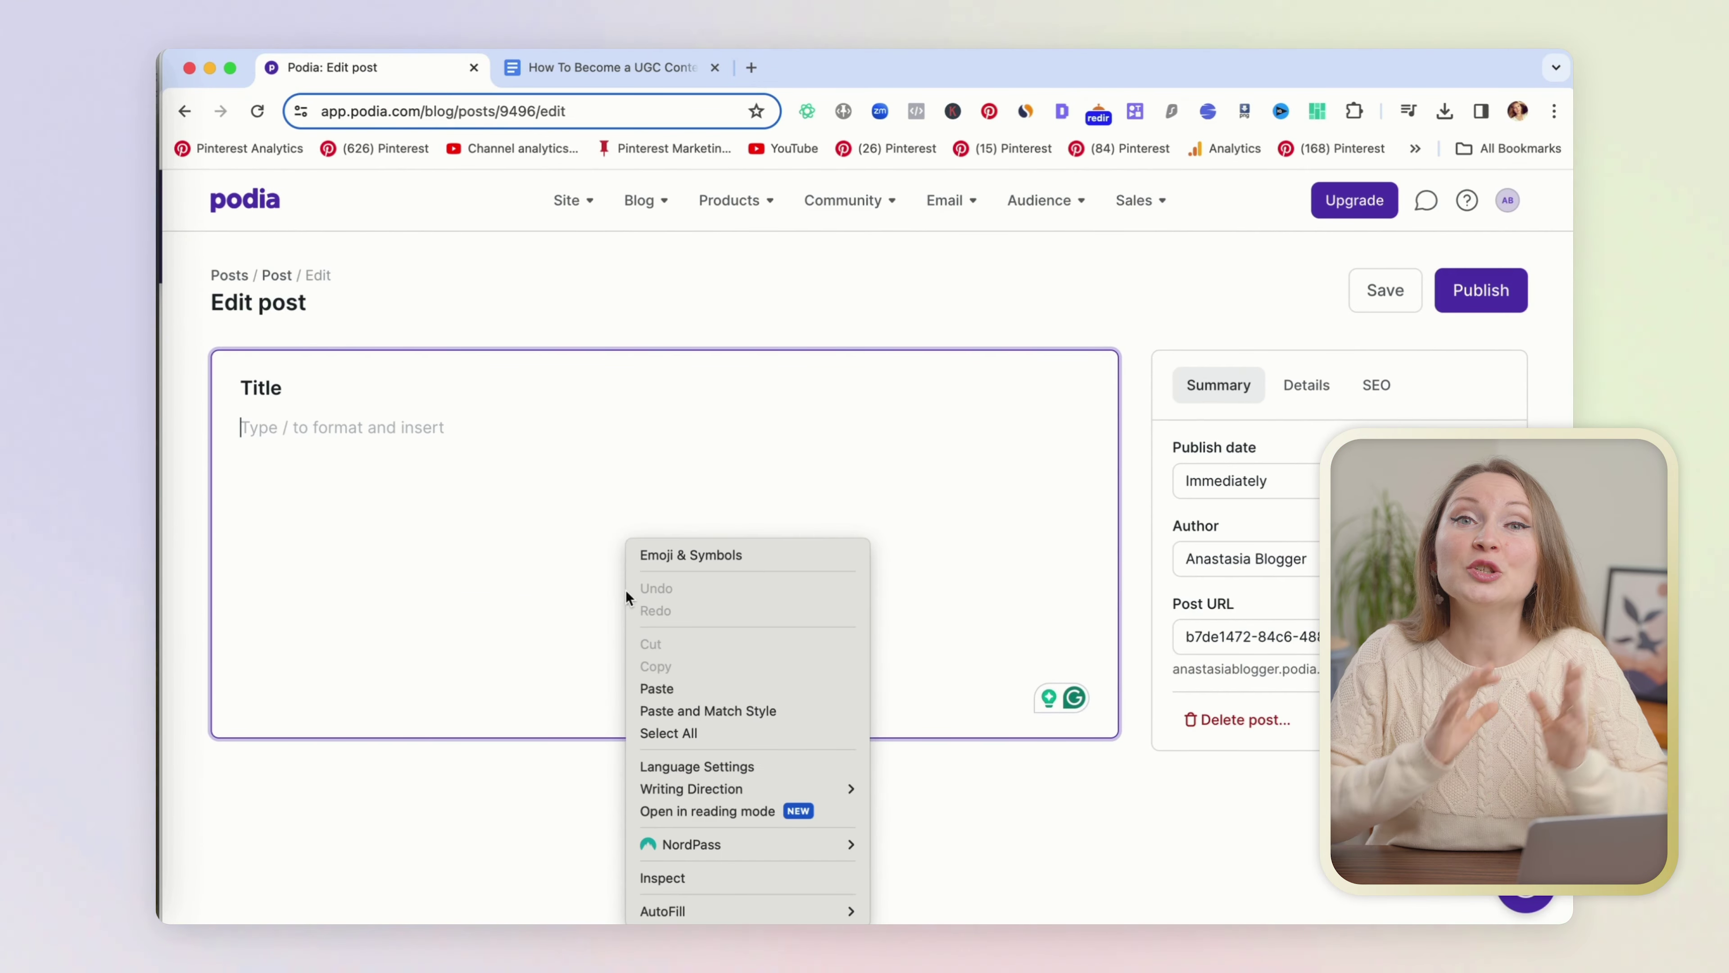
pyautogui.click(691, 688)
pyautogui.scroll(10, 690, 688)
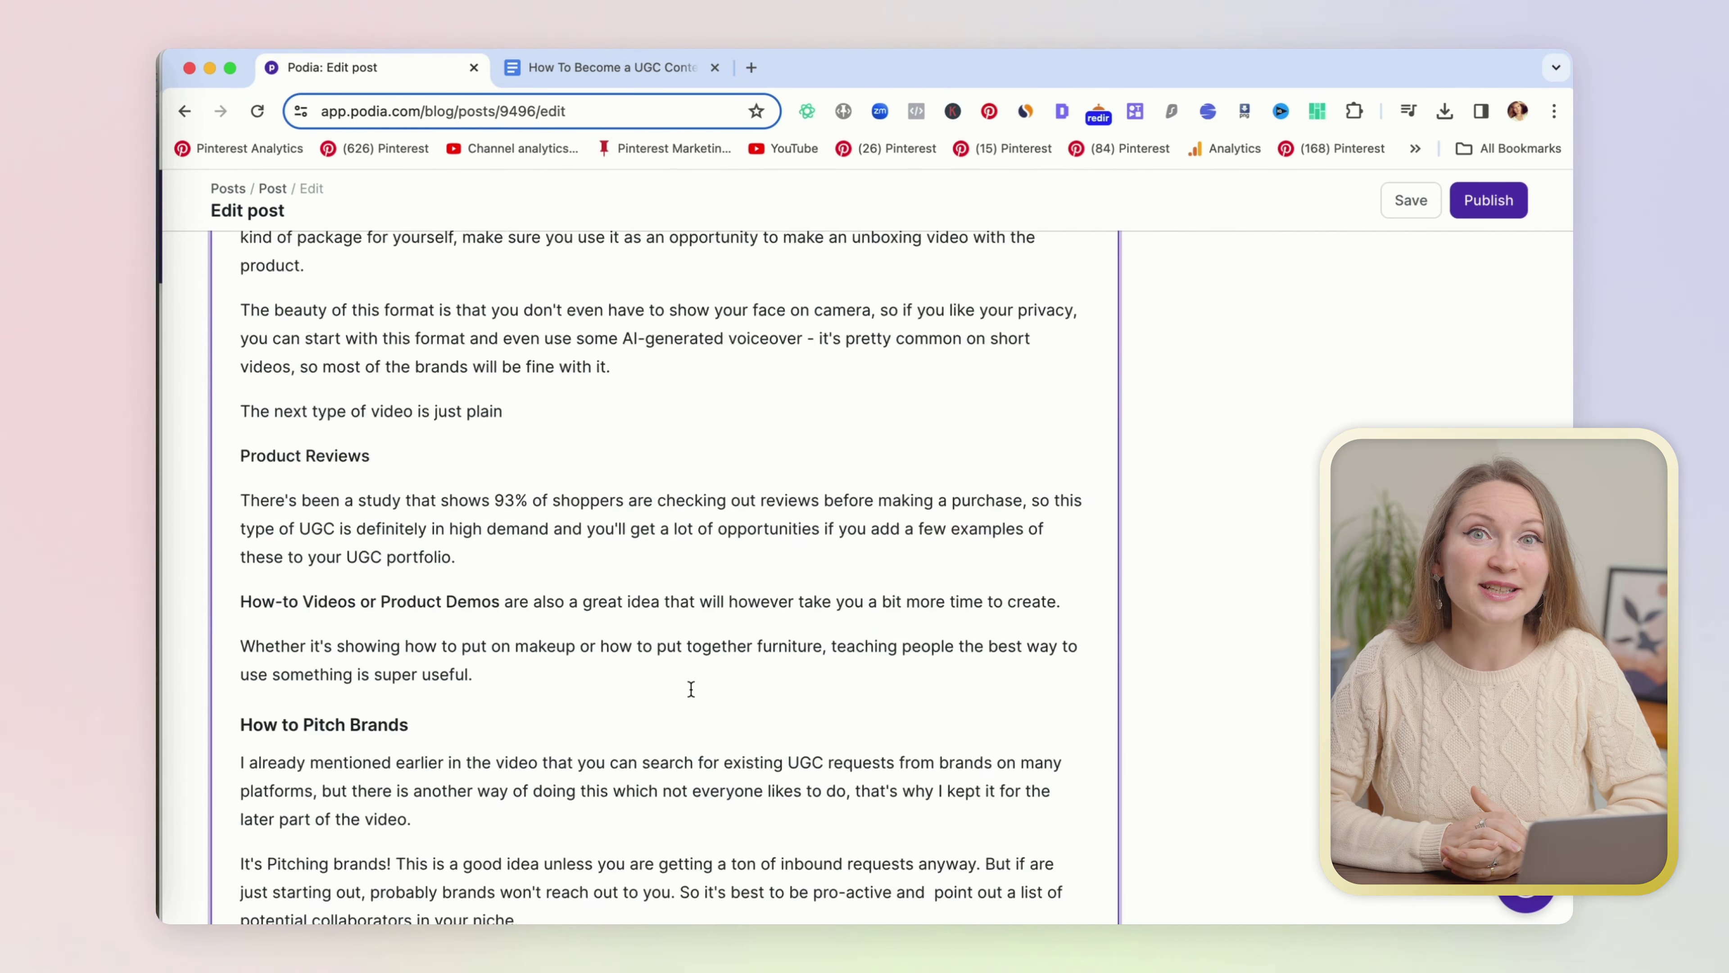
pyautogui.scroll(15, 691, 688)
pyautogui.moveTo(961, 460); pyautogui.dragTo(228, 460)
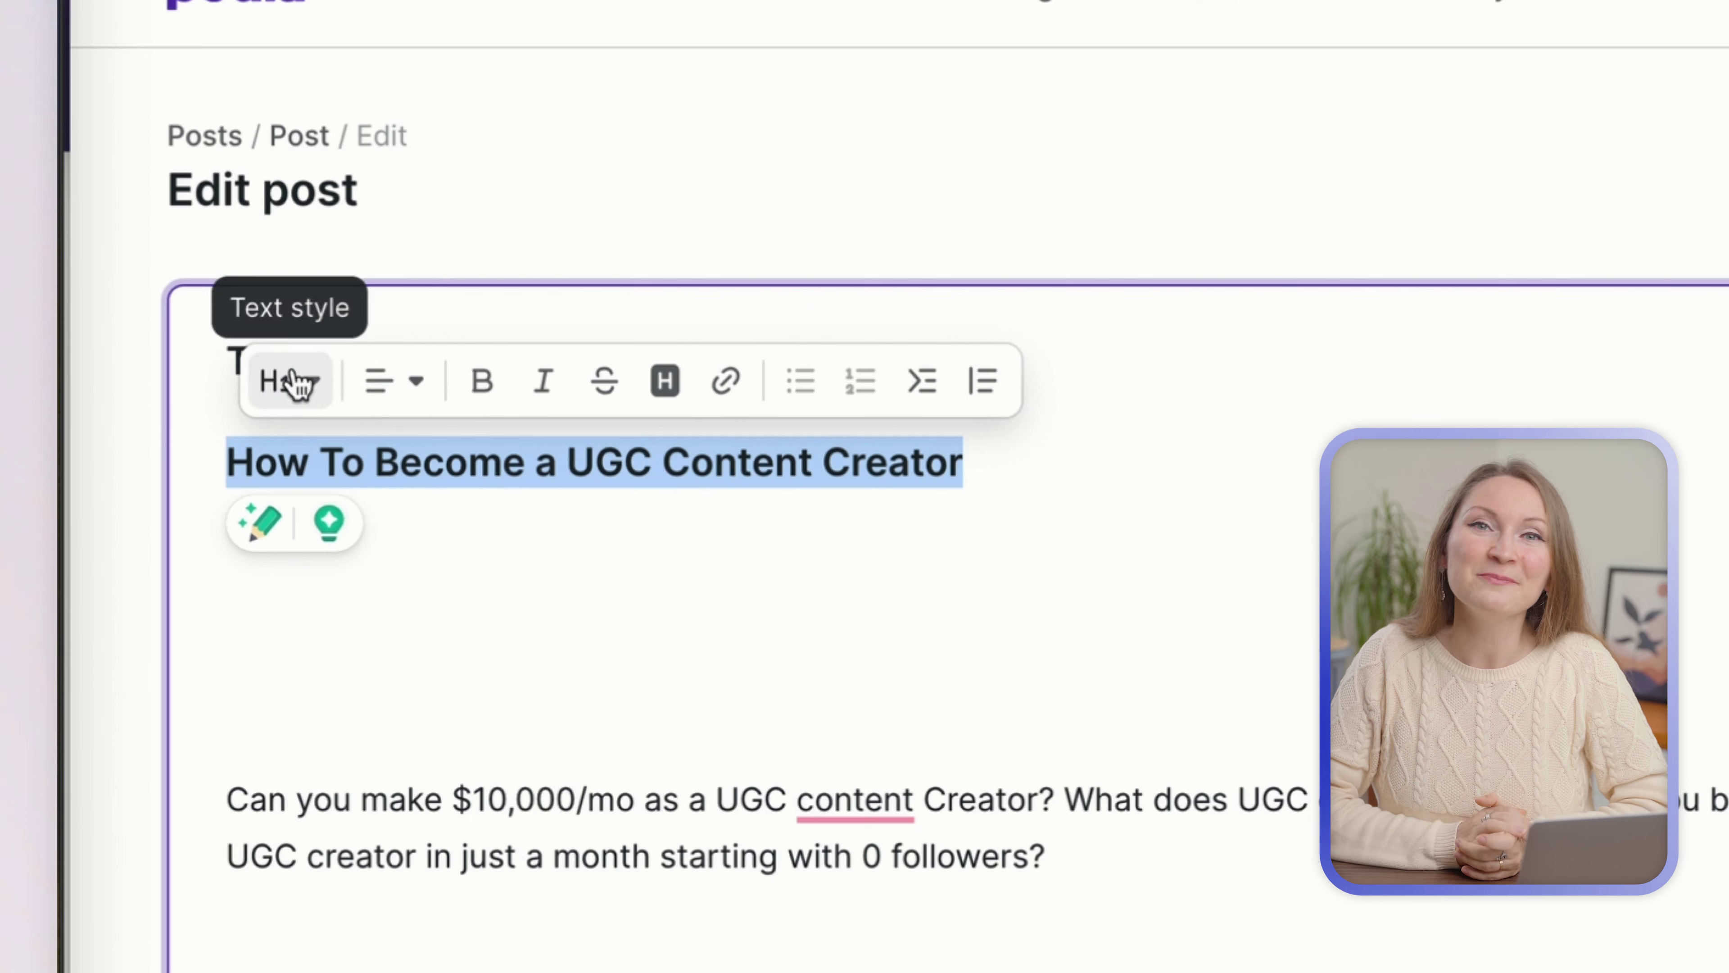
pyautogui.click(491, 664)
pyautogui.press('BackSpace')
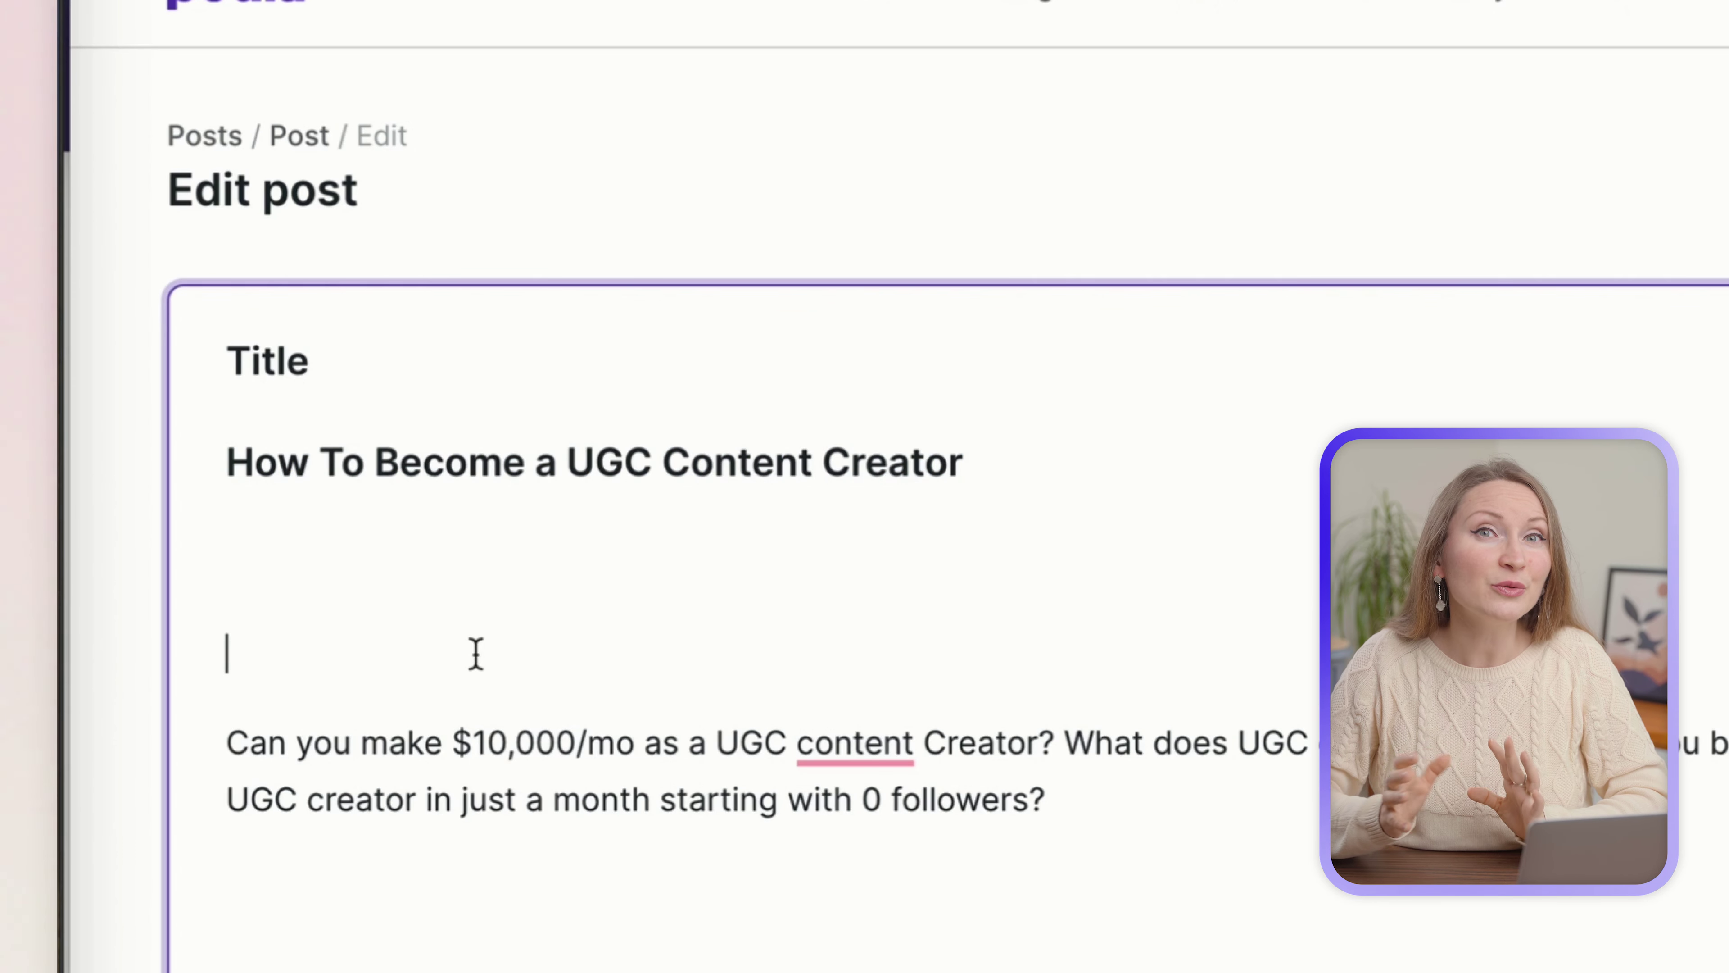
pyautogui.press('Delete')
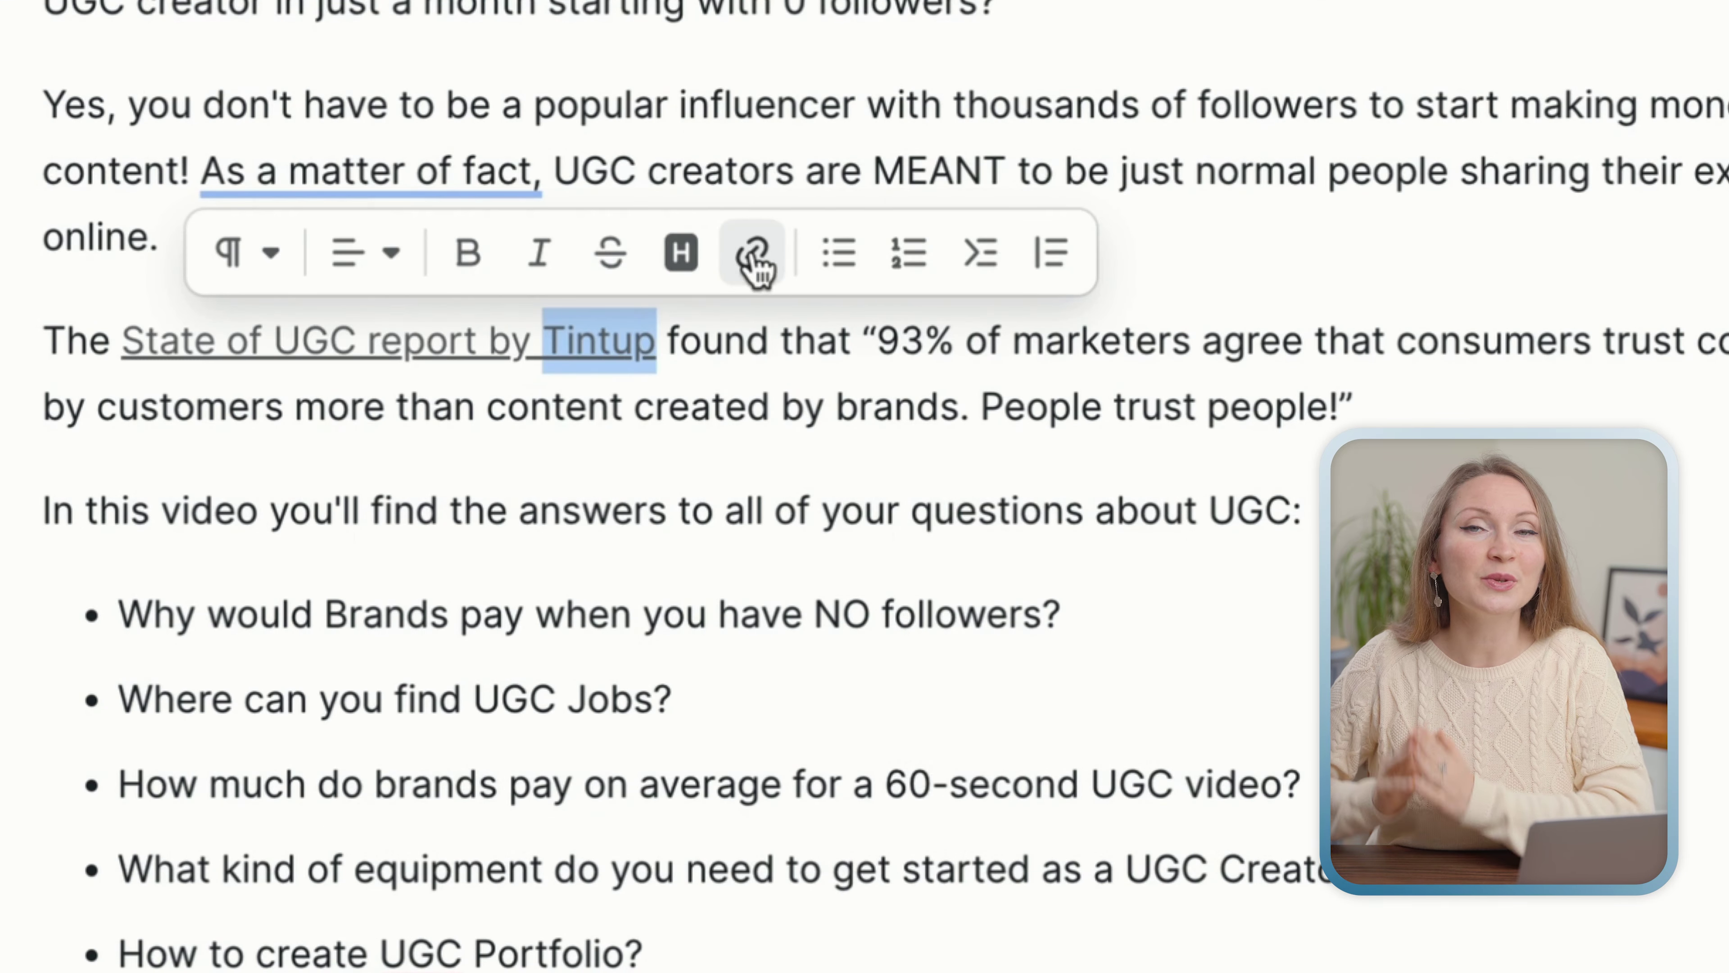
# Check the Tintup report link without changes and inspect a heading's level.
pyautogui.click(751, 253)
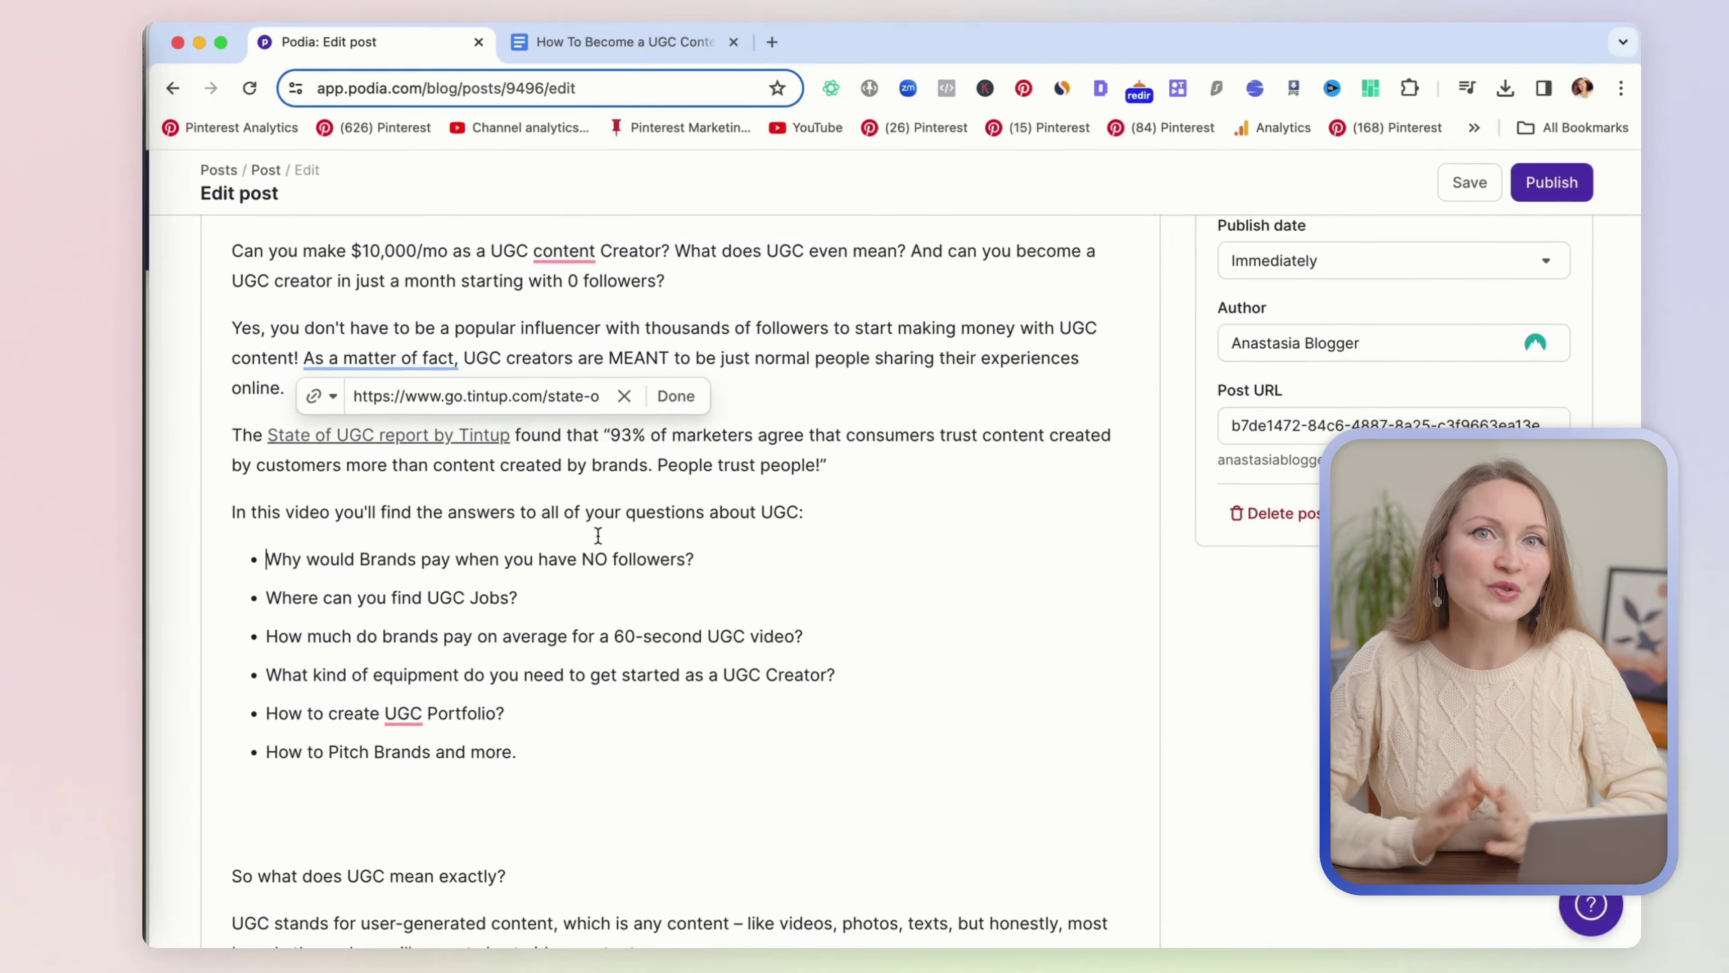
pyautogui.click(850, 563)
pyautogui.scroll(-3, 850, 563)
pyautogui.scroll(-20, 587, 534)
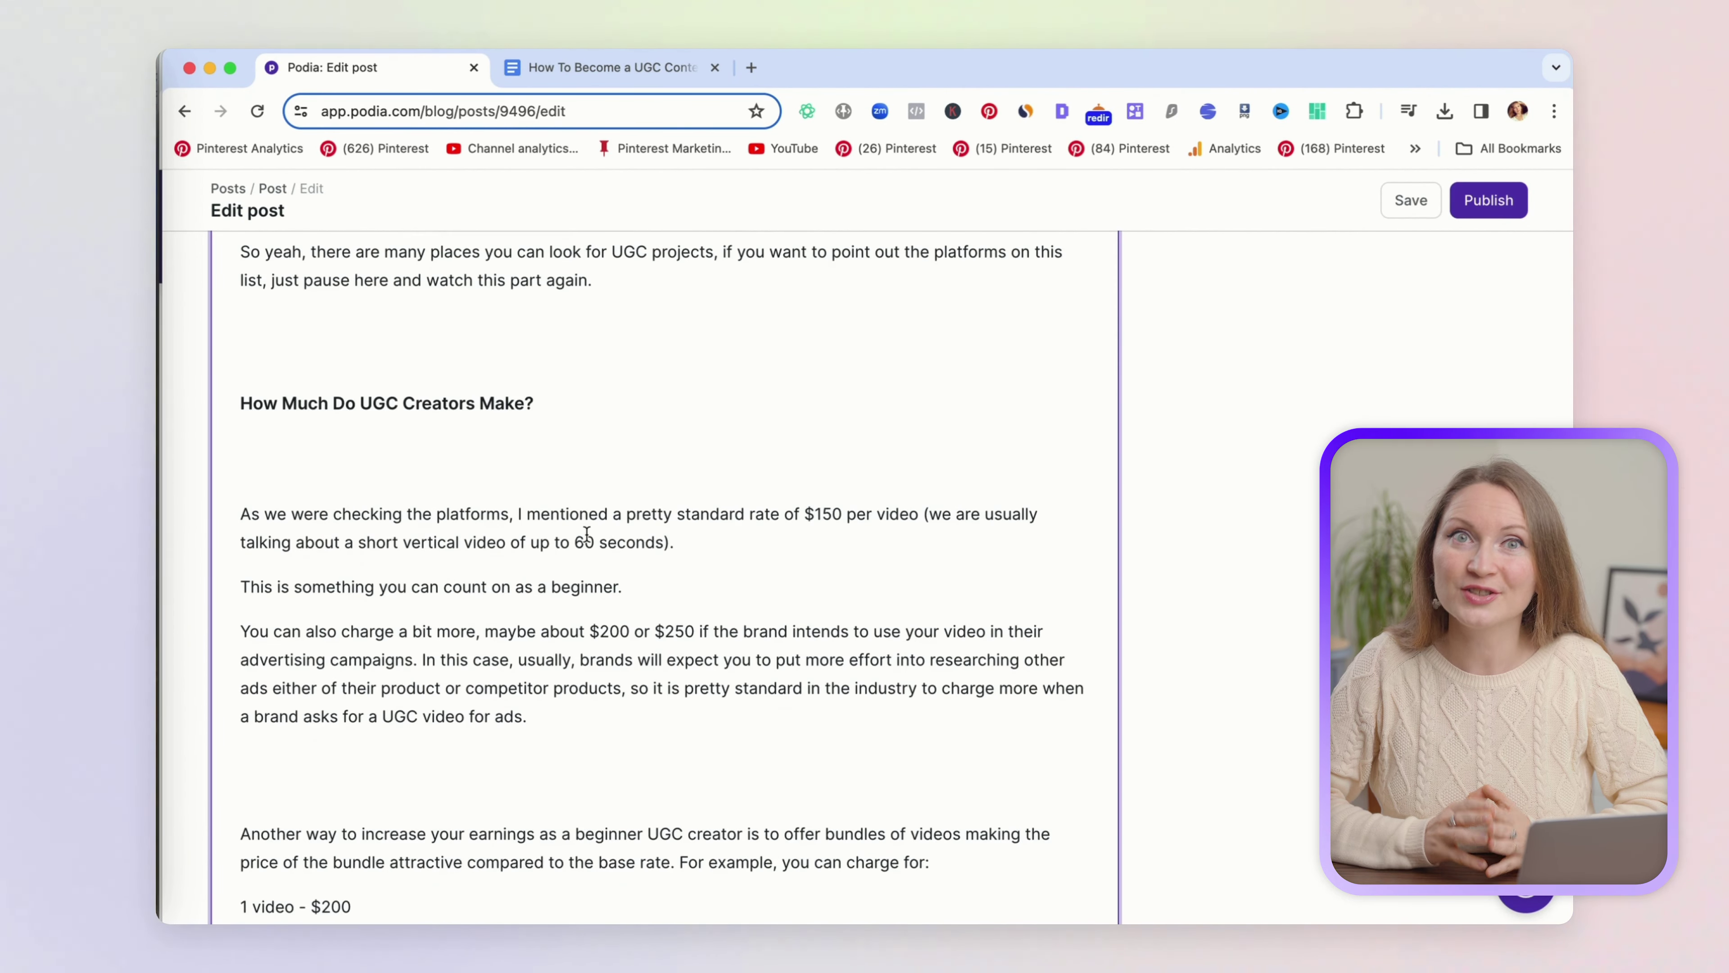
pyautogui.doubleClick(257, 402)
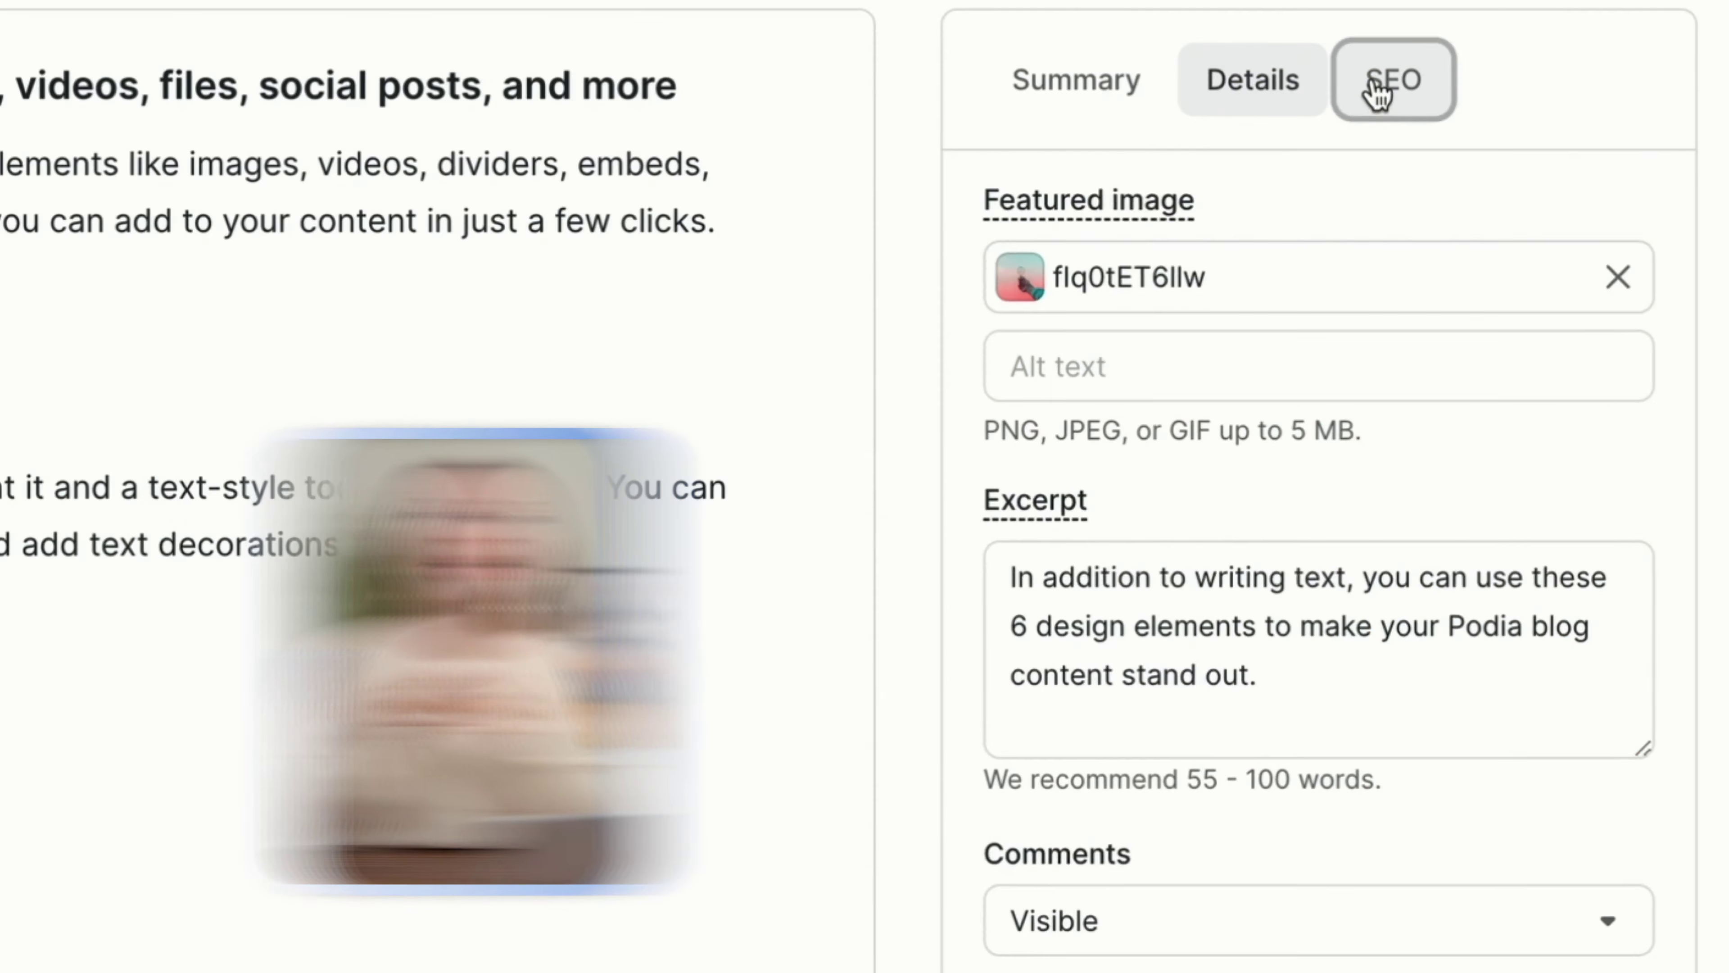
# Review the SEO title and description, toggling Show in search results off and back on.
pyautogui.click(1376, 89)
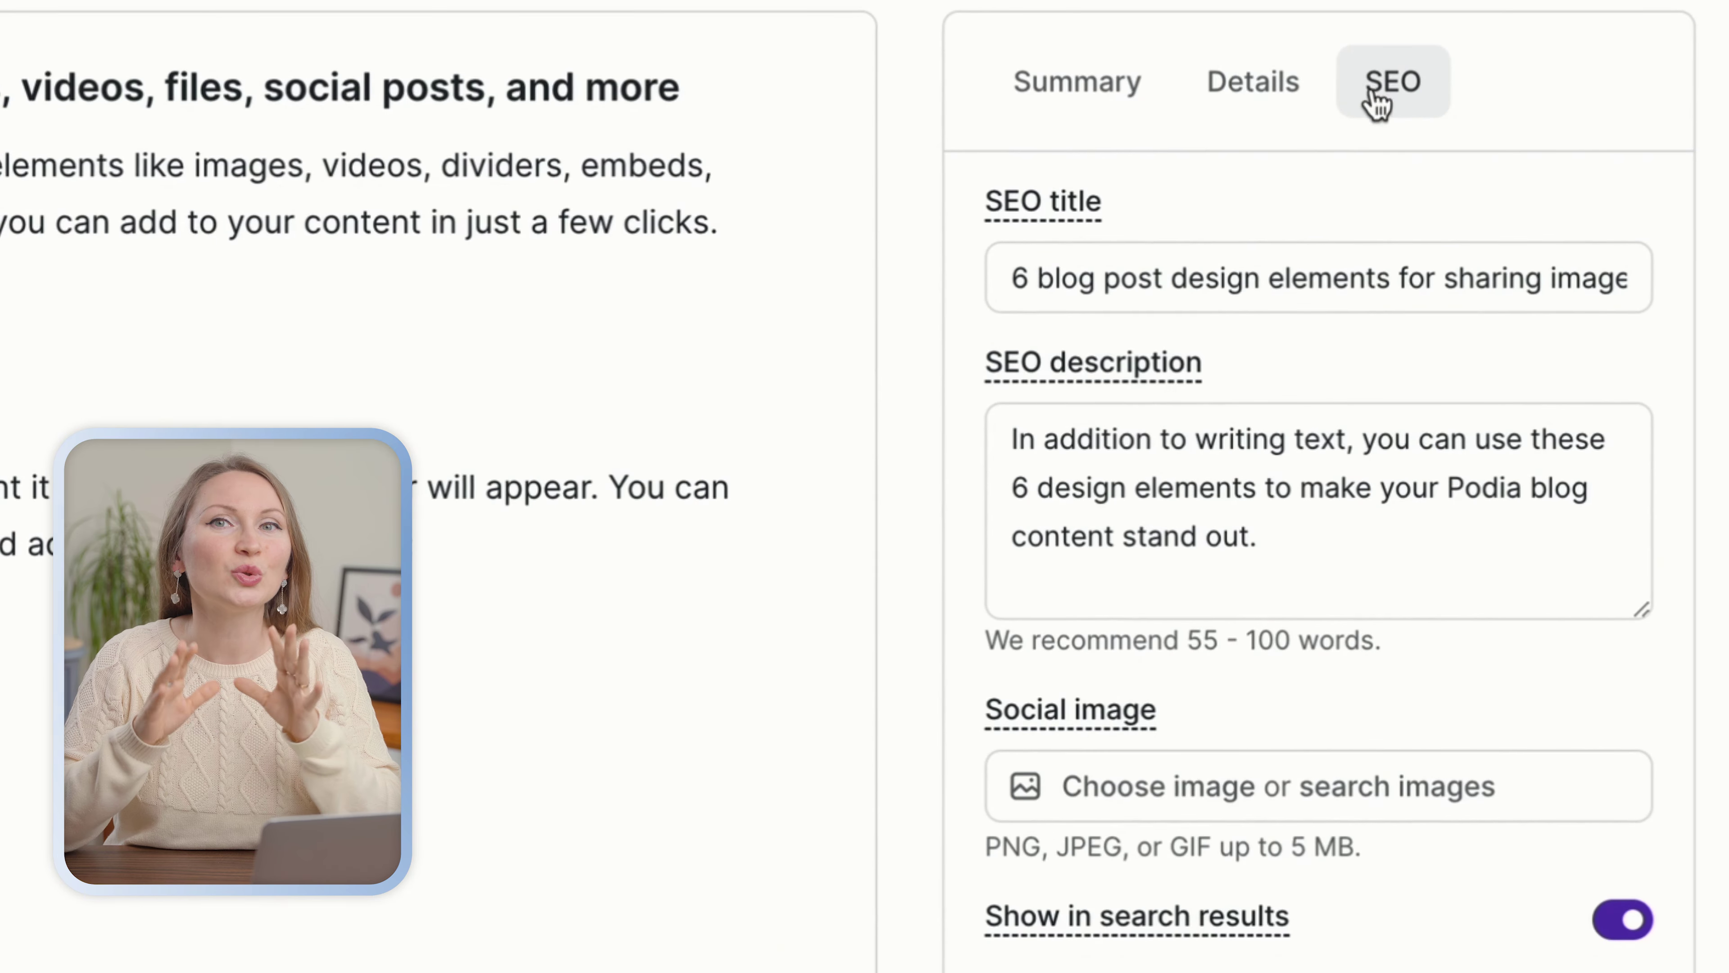
pyautogui.click(1256, 264)
pyautogui.hotkey('ctrl', 'a')
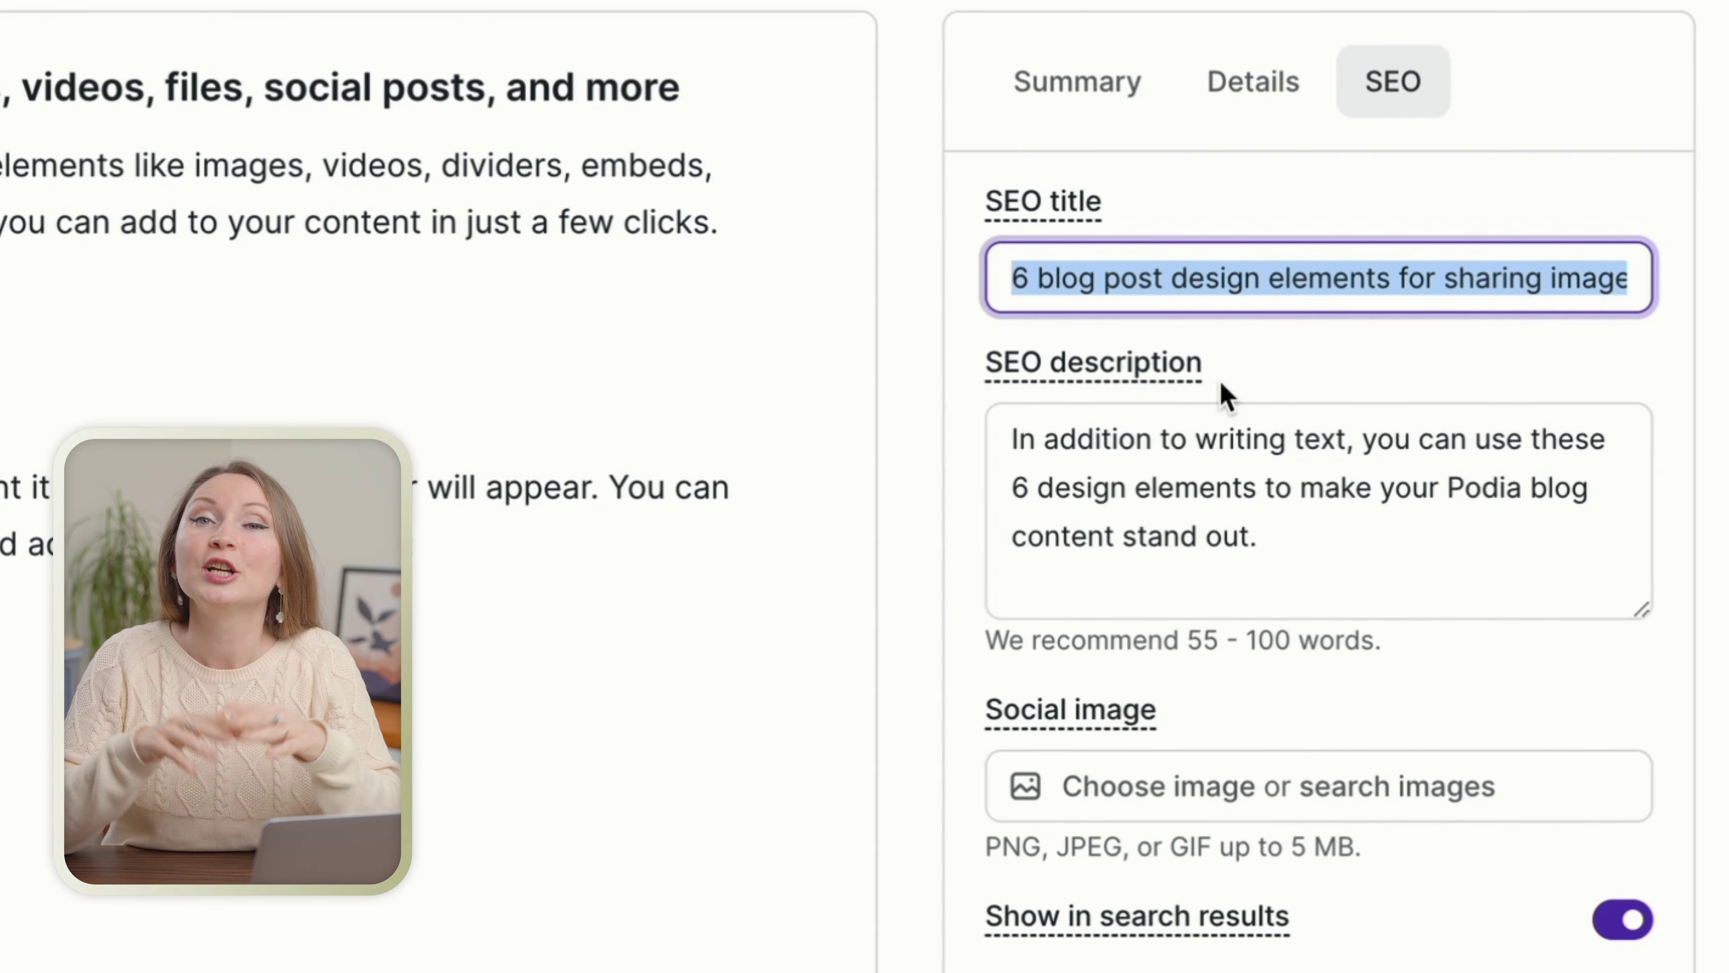
pyautogui.tripleClick(1212, 440)
pyautogui.scroll(-3, 1205, 449)
pyautogui.moveTo(1215, 701)
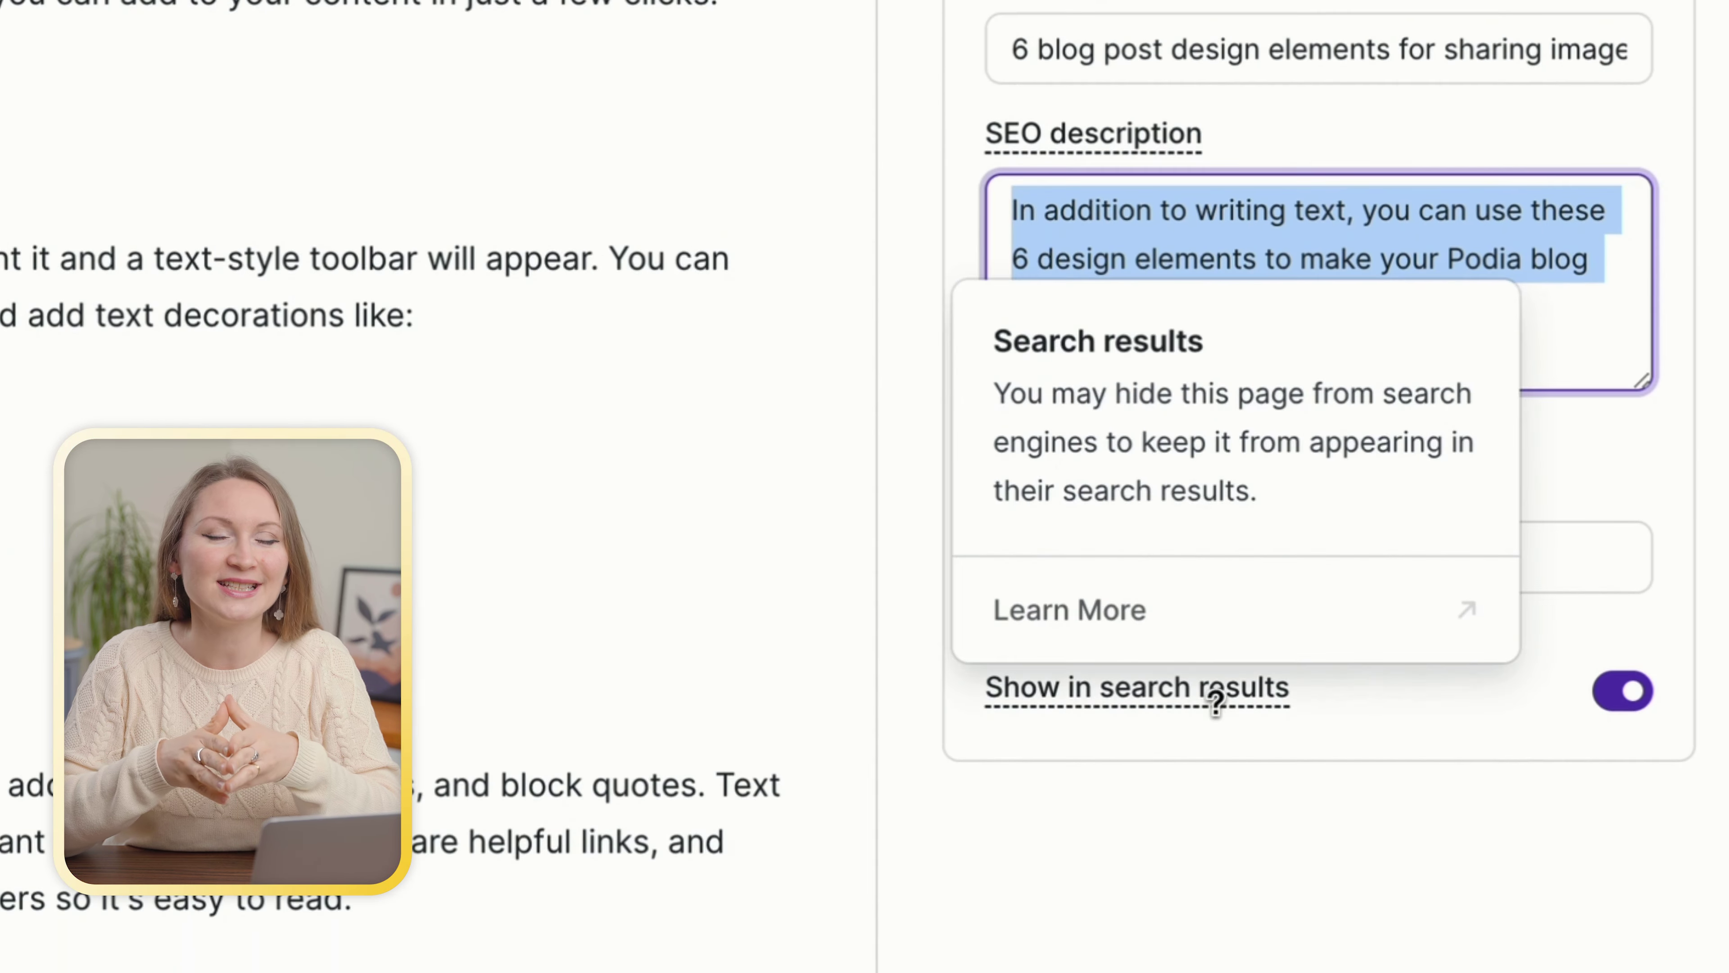
pyautogui.click(1623, 708)
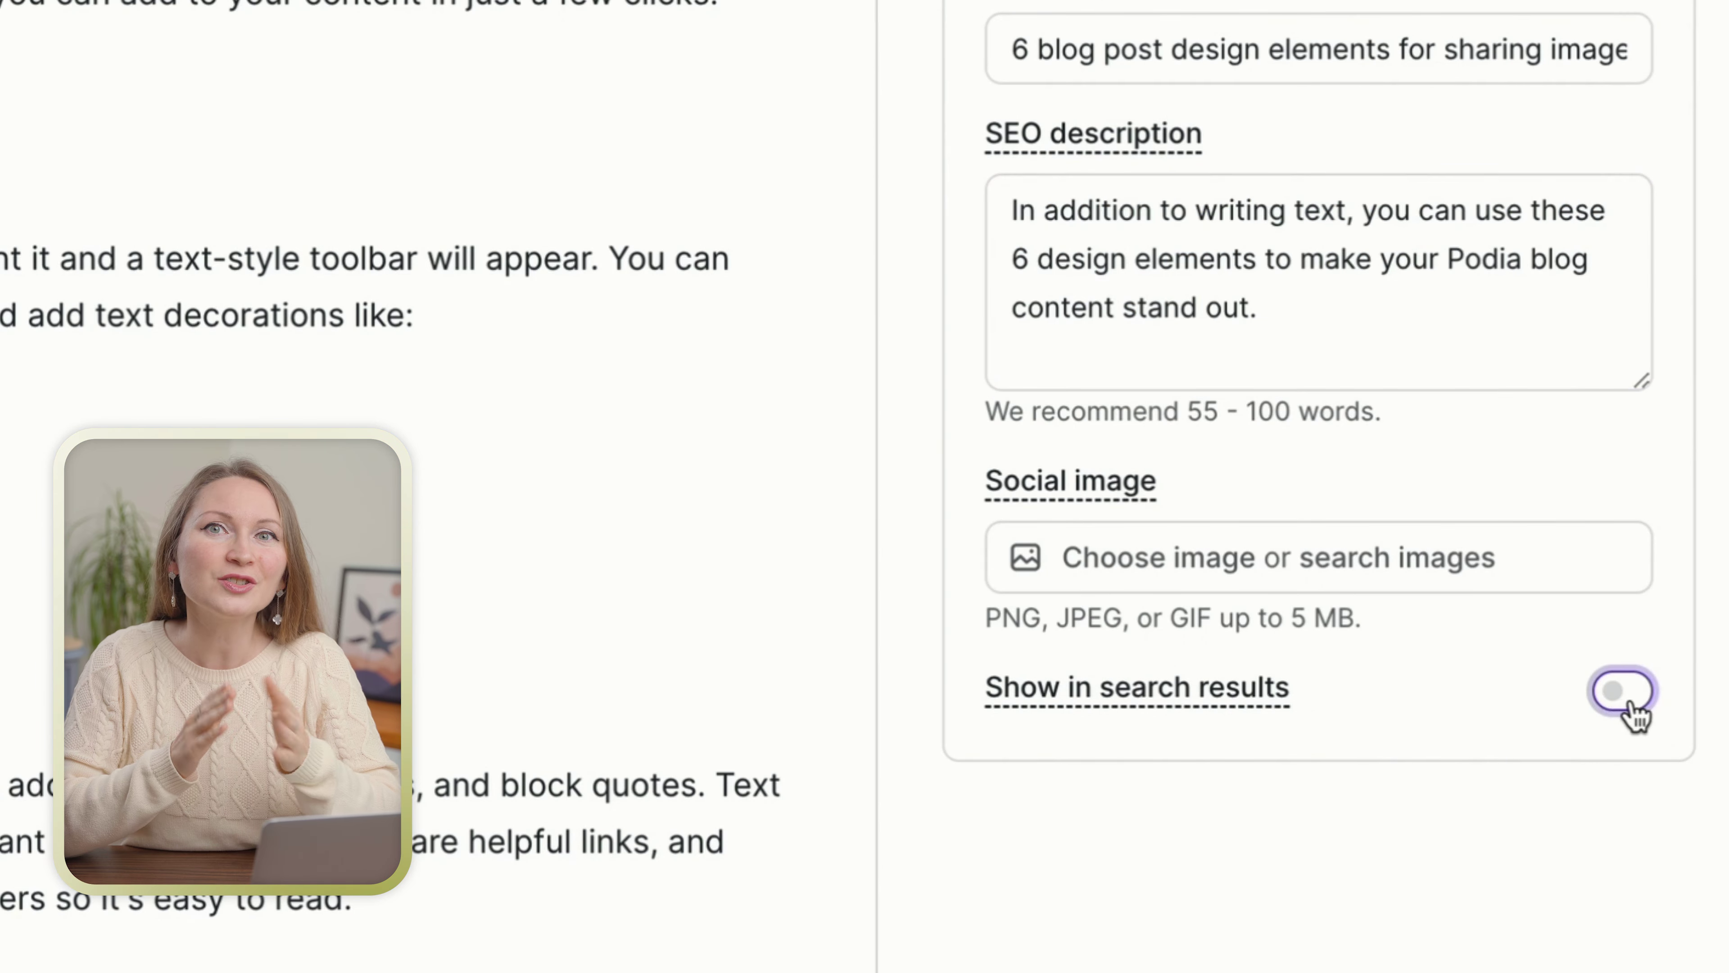
pyautogui.click(1623, 708)
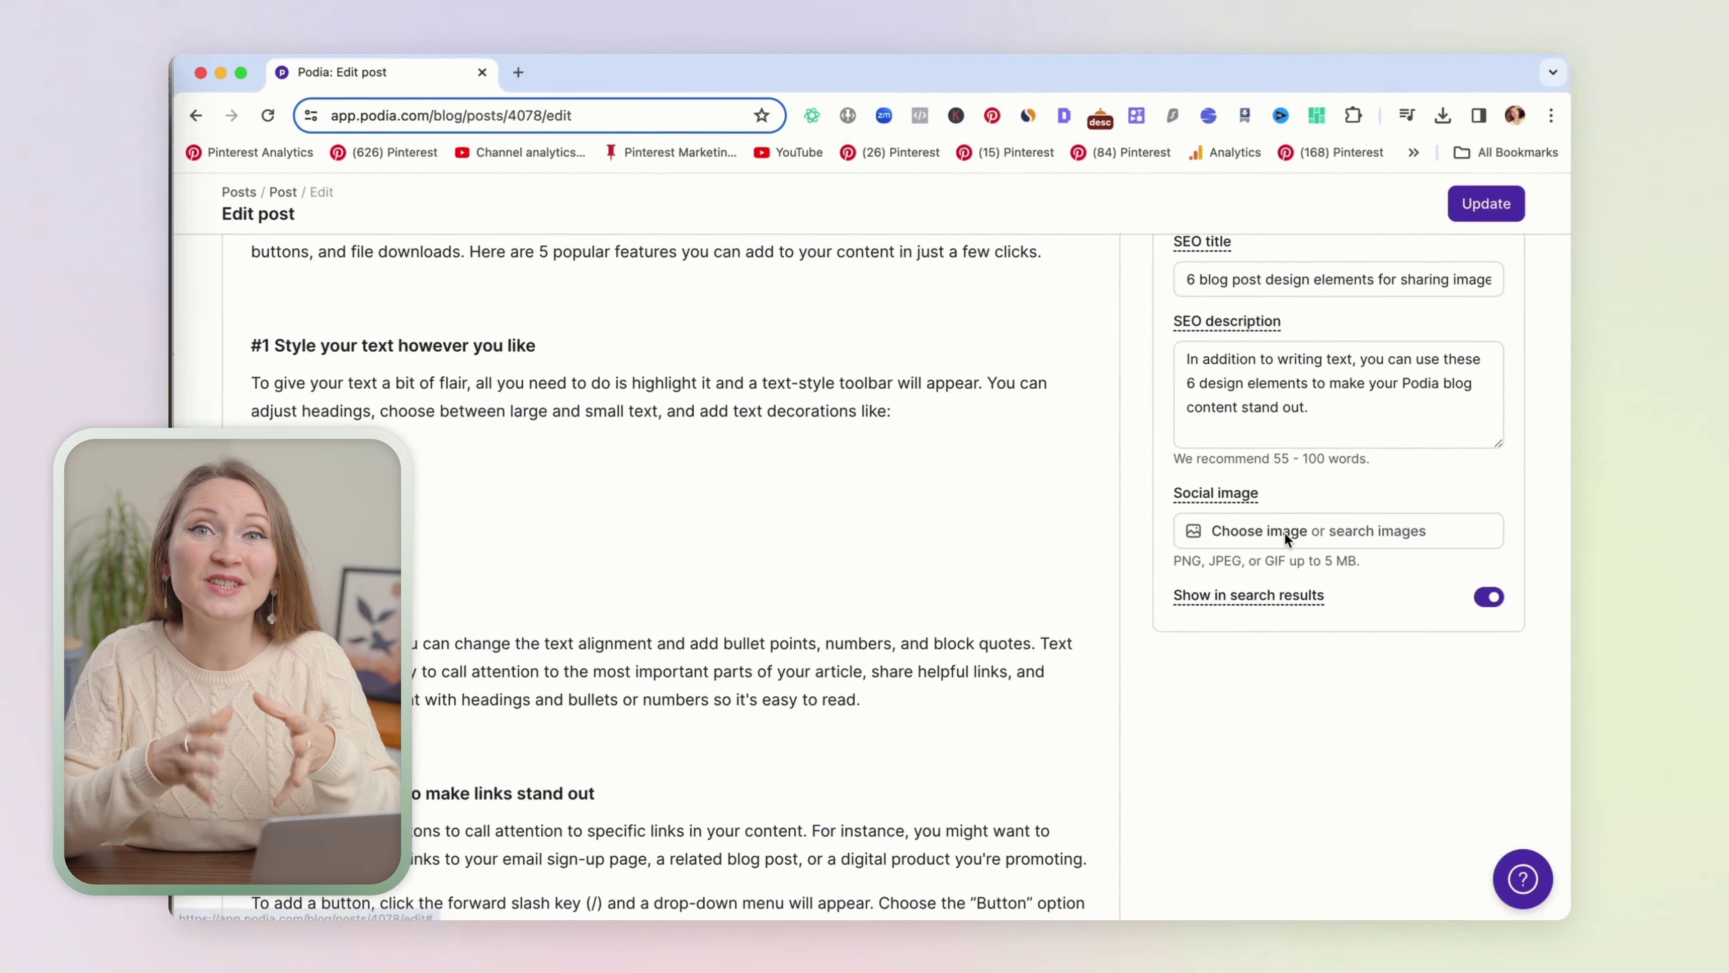
# Cancel a computer upload for the social image and search stock photos for 'graphic design'.
pyautogui.click(1285, 533)
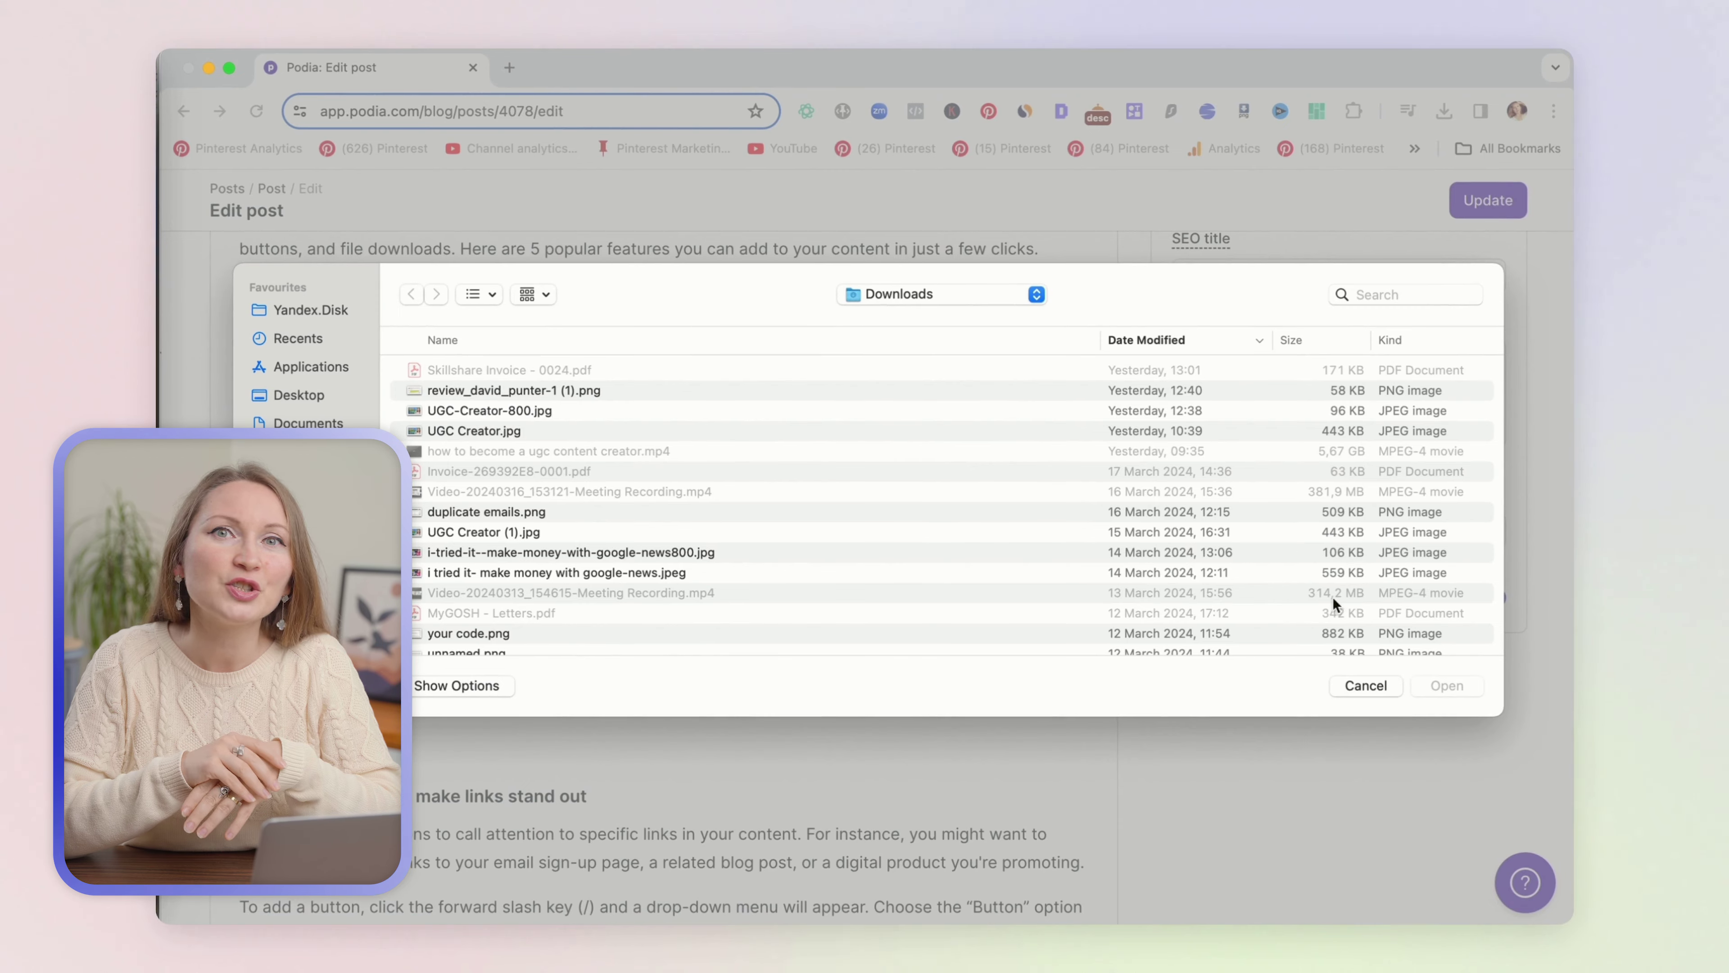
pyautogui.click(1386, 687)
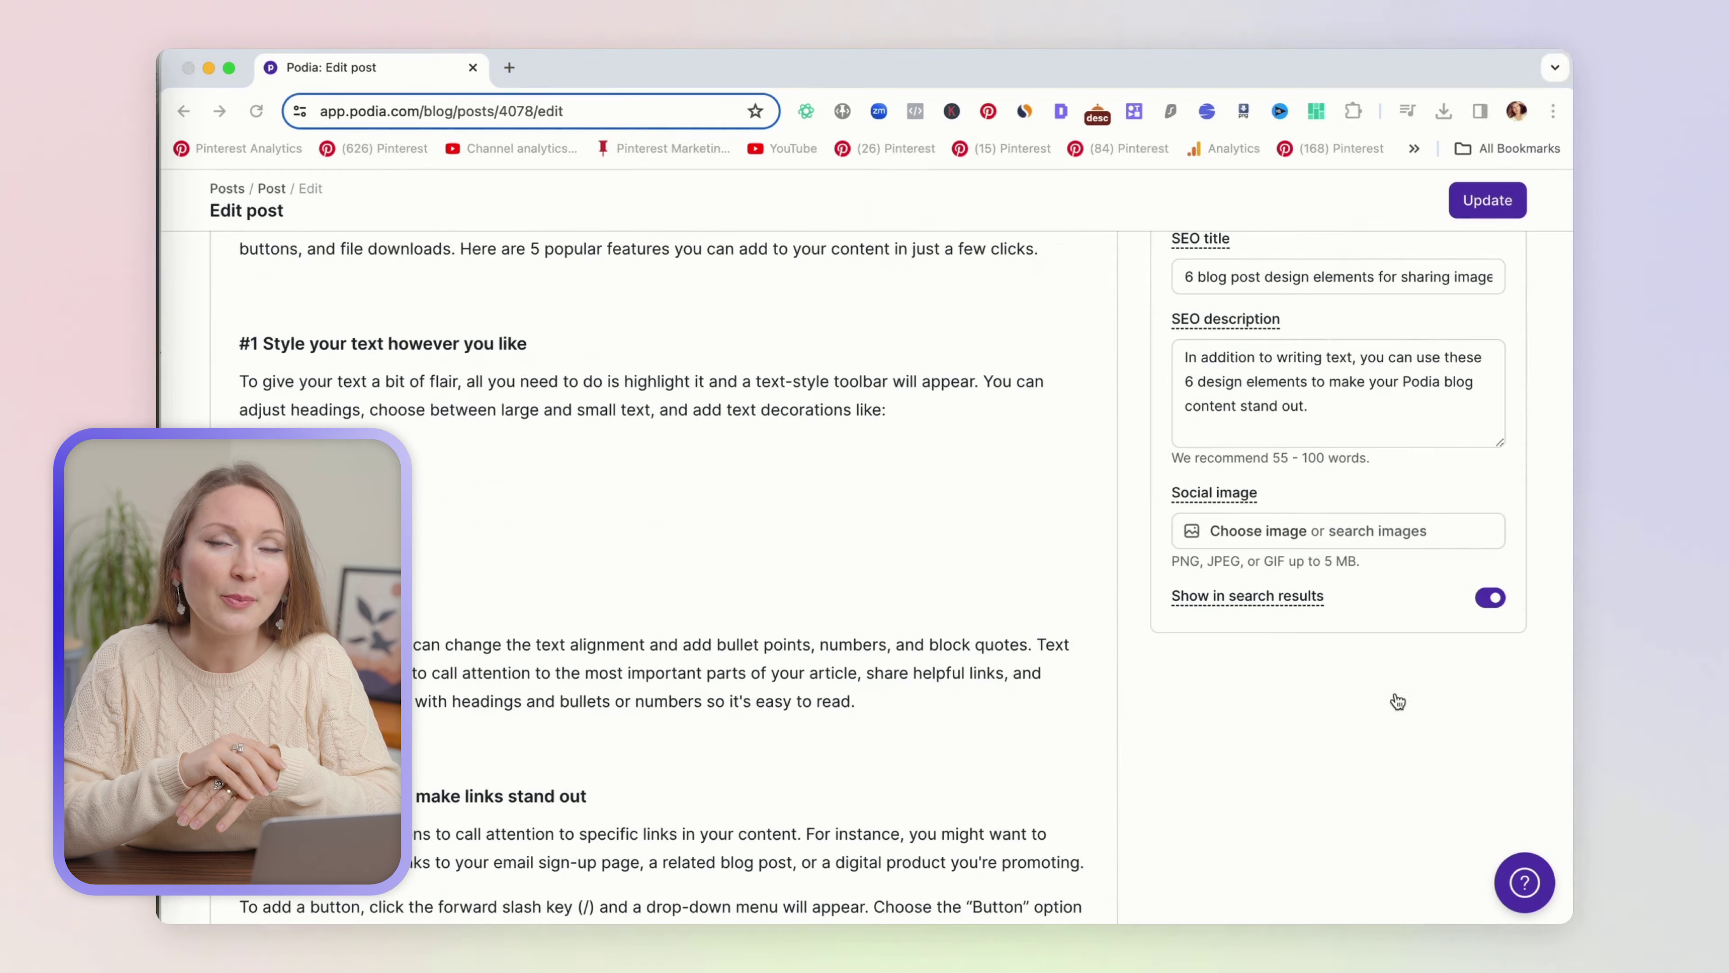
pyautogui.click(1420, 537)
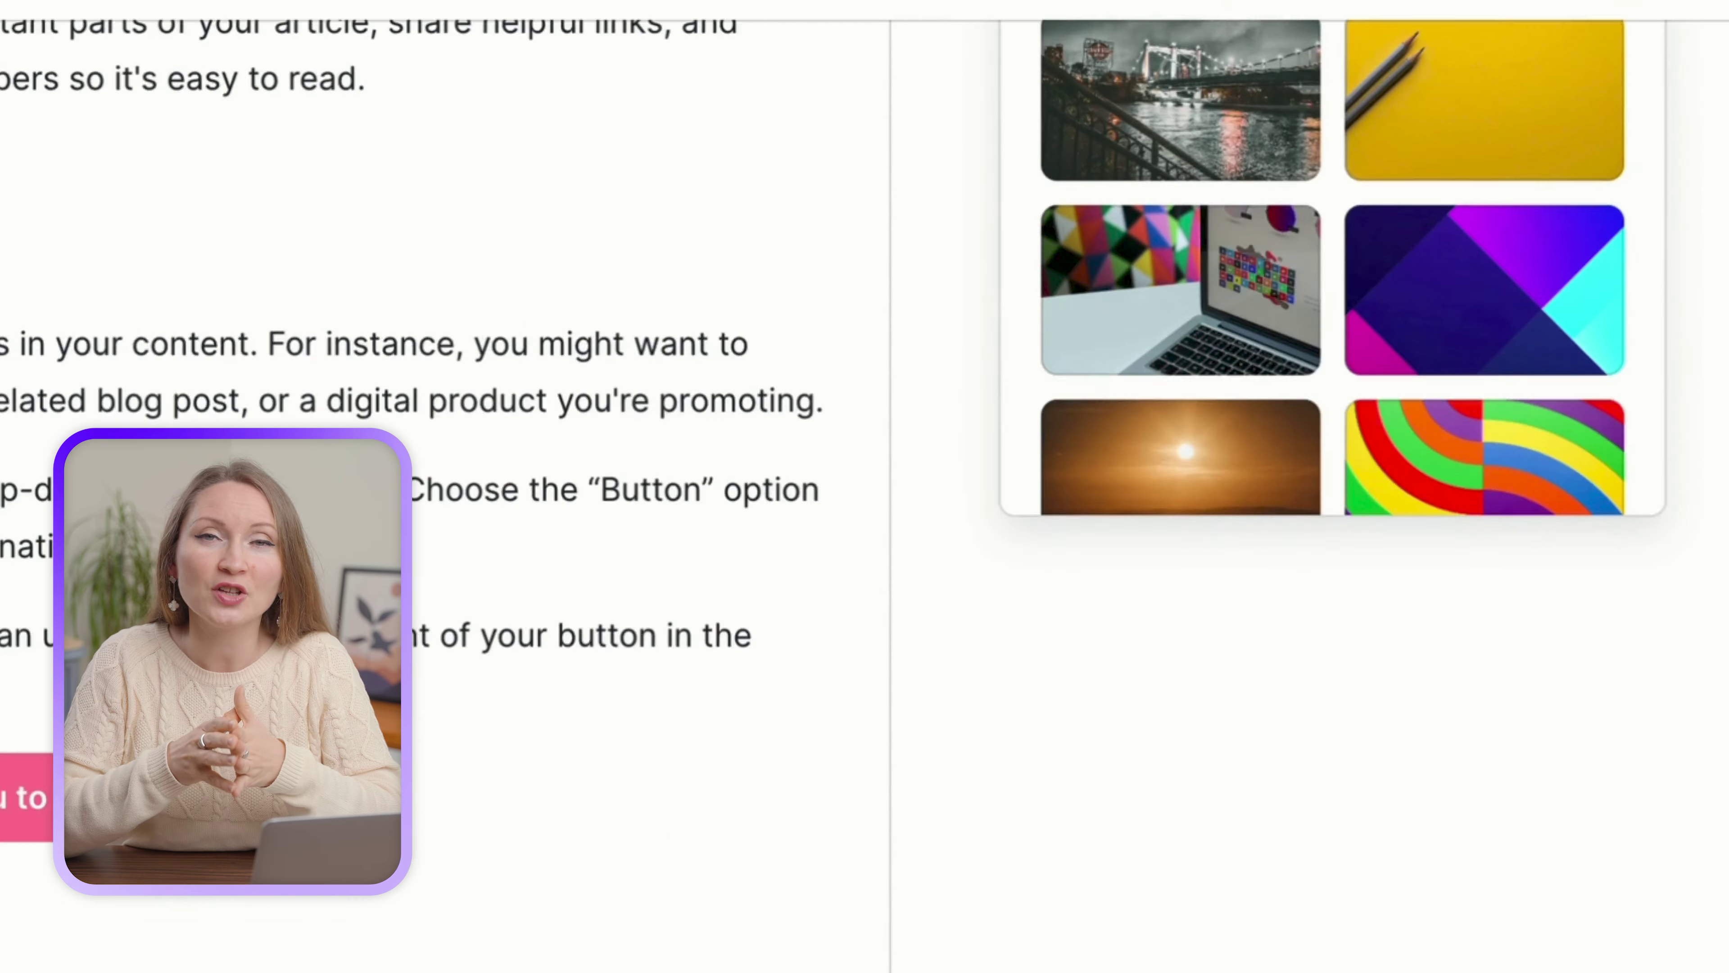
pyautogui.write('graphic design')
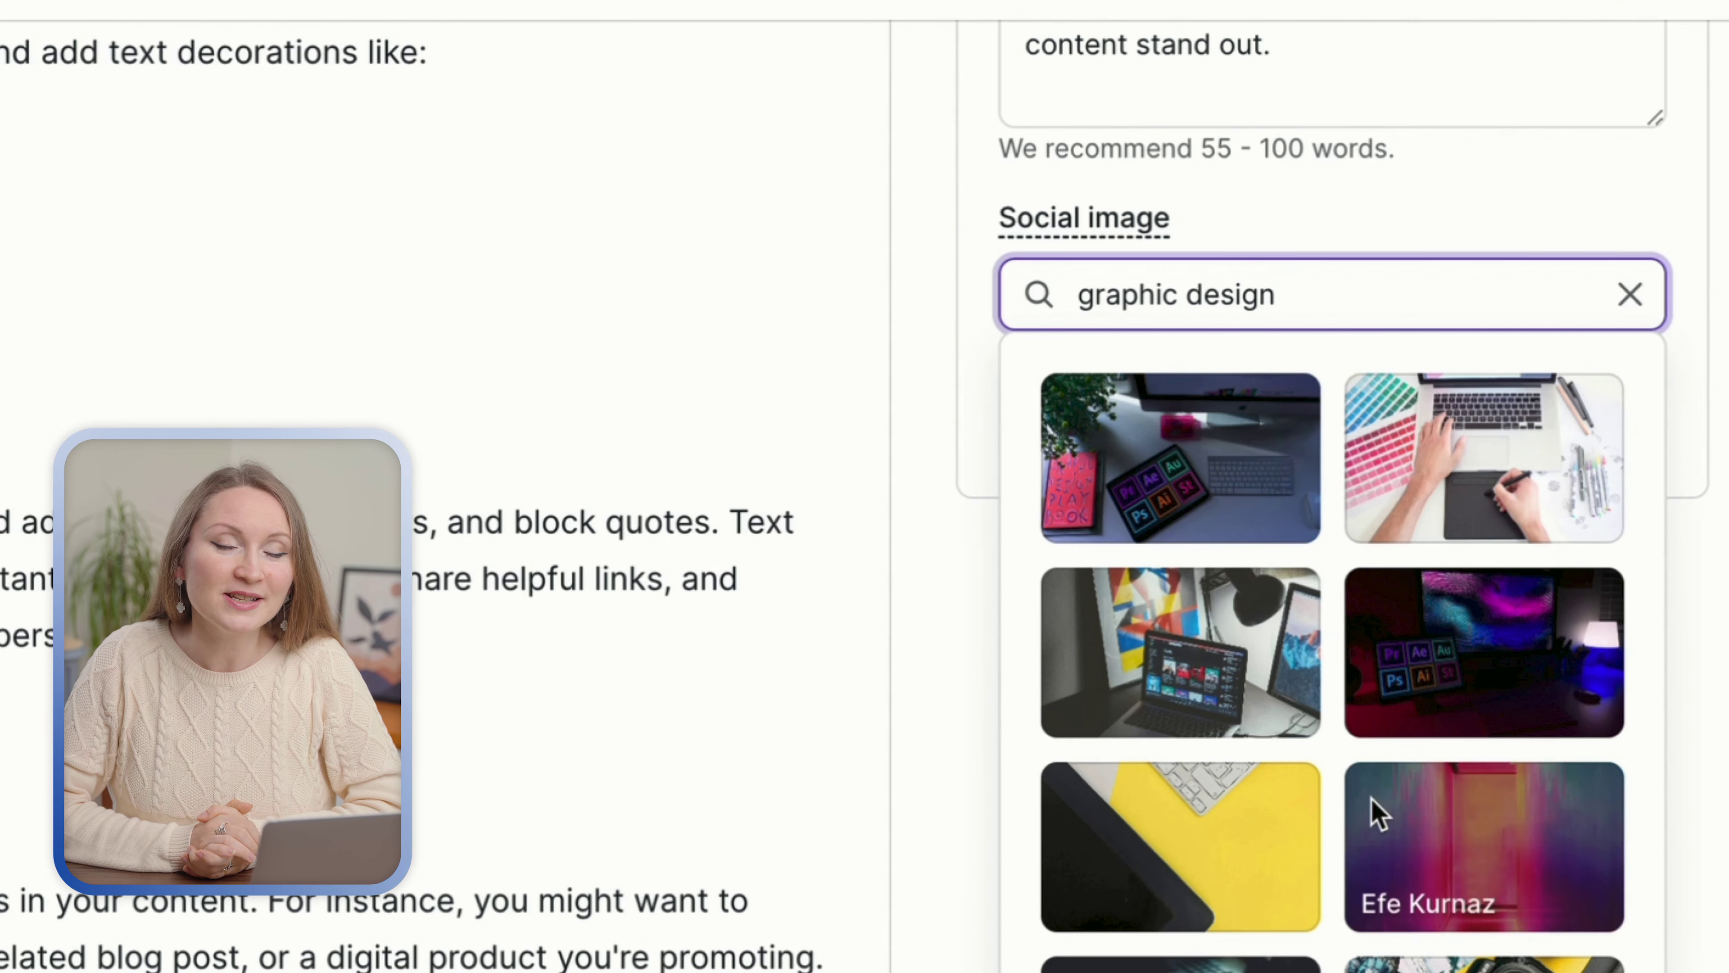
pyautogui.scroll(-10, 1374, 811)
pyautogui.scroll(7, 1375, 807)
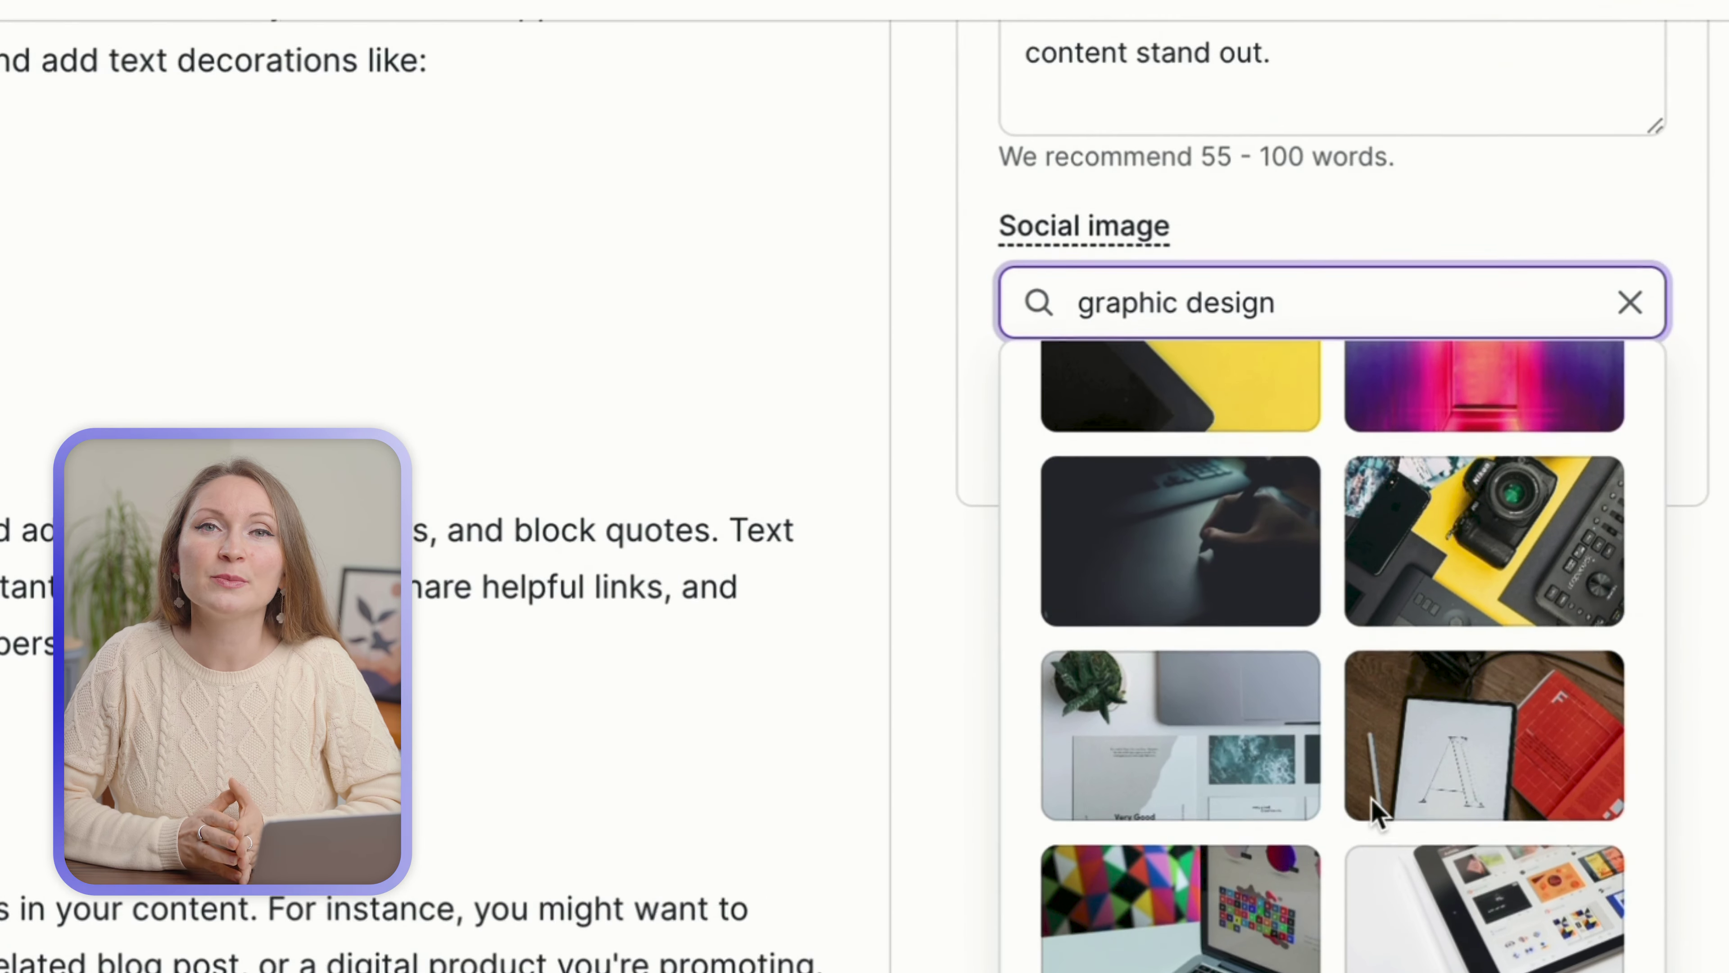
pyautogui.scroll(-6, 1375, 811)
pyautogui.scroll(-5, 1370, 760)
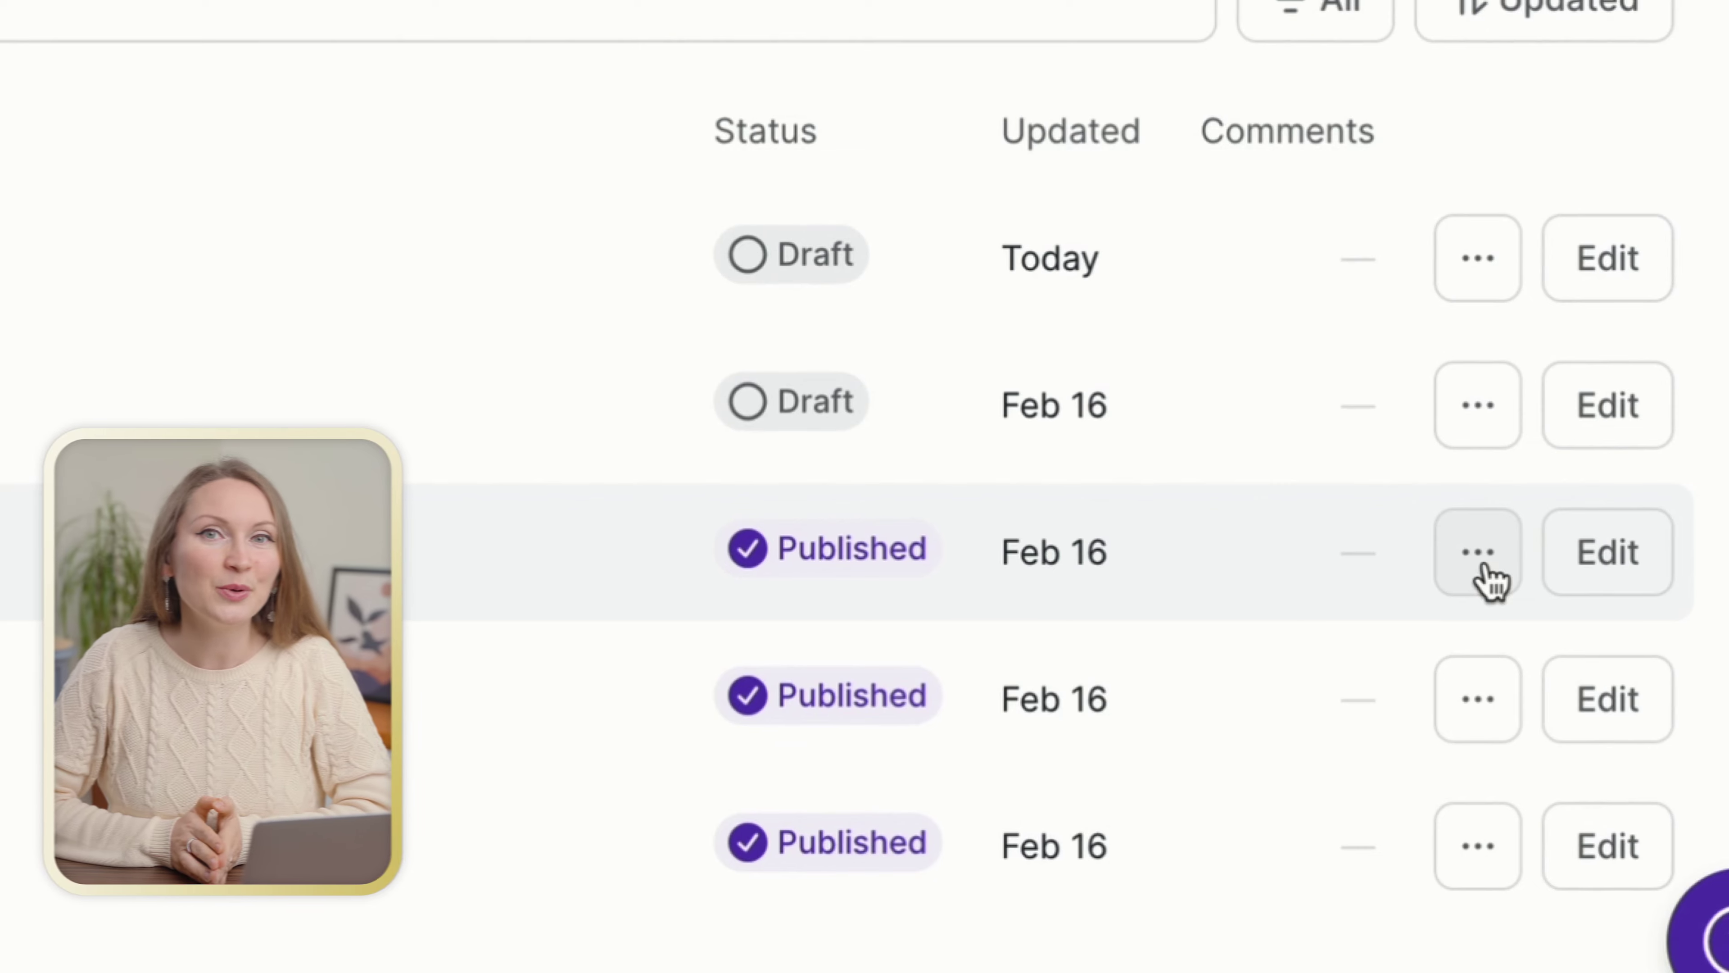
# Open Share options for the published '6 blog post design elements' post, view it live and copy its link.
pyautogui.click(1482, 562)
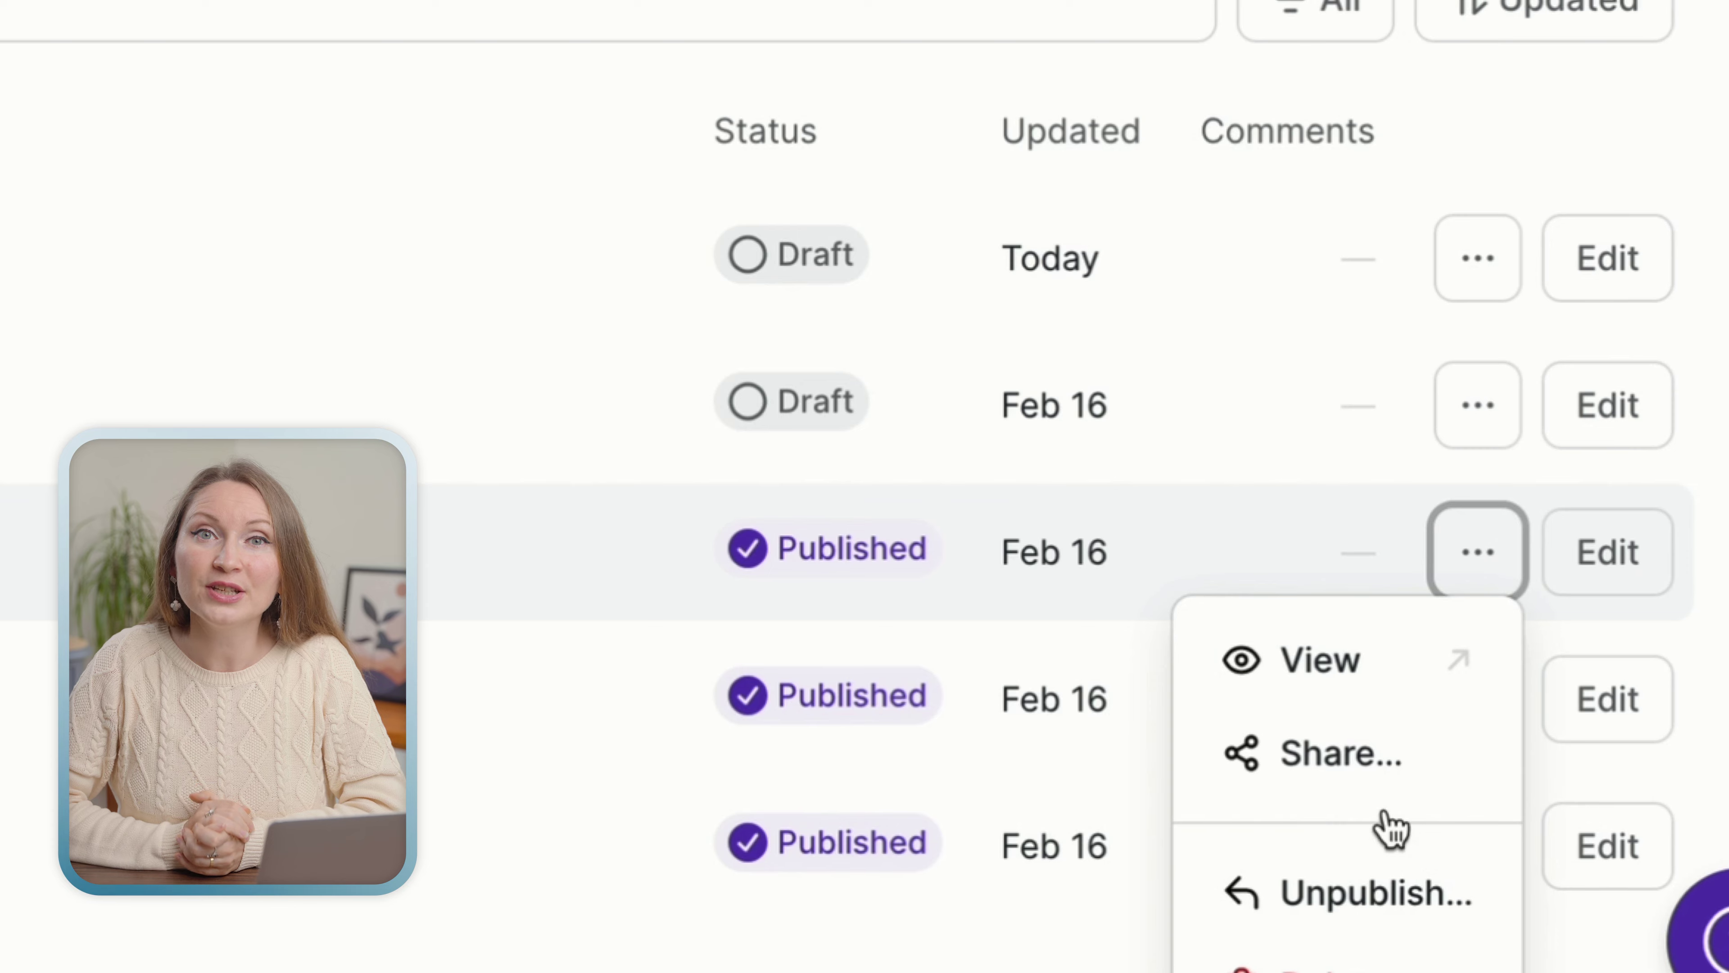
pyautogui.click(1378, 787)
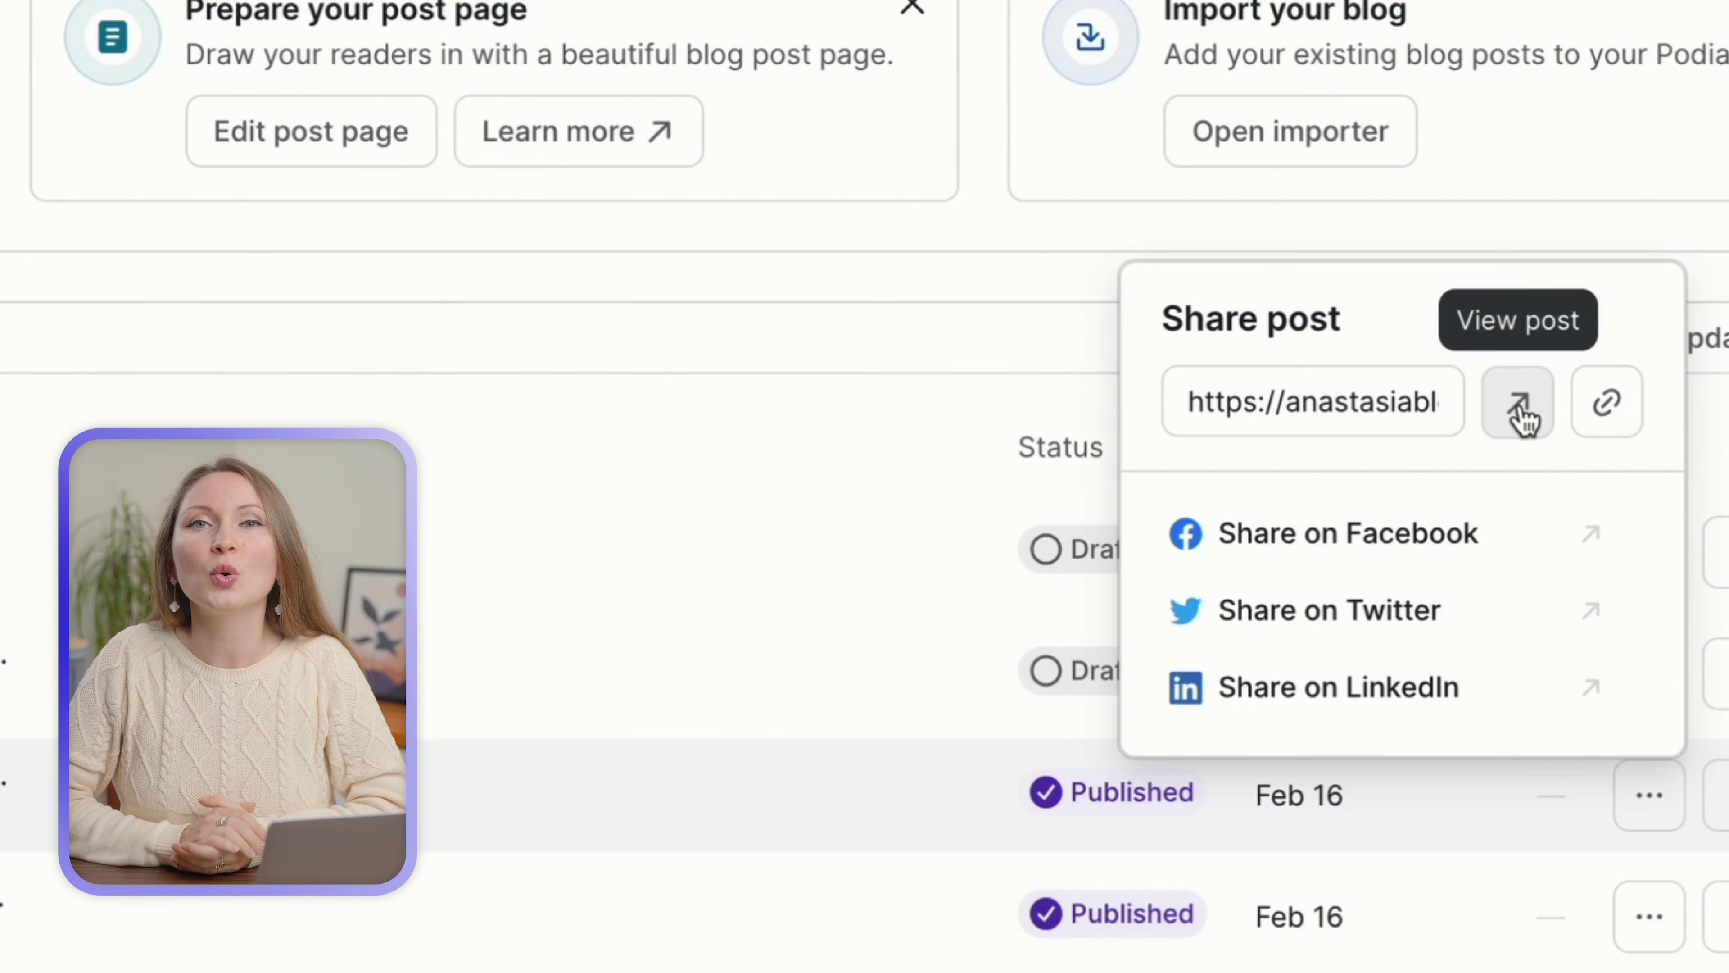
pyautogui.click(1522, 417)
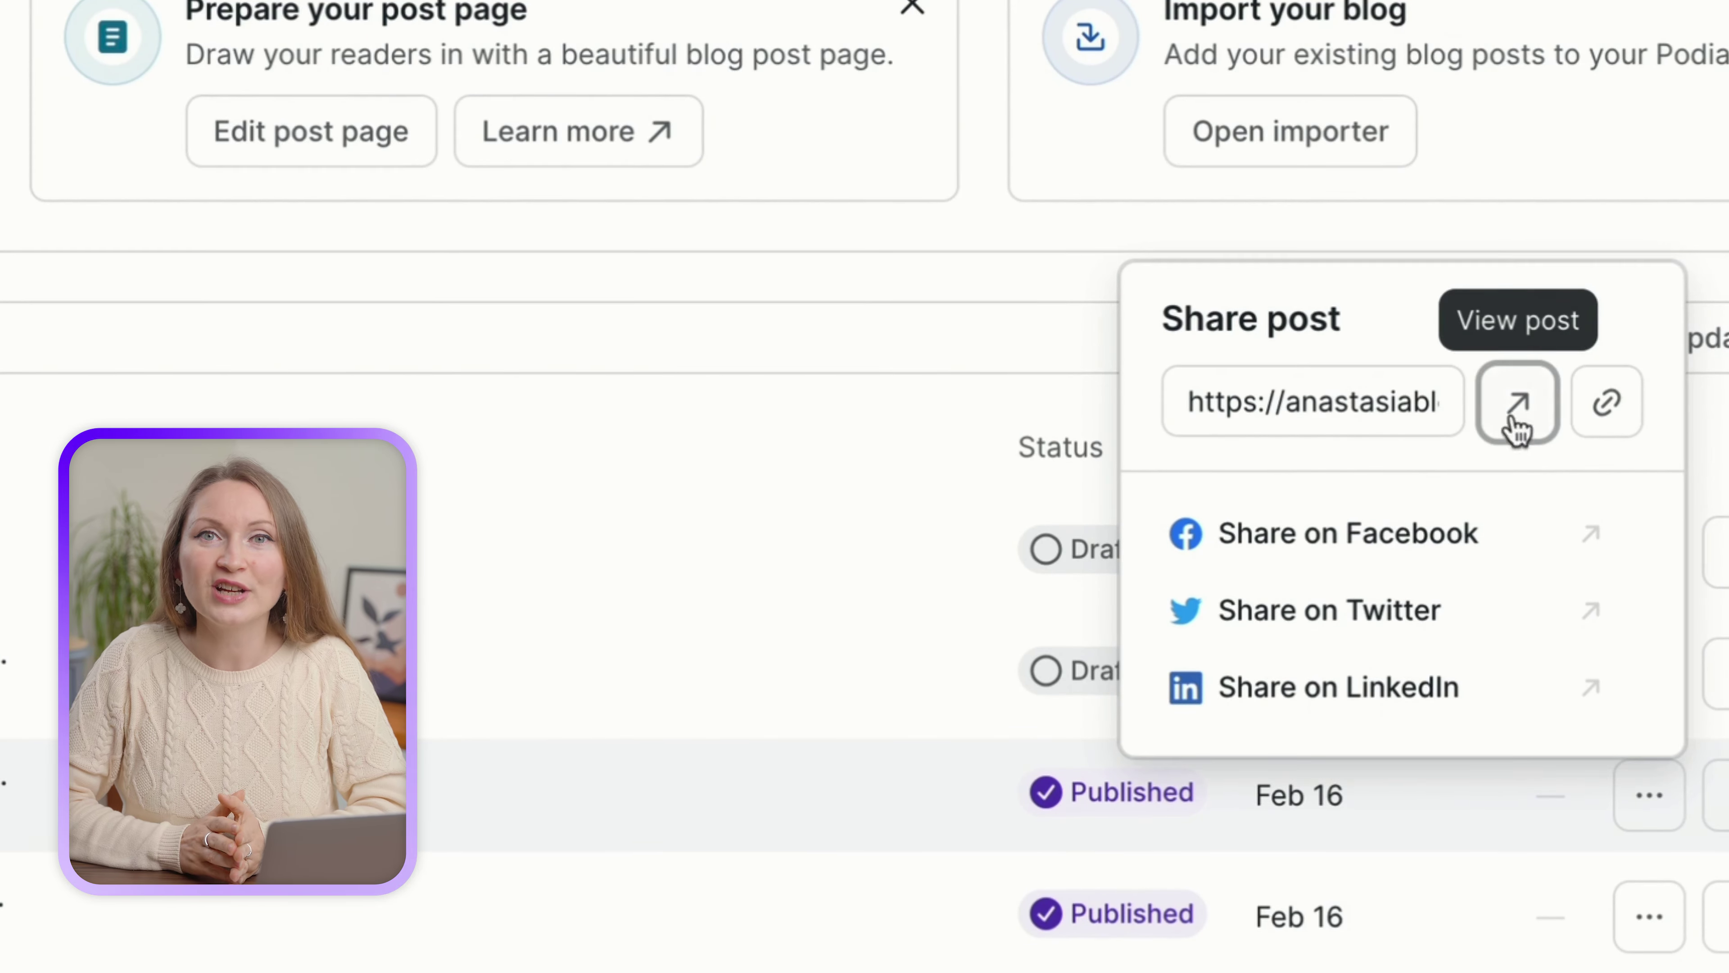
pyautogui.click(1607, 406)
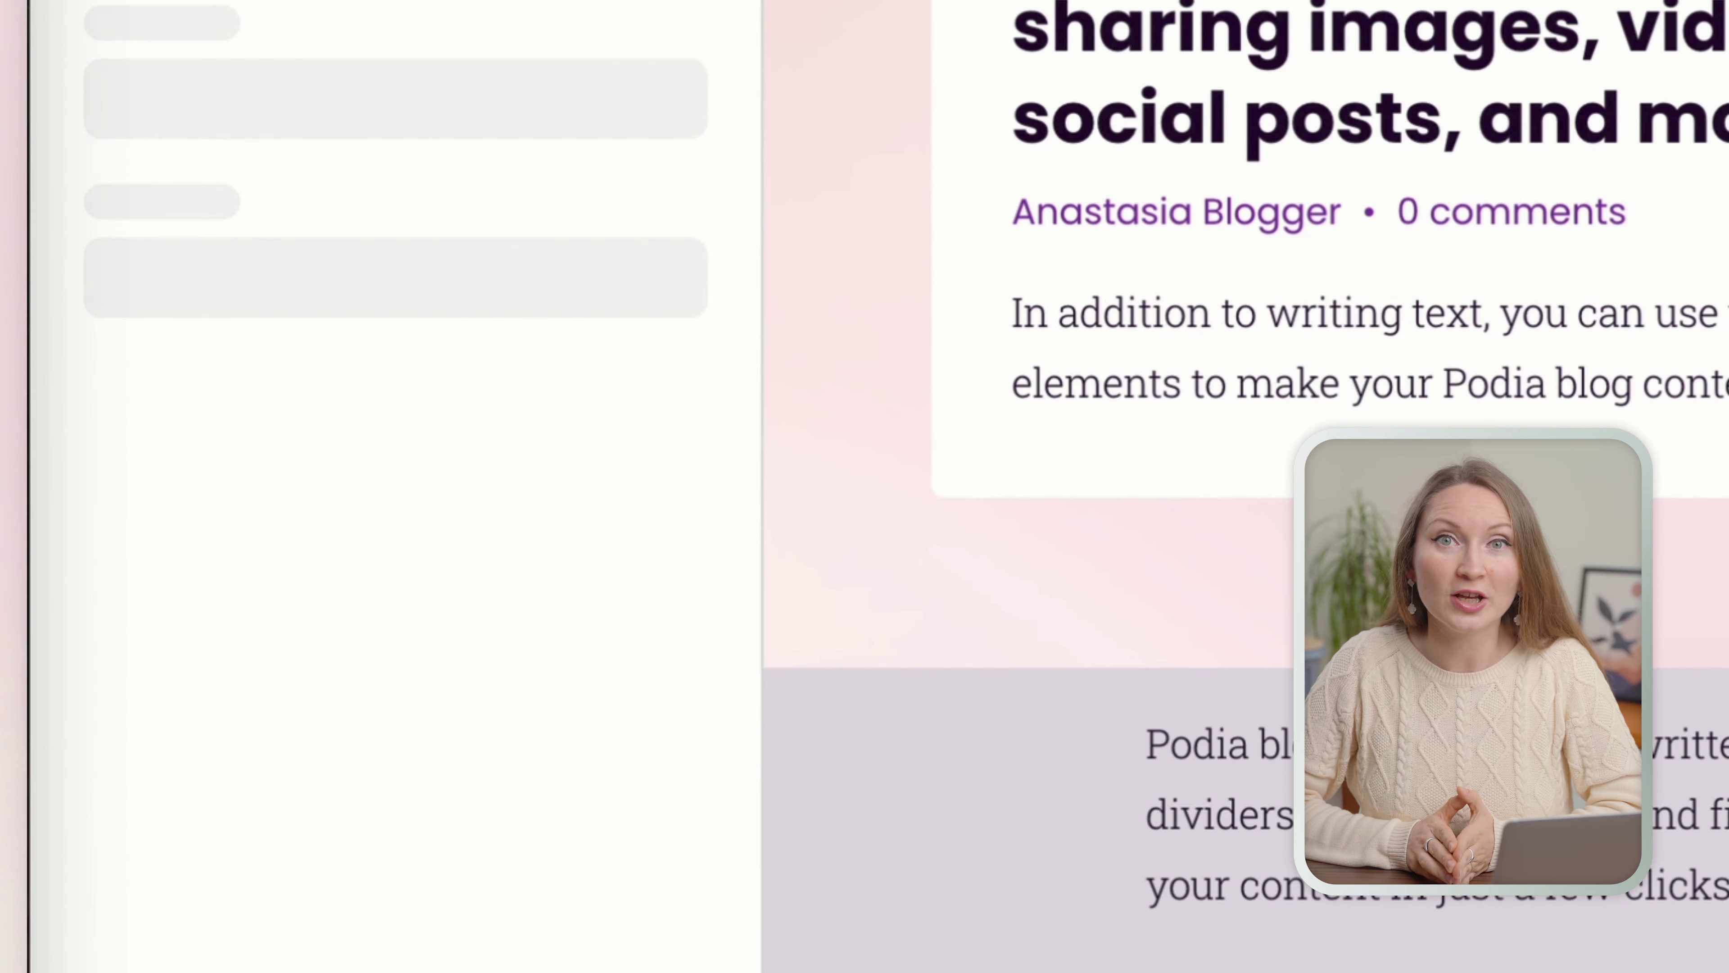
# Add an Email form section to the post page titled 'Get Online Marketing Tips Weekly'.
pyautogui.moveTo(563, 427)
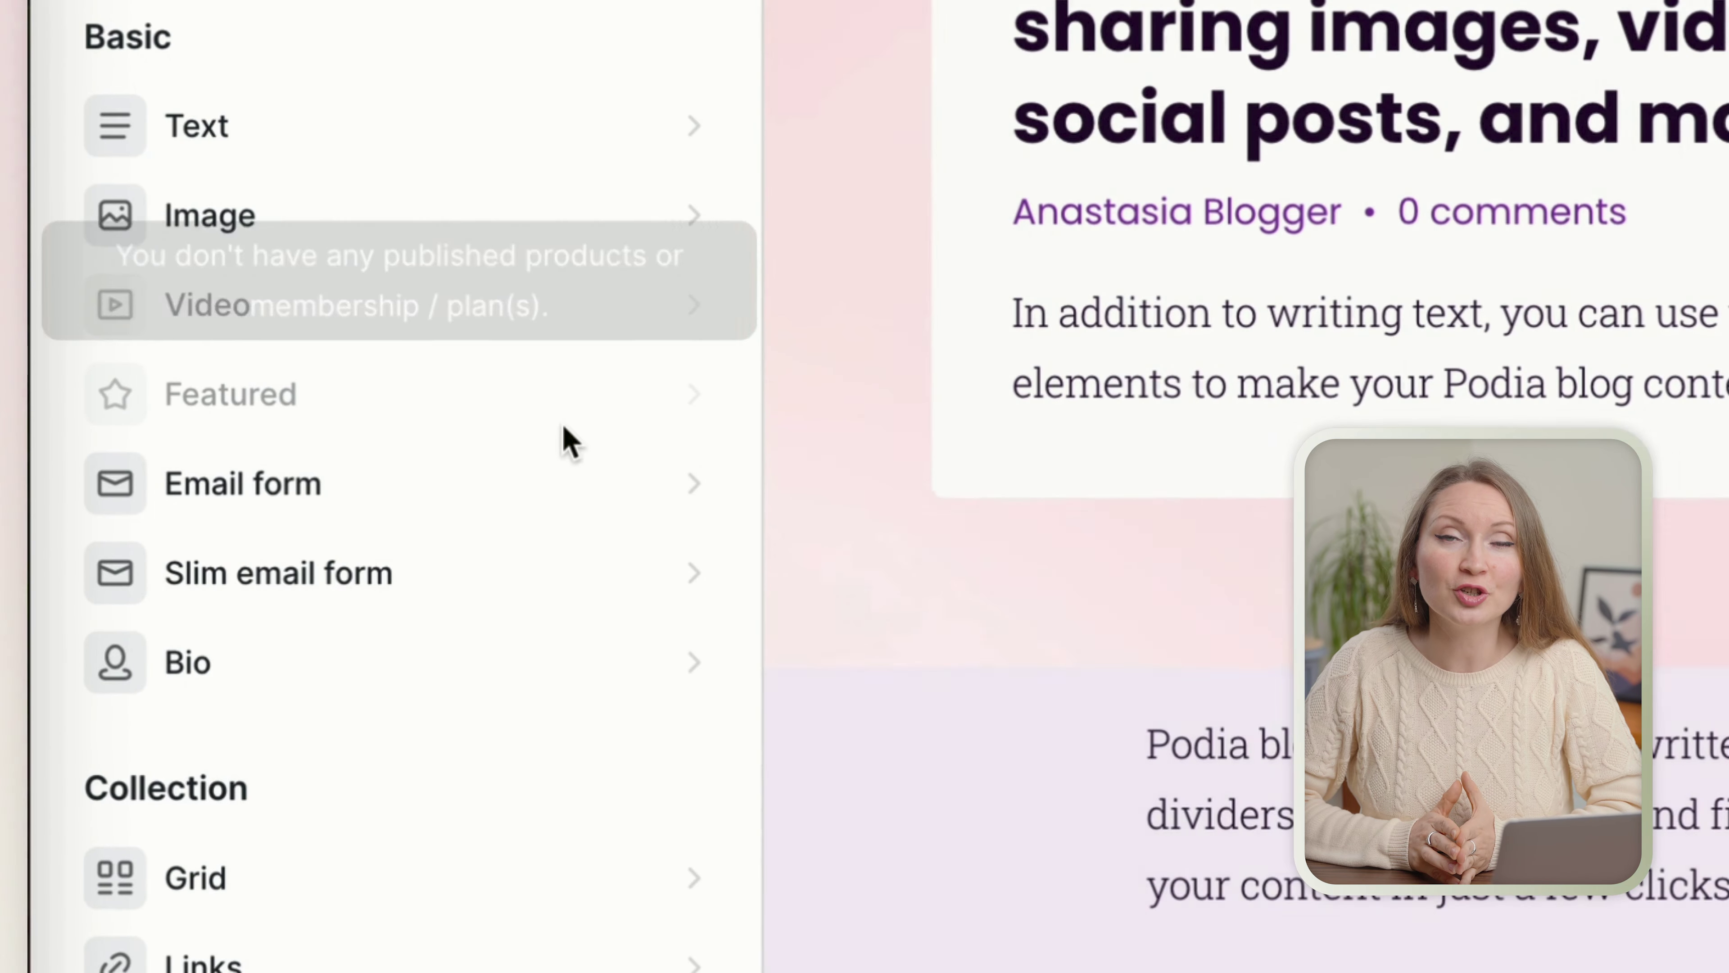
pyautogui.click(322, 509)
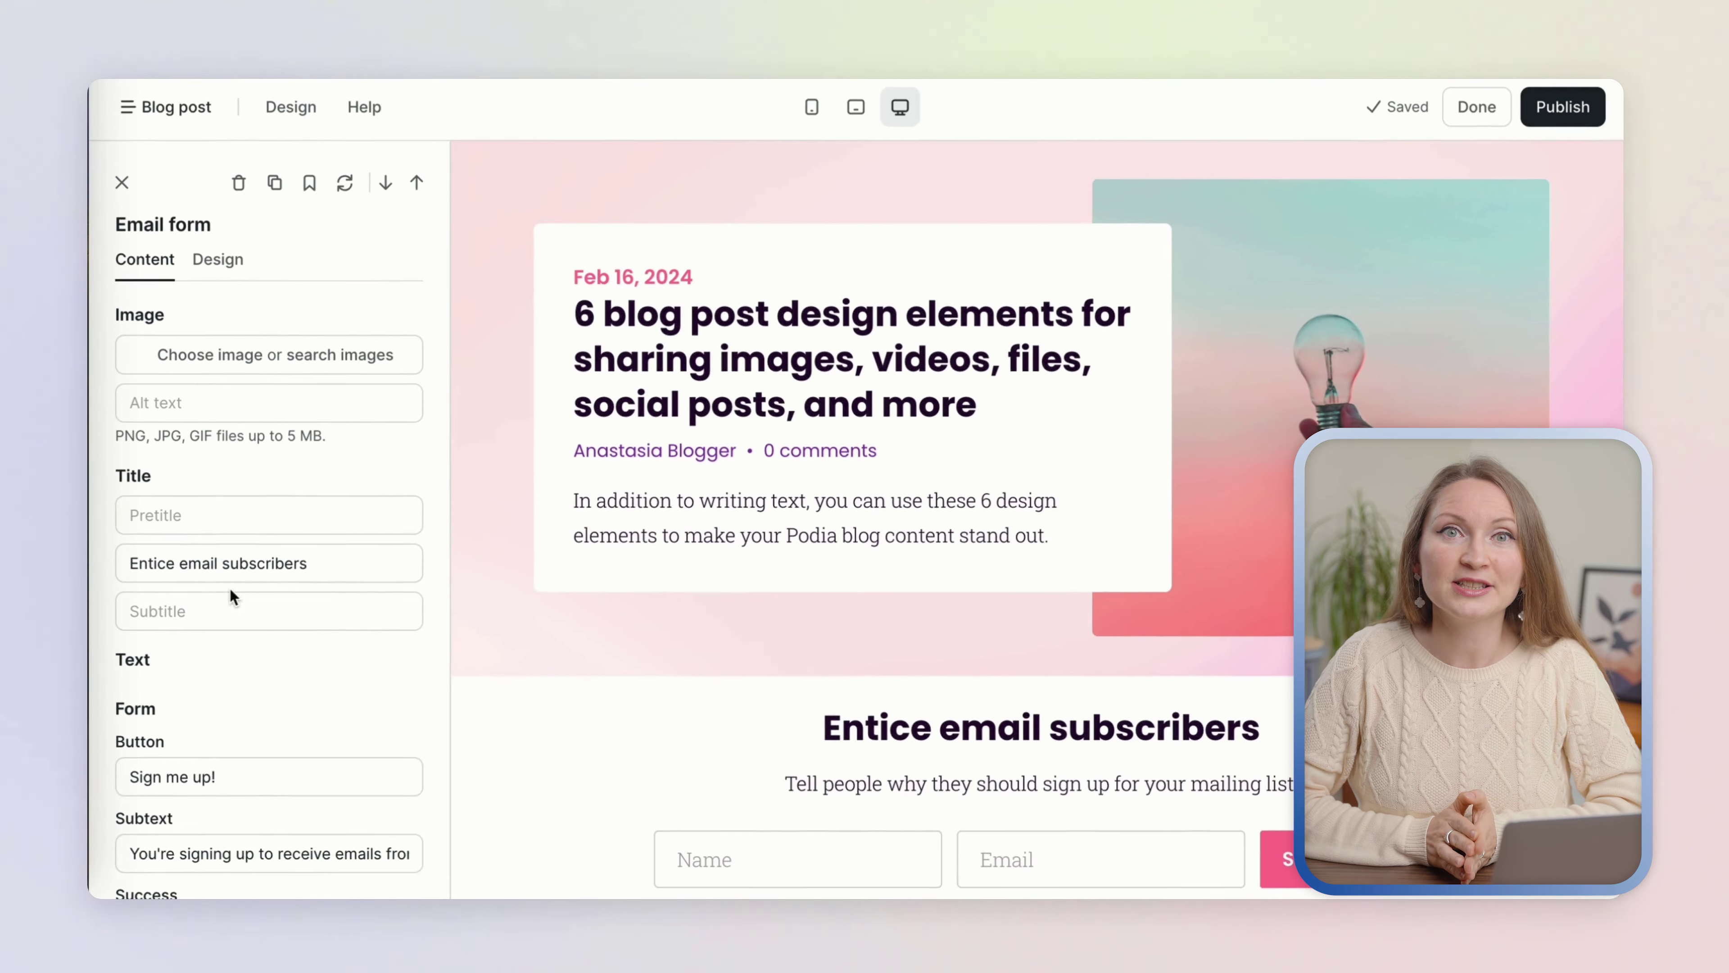
pyautogui.tripleClick(239, 562)
pyautogui.write('Get Online Marketing Tip')
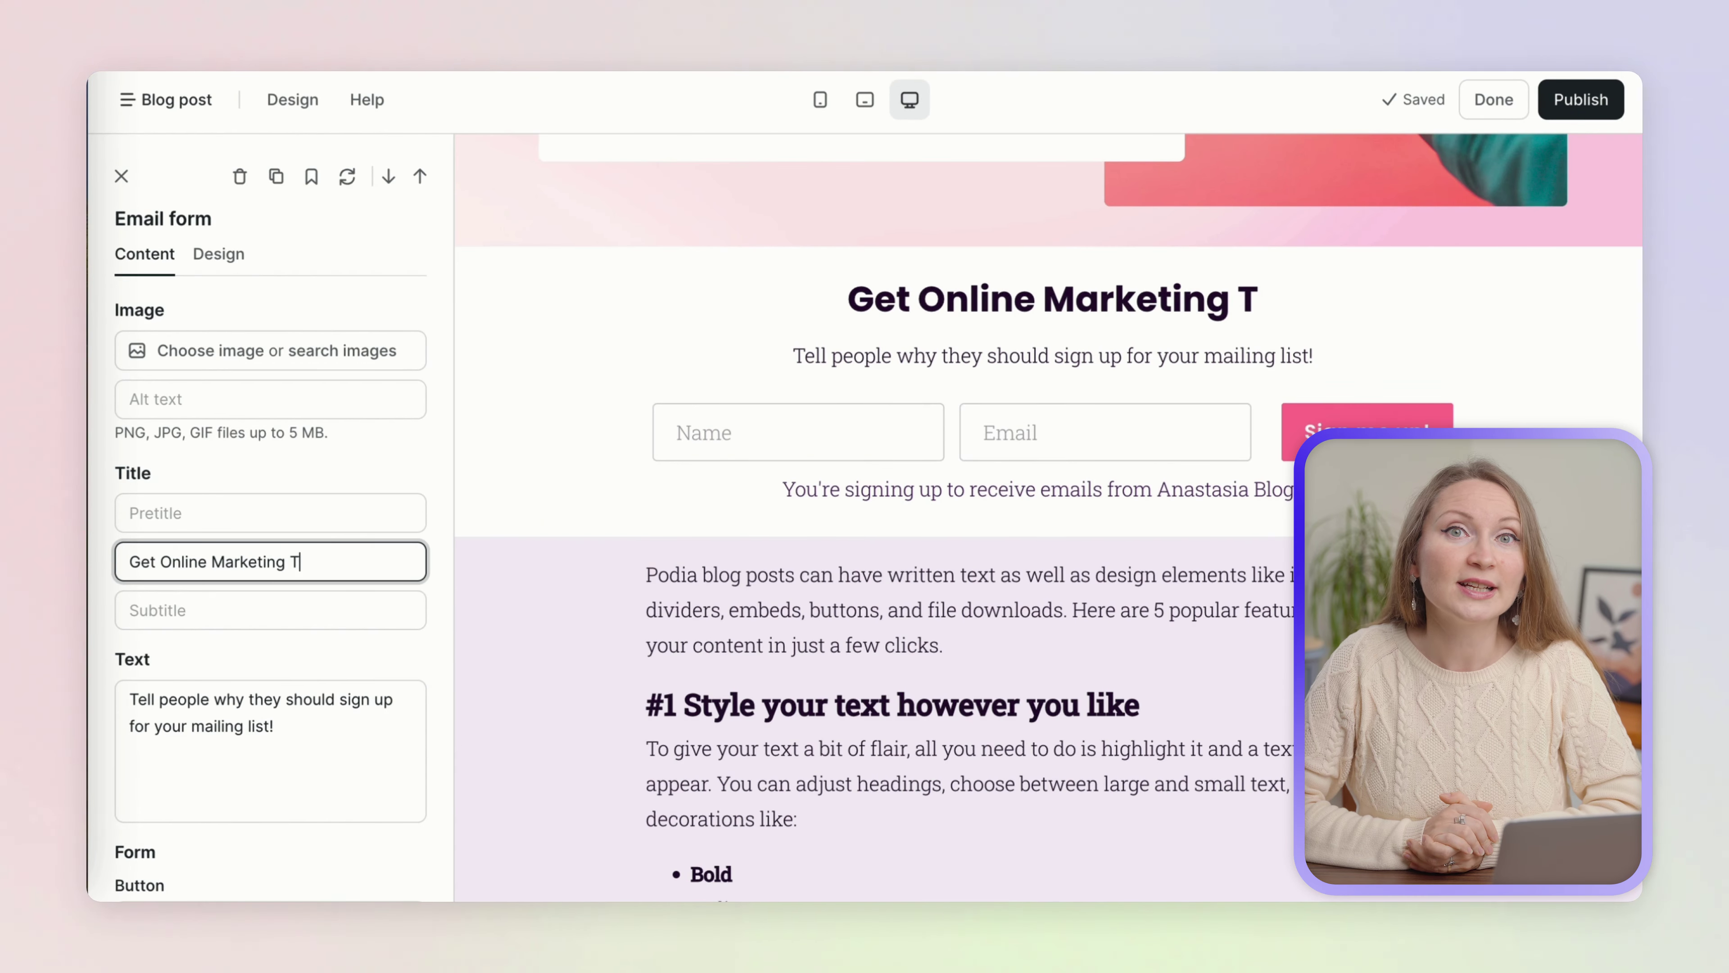
pyautogui.write('s Weekly')
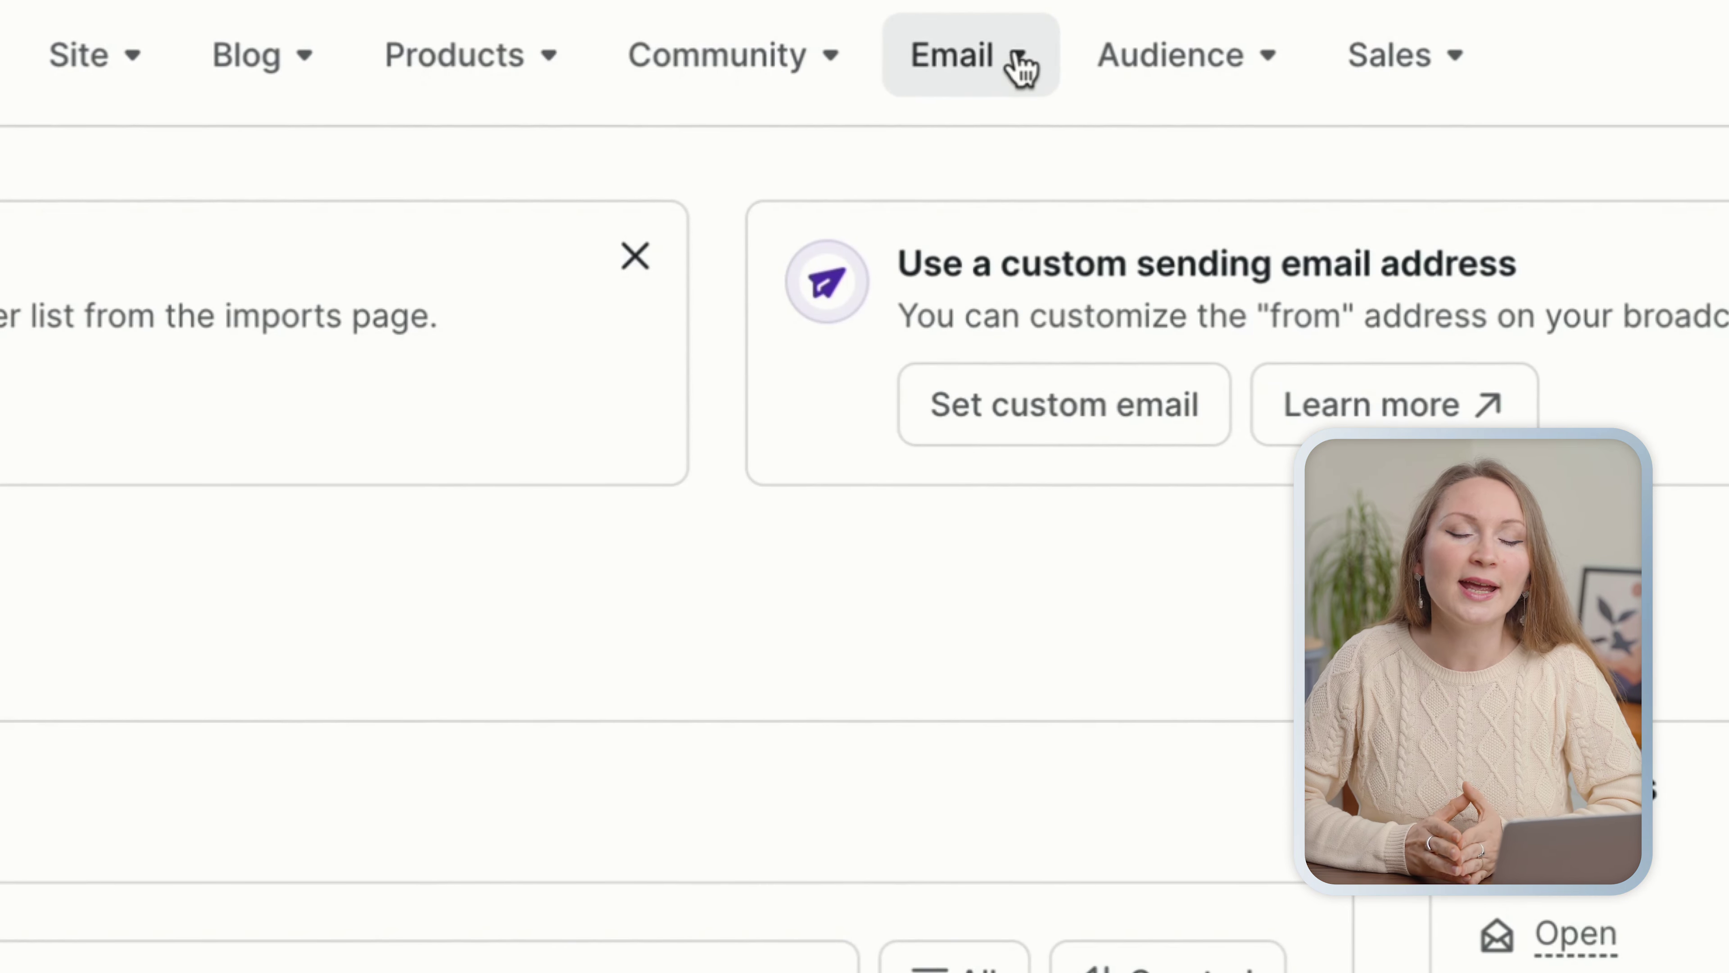
pyautogui.click(1016, 65)
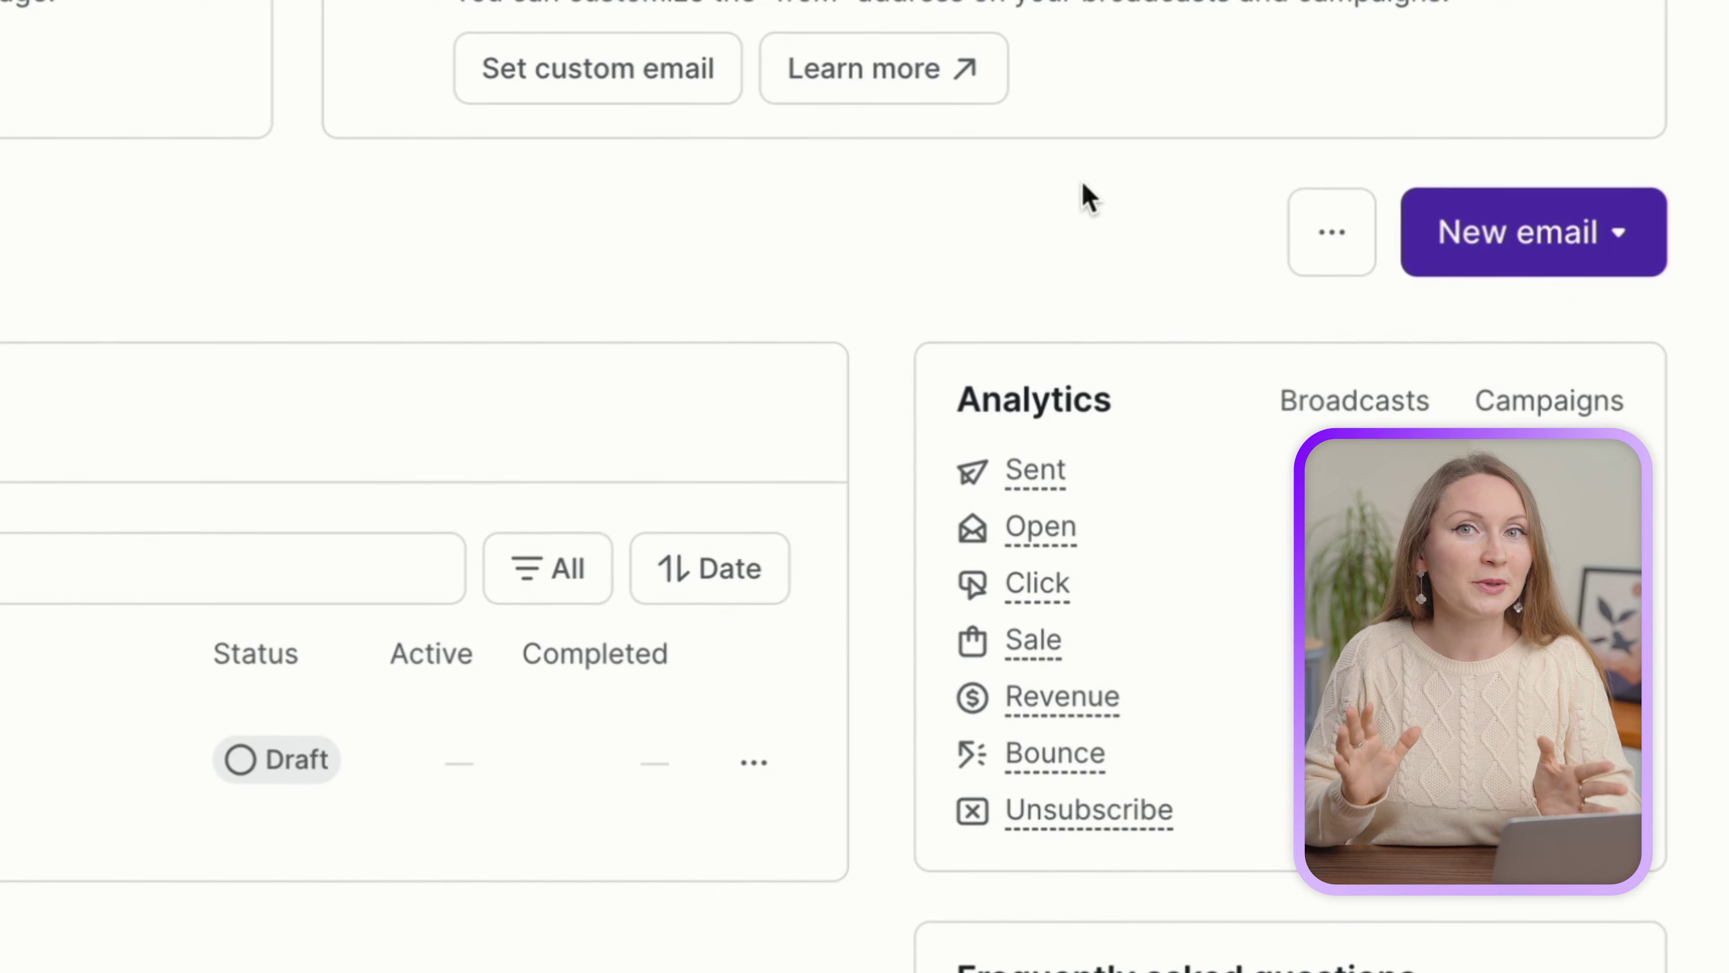
# Show the New email choices: a broadcast or a campaign.
pyautogui.click(1586, 225)
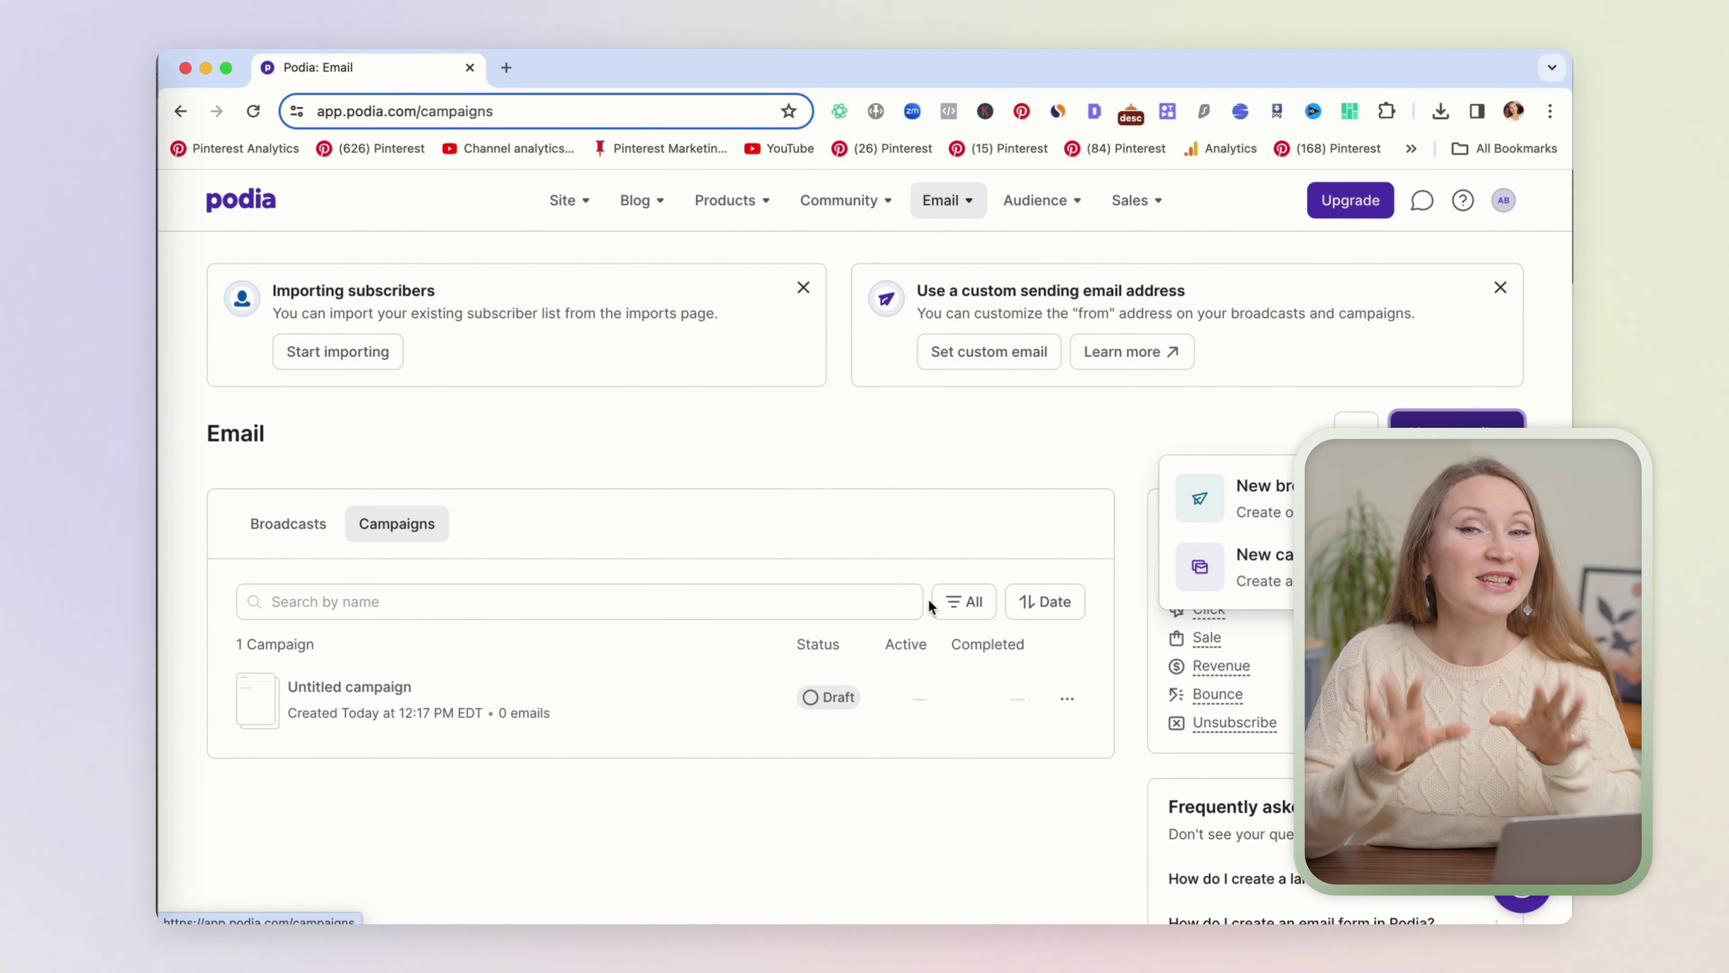
# Open the Untitled campaign draft and scroll through its name, sender and entrance settings.
pyautogui.click(369, 690)
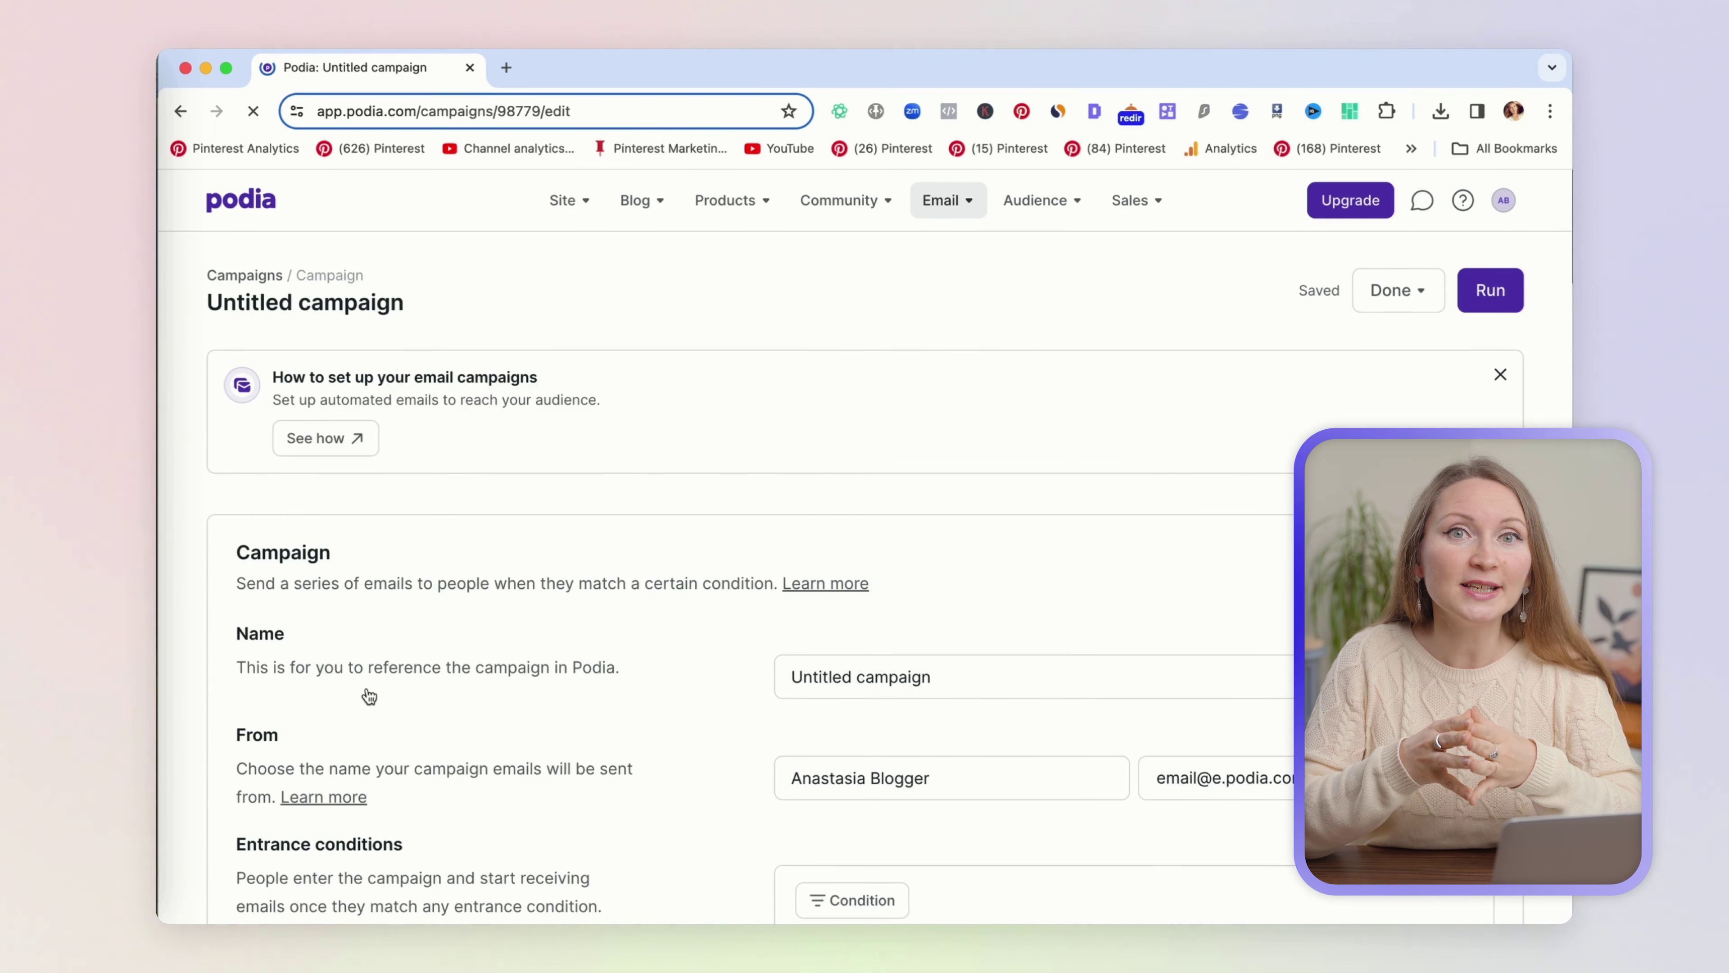
pyautogui.scroll(-3, 368, 695)
pyautogui.scroll(-3, 369, 695)
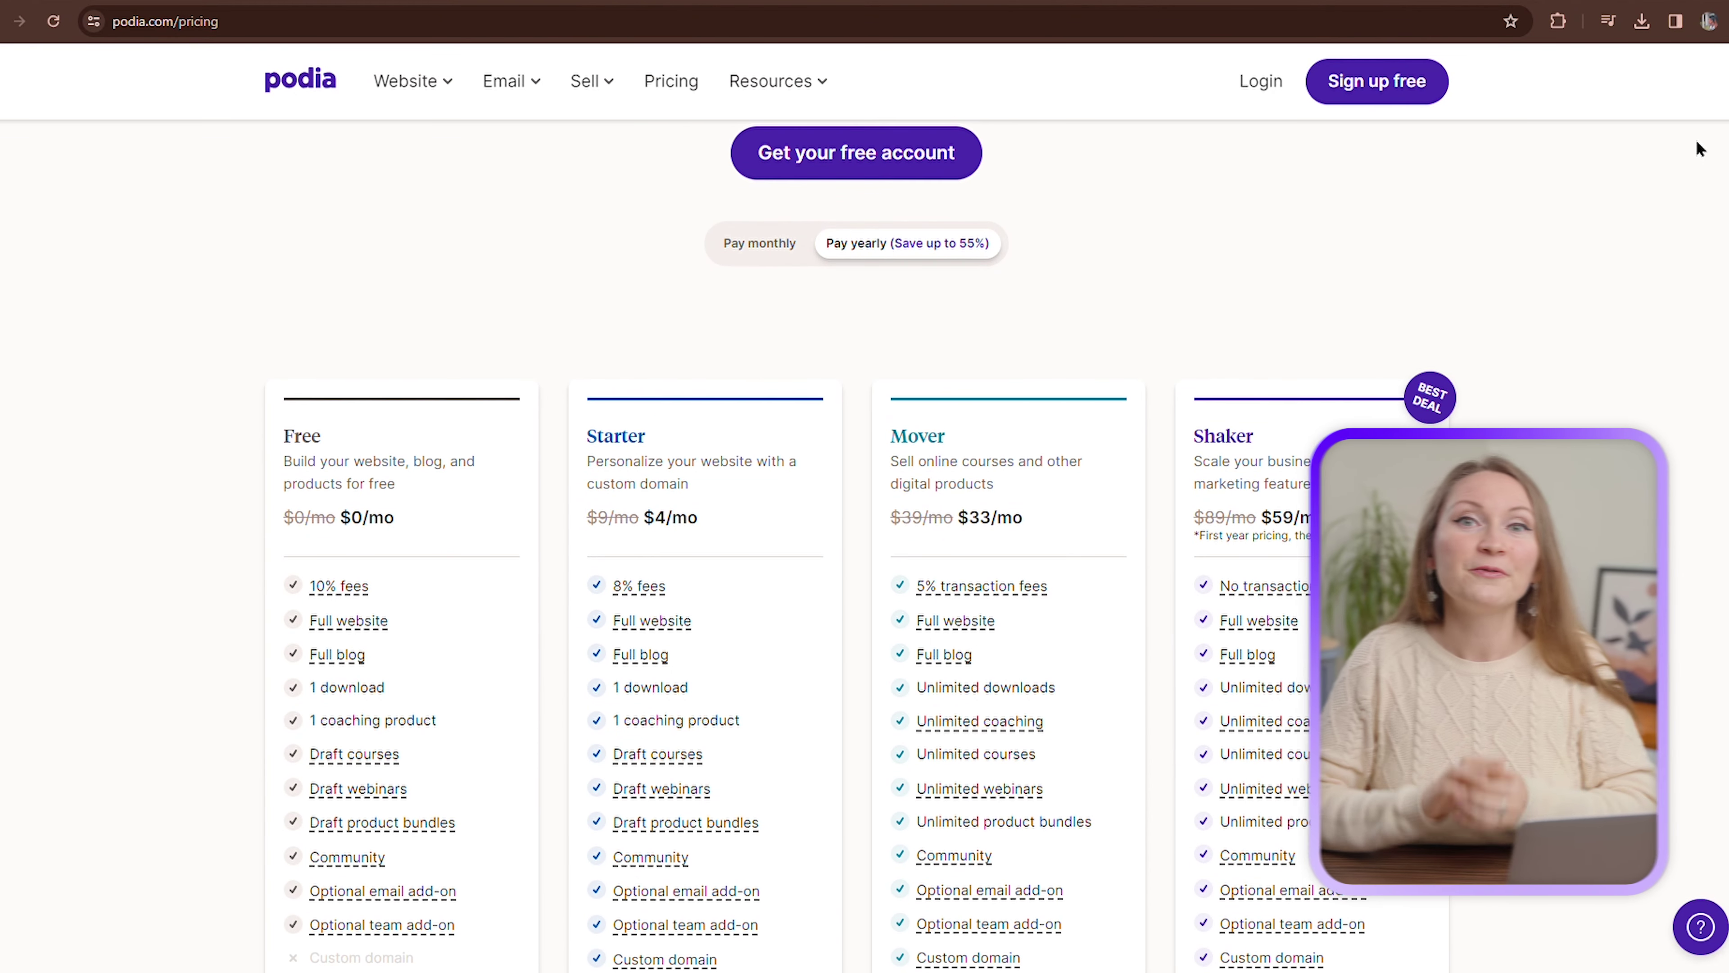
pyautogui.scroll(-1, 864, 510)
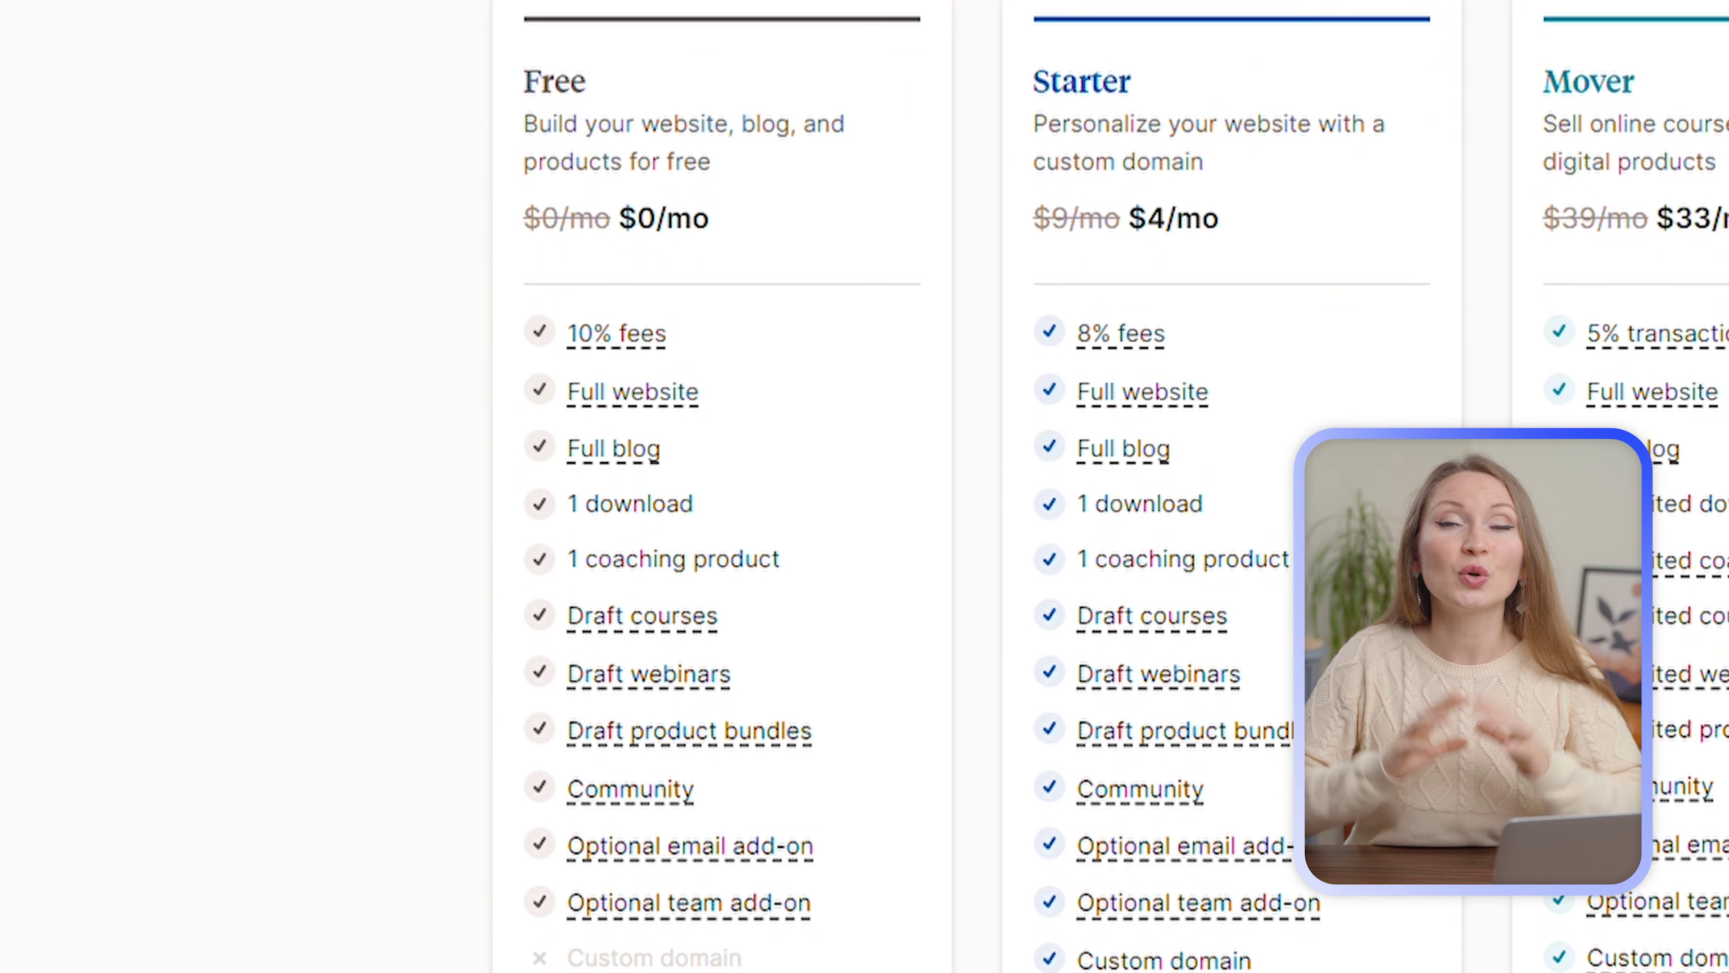
pyautogui.scroll(-1, 864, 511)
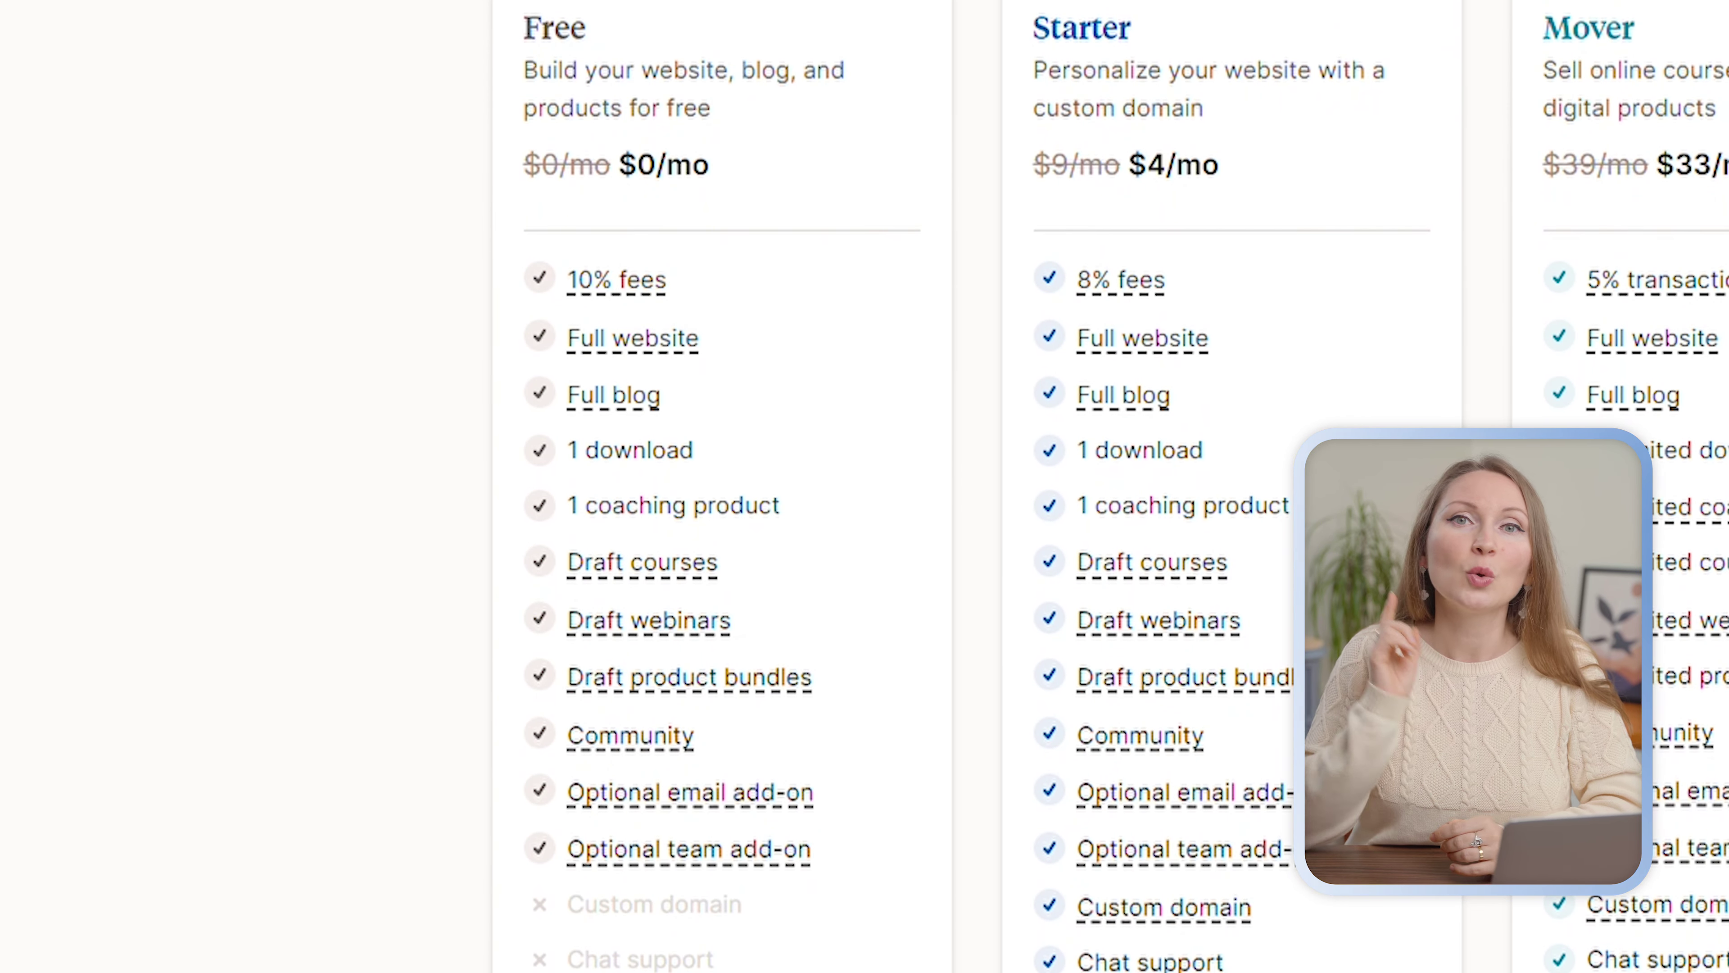